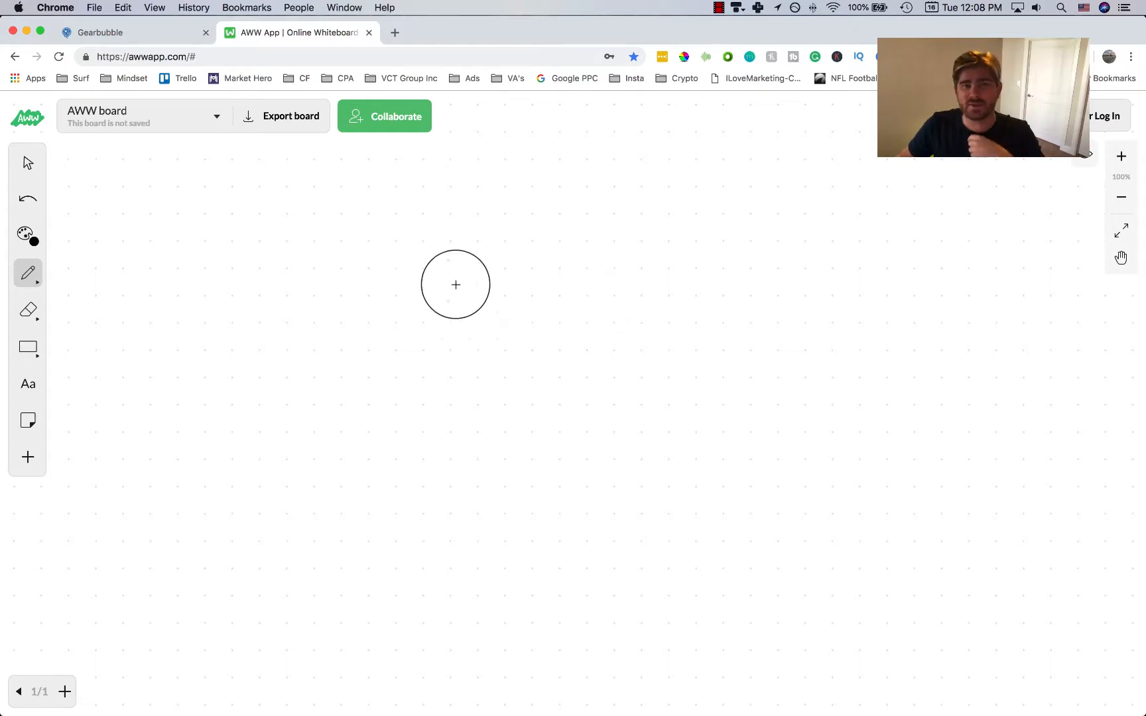
Sketch a storefront box labelled "AB" with three shelves of small items inside.
scroll(166, 167, up, 1)
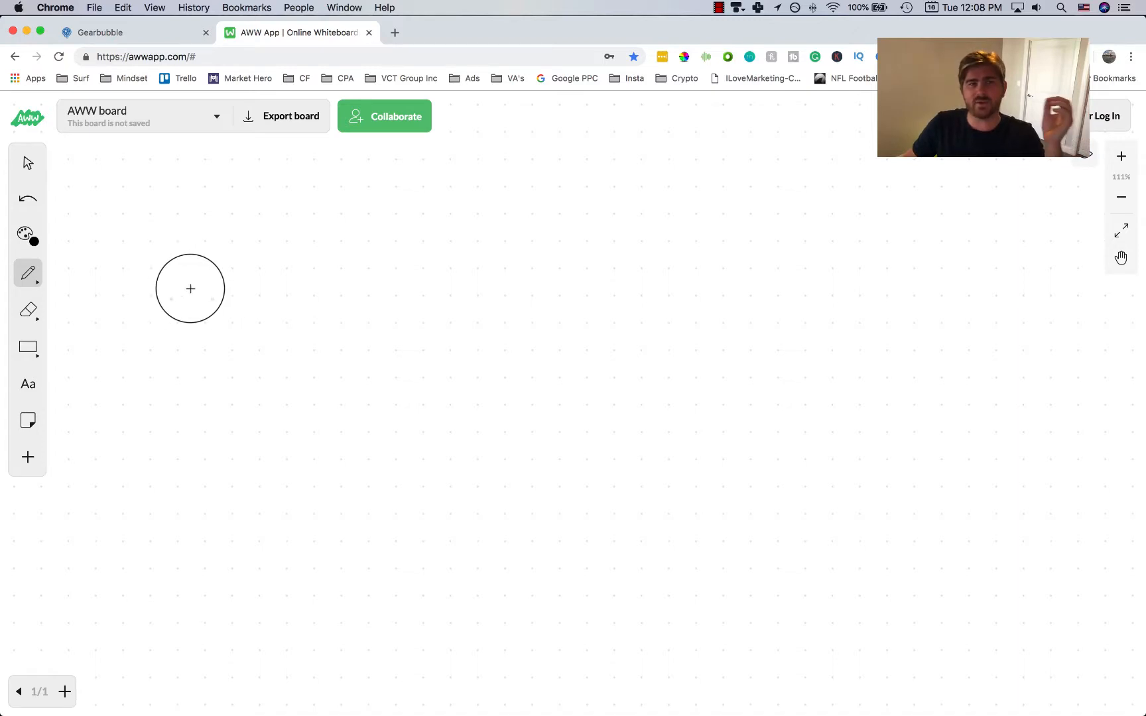
mouse_move(198, 264)
mouse_down()
mouse_move(202, 320)
mouse_move(194, 259)
mouse_move(294, 256)
mouse_move(211, 360)
mouse_move(200, 321)
mouse_up()
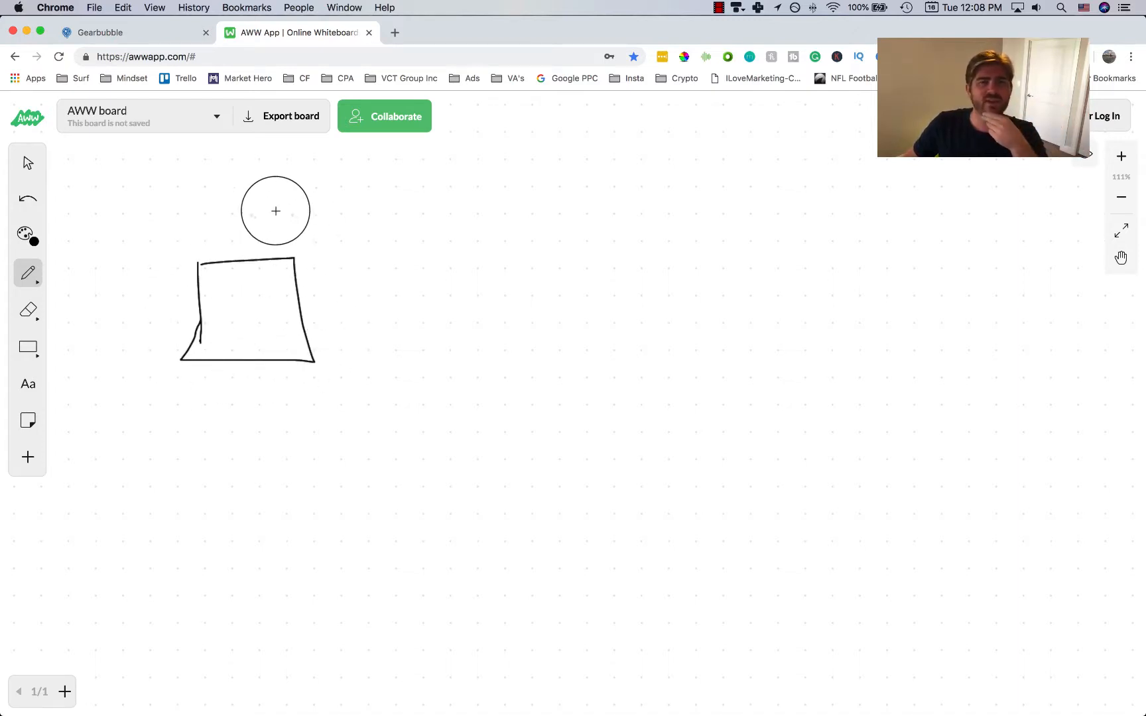
mouse_move(225, 199)
mouse_down()
mouse_move(207, 233)
mouse_move(221, 215)
mouse_move(256, 214)
mouse_move(230, 227)
mouse_up()
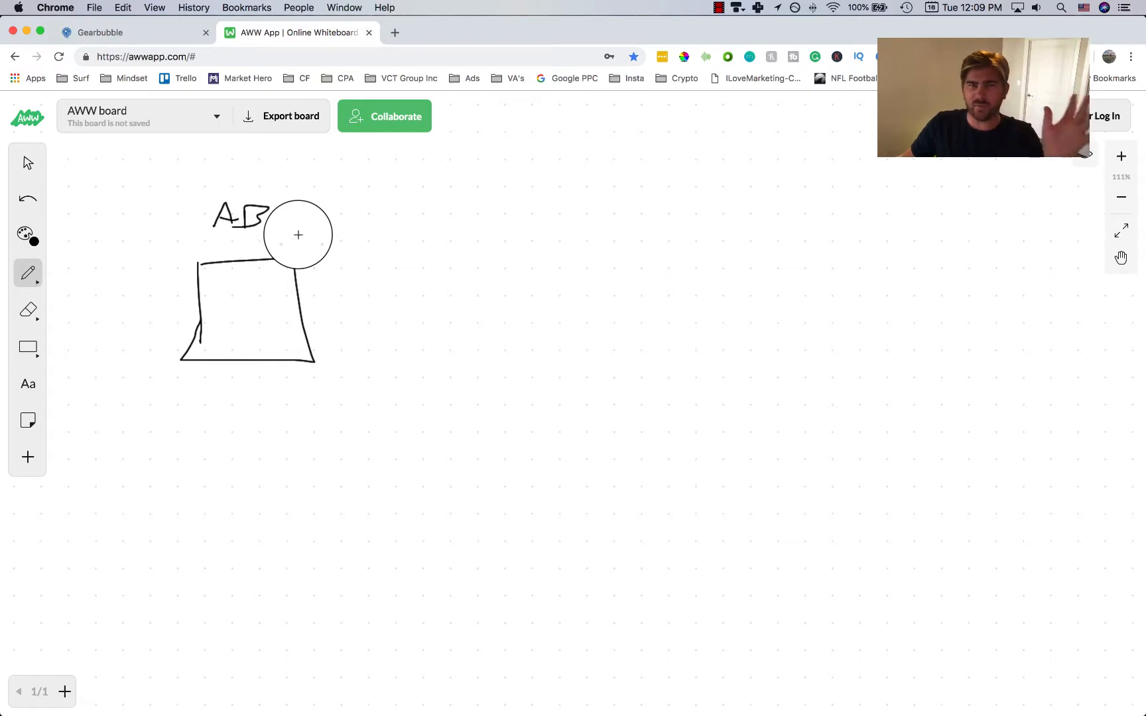
mouse_move(230, 291)
mouse_down()
mouse_move(230, 312)
mouse_move(295, 322)
mouse_move(235, 320)
mouse_move(287, 328)
mouse_move(230, 335)
mouse_move(281, 343)
mouse_move(226, 358)
mouse_up()
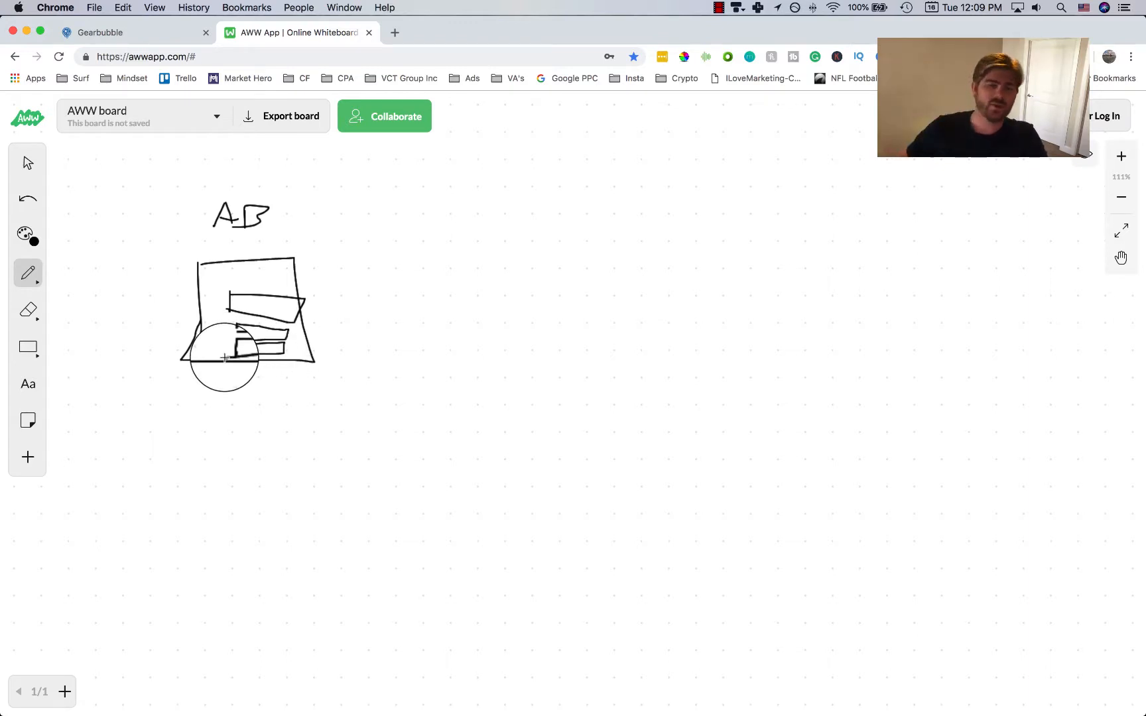
mouse_move(241, 301)
mouse_down()
mouse_move(252, 303)
mouse_move(223, 291)
mouse_move(295, 307)
mouse_move(240, 326)
mouse_move(238, 353)
mouse_move(269, 350)
mouse_up()
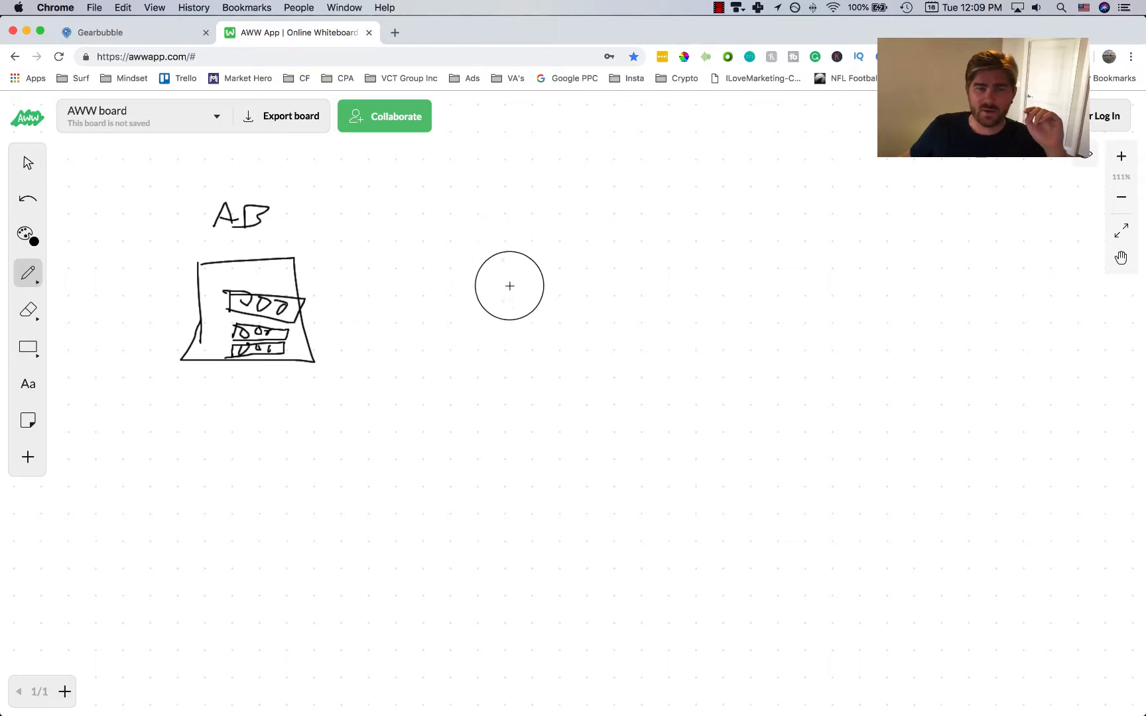
Draw a larger box beside the "AB" storefront and label it "GB" above.
drag(501, 253, 524, 384)
mouse_move(503, 252)
mouse_down()
mouse_move(642, 386)
mouse_move(499, 388)
mouse_up()
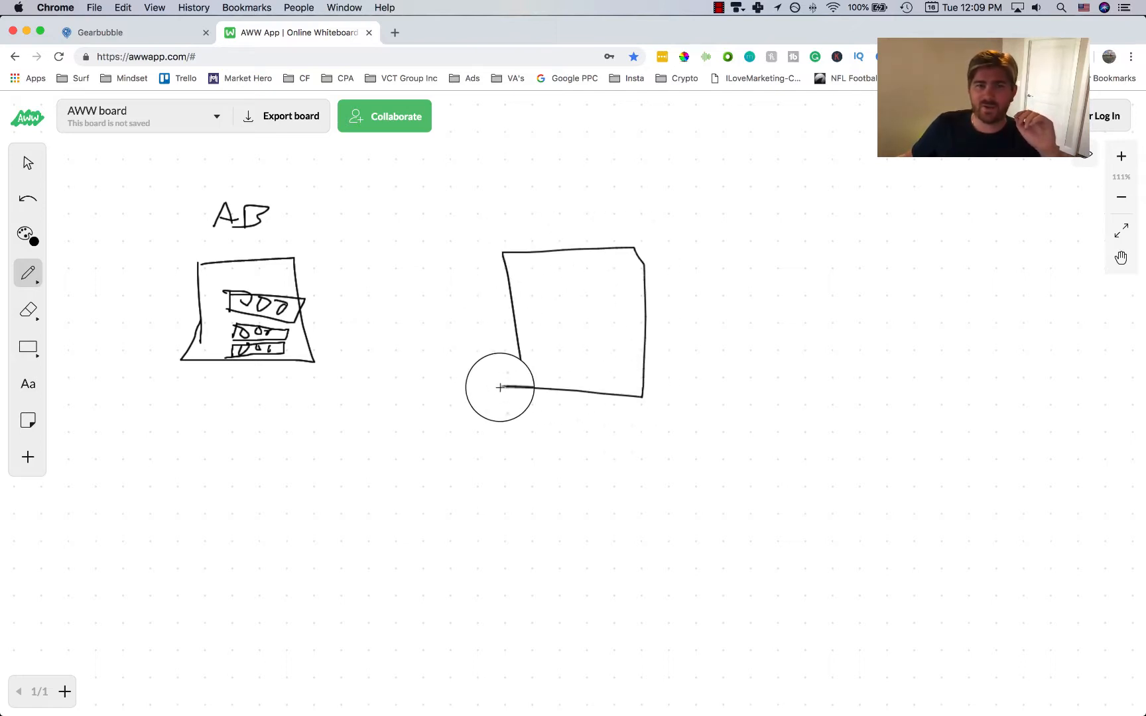
mouse_move(549, 190)
mouse_down()
mouse_move(524, 212)
mouse_move(556, 215)
mouse_up()
mouse_move(551, 192)
mouse_down()
mouse_move(565, 192)
mouse_move(554, 213)
mouse_up()
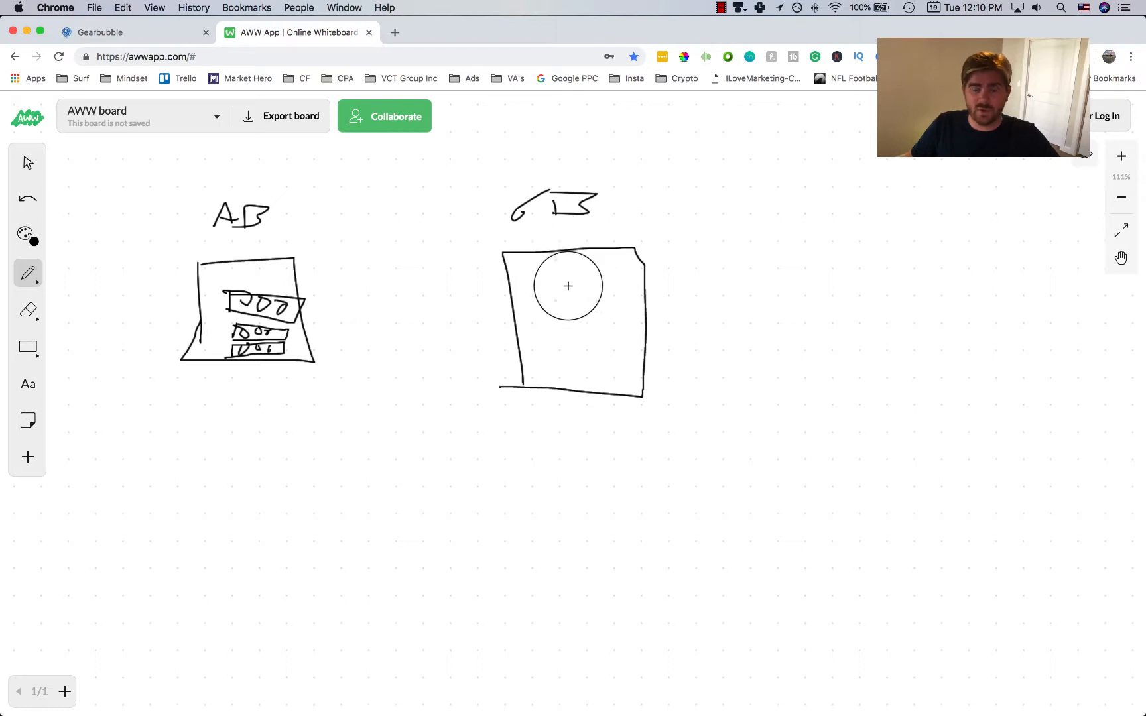
Draw a stick figure with a face between the two boxes and an arrow leading into the "GB" box.
drag(403, 185, 400, 198)
mouse_move(398, 198)
mouse_down()
mouse_move(404, 244)
mouse_move(394, 219)
mouse_move(404, 201)
mouse_up()
click(399, 195)
click(409, 196)
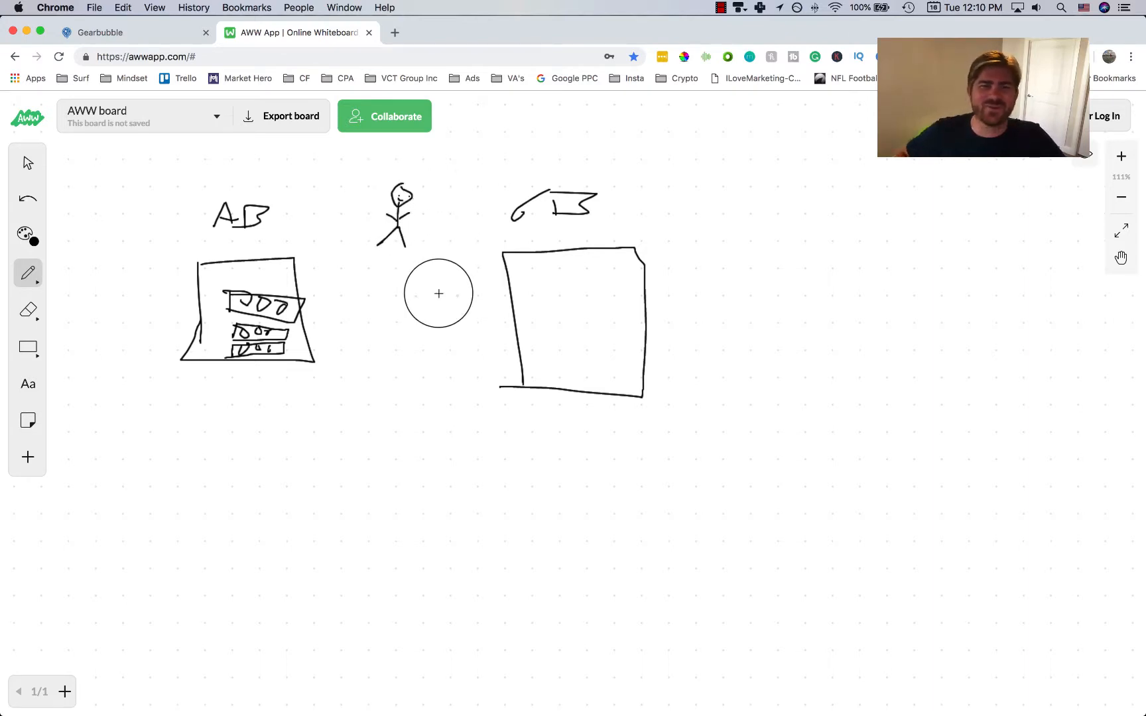
mouse_move(415, 273)
mouse_down()
mouse_move(472, 327)
mouse_move(469, 342)
mouse_up()
click(472, 309)
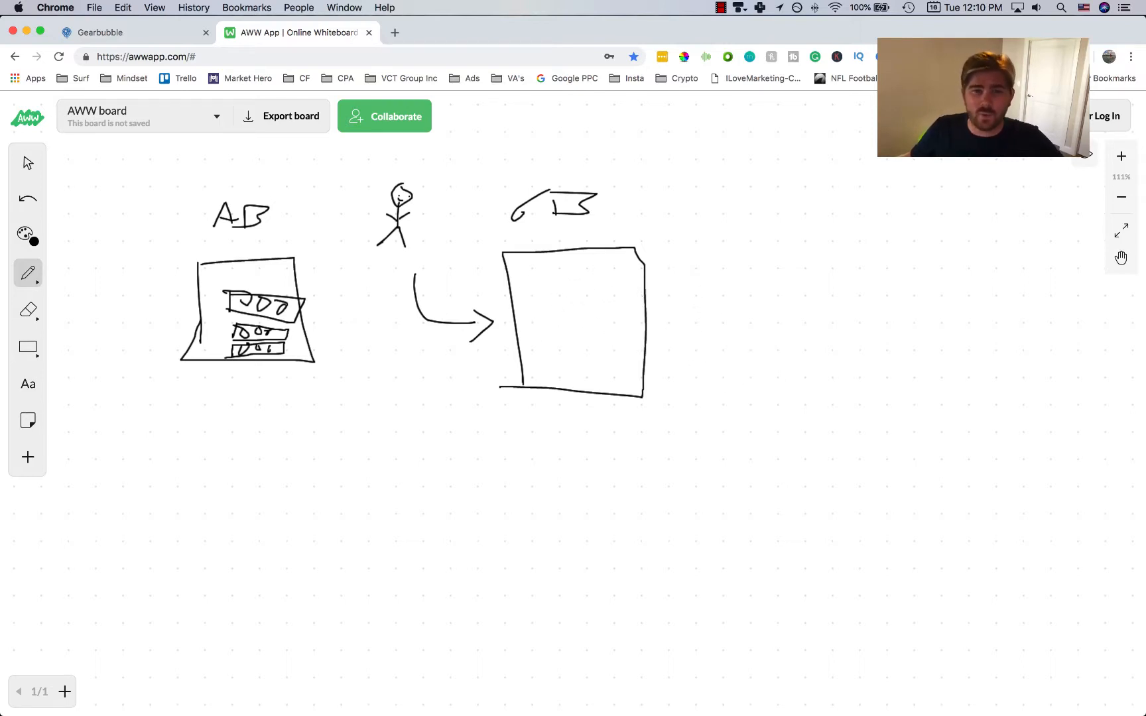
Draw a symbol of crossed lines in the middle of the "GB" box.
mouse_move(570, 302)
mouse_down()
mouse_move(534, 308)
mouse_move(551, 346)
mouse_move(558, 329)
mouse_up()
drag(575, 287, 571, 349)
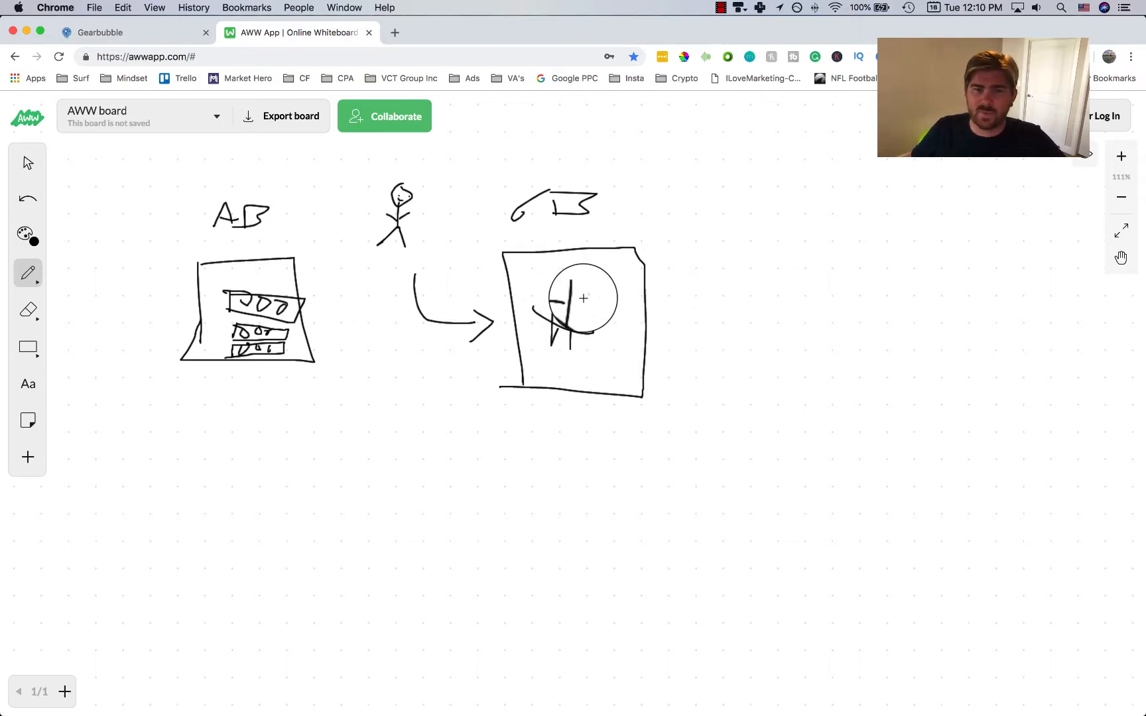
drag(584, 298, 532, 298)
Draw an arrow from the "GB" box to a third box containing a small mug.
drag(656, 319, 711, 319)
drag(693, 309, 693, 325)
drag(736, 267, 738, 372)
mouse_move(741, 267)
mouse_down()
mouse_move(865, 357)
mouse_move(745, 371)
mouse_up()
mouse_move(774, 303)
mouse_down()
mouse_move(774, 343)
mouse_move(798, 302)
mouse_move(792, 334)
mouse_move(794, 312)
mouse_move(800, 323)
mouse_move(787, 318)
mouse_up()
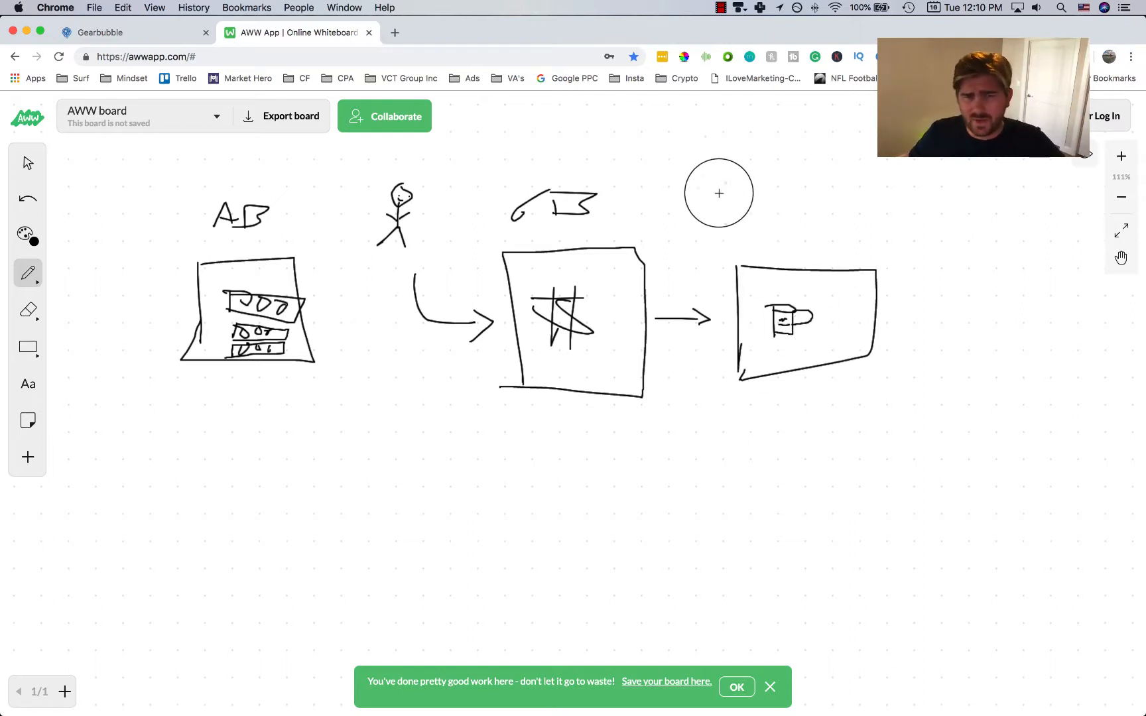
Draw a second stick figure with an arrow to "GB" and an arrow marked "%" coming back from the mug box.
mouse_move(715, 123)
mouse_down()
mouse_move(714, 163)
mouse_move(698, 178)
mouse_move(735, 148)
mouse_up()
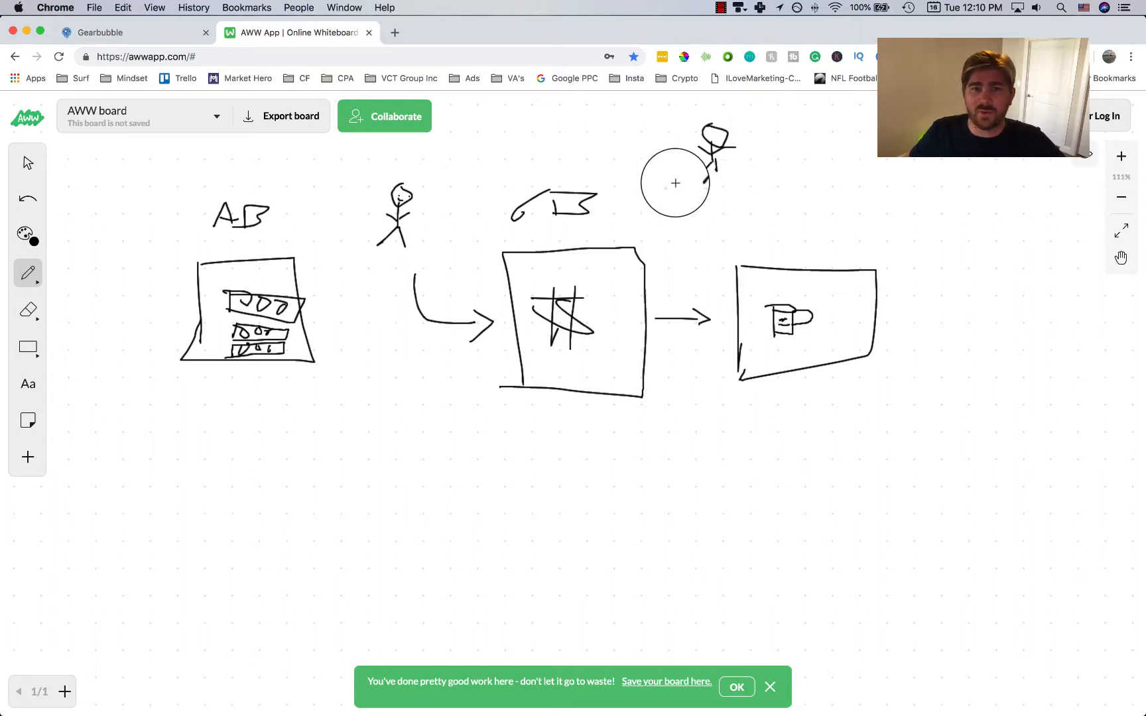
drag(678, 185, 628, 211)
mouse_move(630, 205)
mouse_down()
mouse_move(625, 217)
mouse_move(634, 213)
mouse_up()
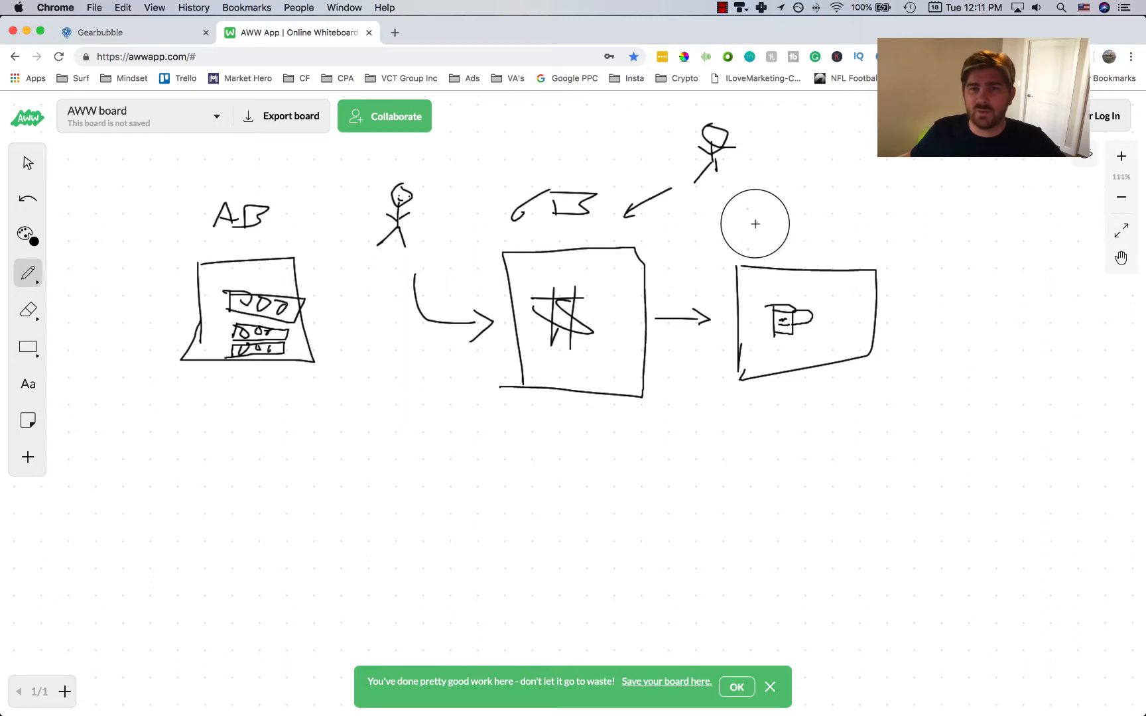
mouse_move(770, 226)
mouse_down()
mouse_move(749, 238)
mouse_move(762, 232)
mouse_move(729, 194)
mouse_move(737, 197)
mouse_up()
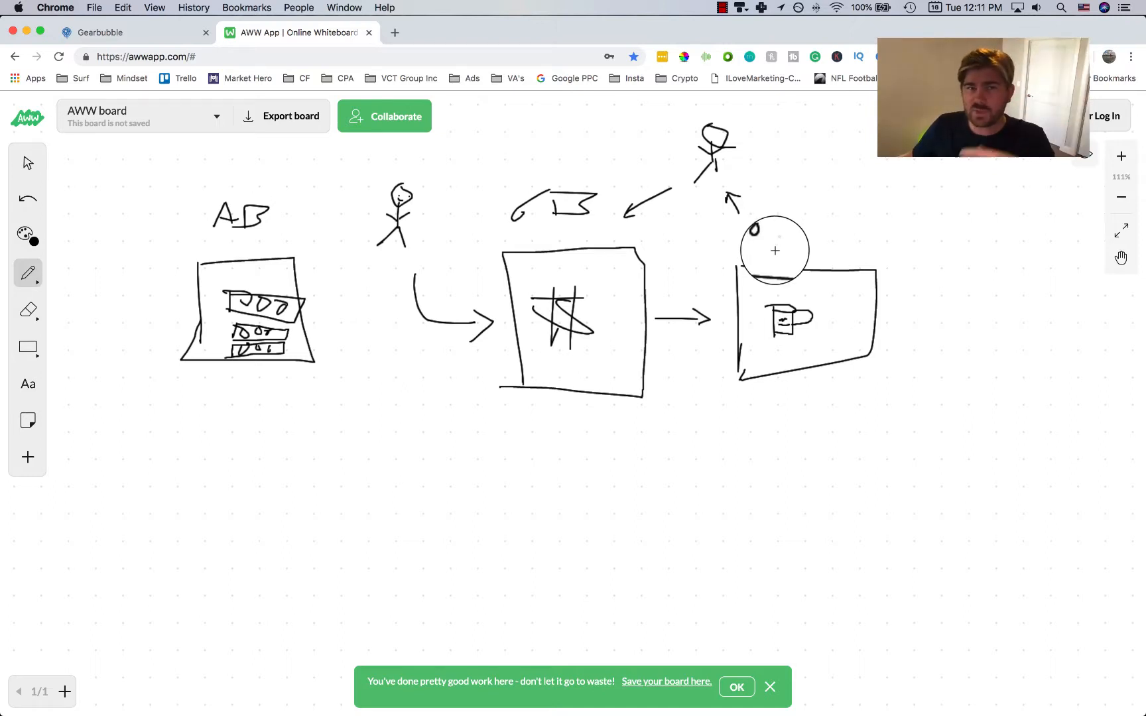
drag(767, 221, 751, 240)
drag(763, 234, 764, 234)
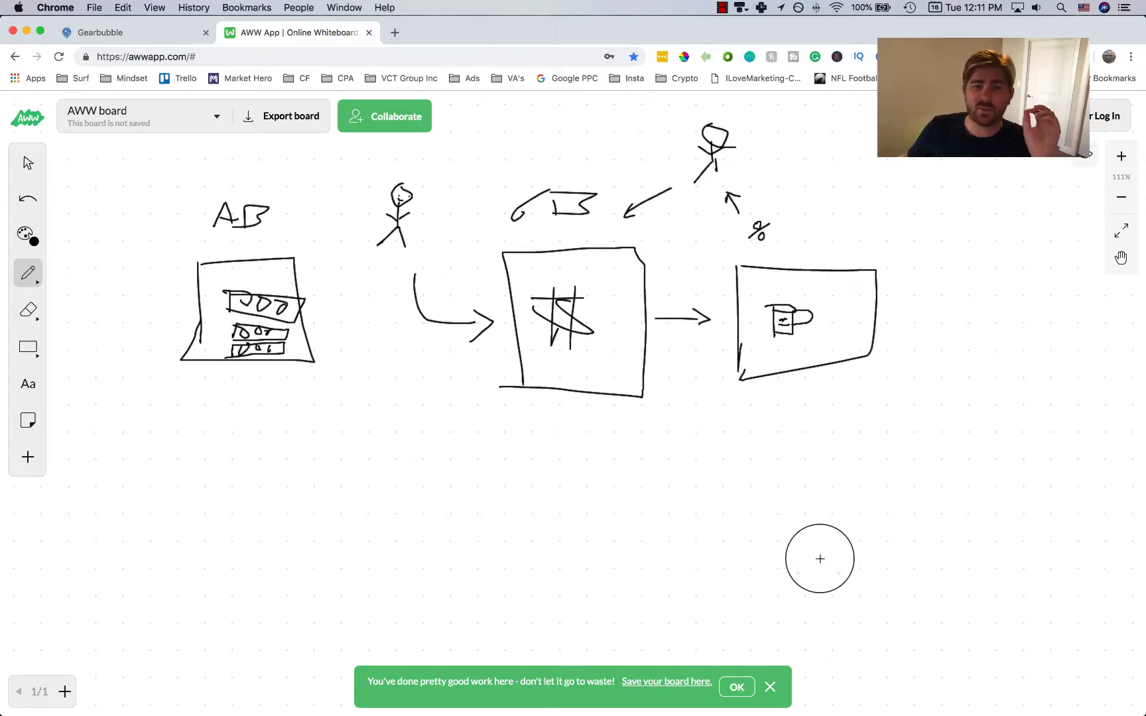
Dismiss the save-board reminder and write "USA" above the mug in the third box.
click(737, 687)
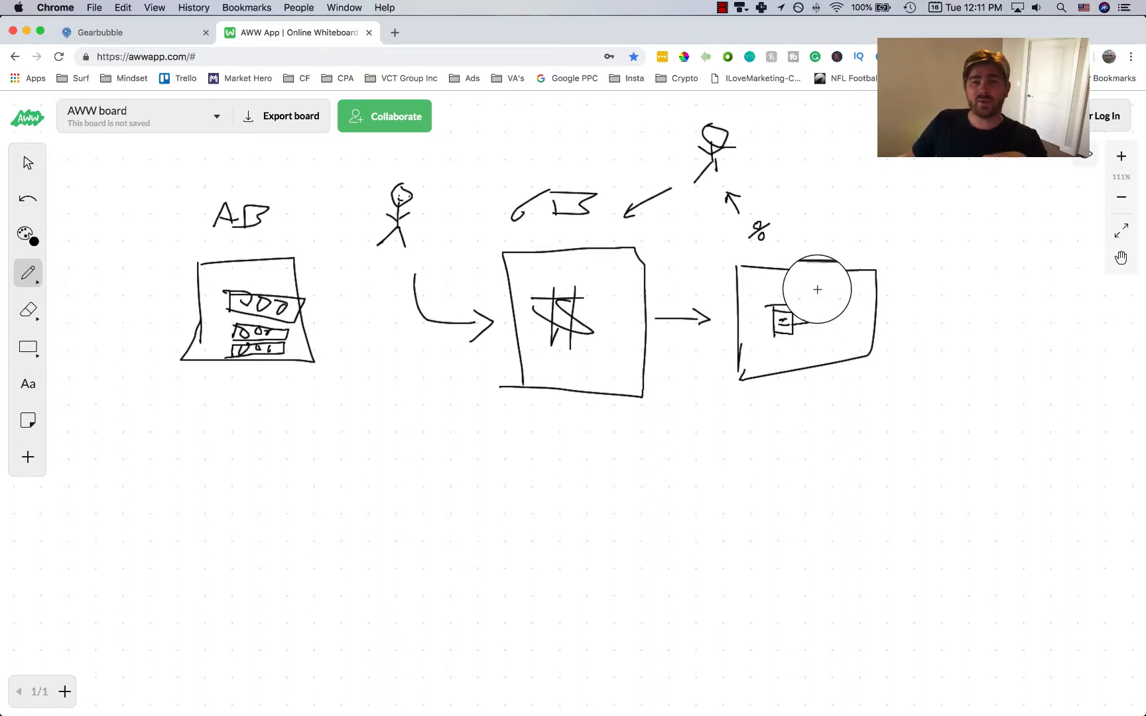
drag(823, 287, 844, 294)
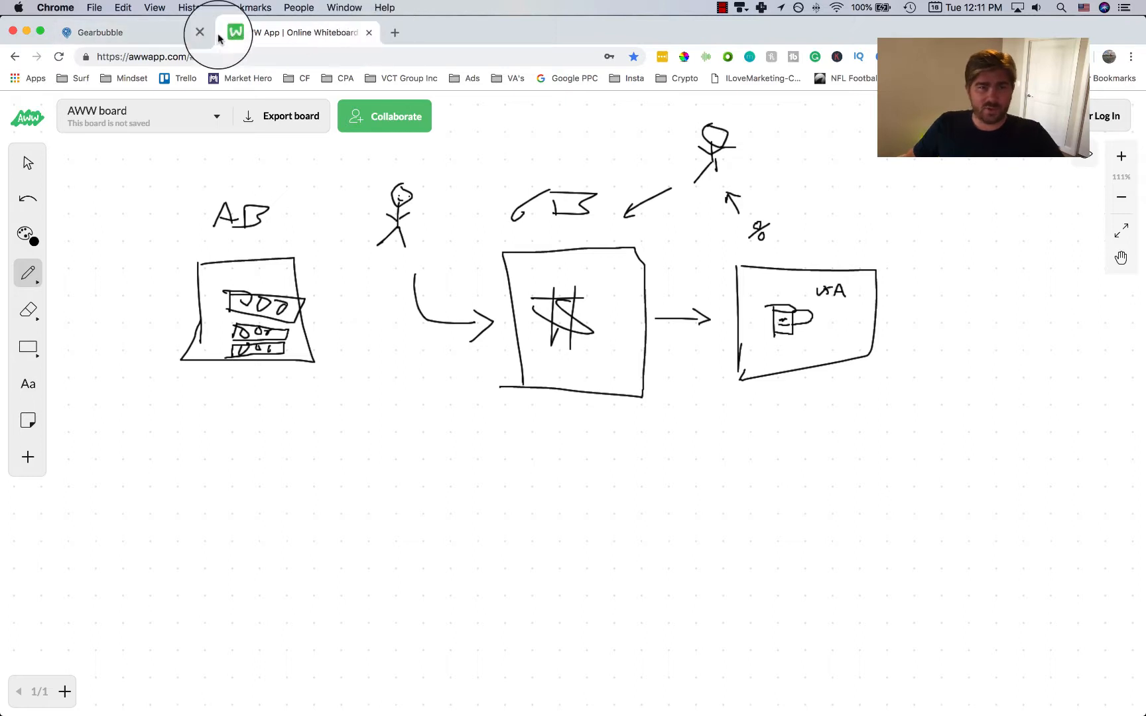
Switch to Gearbubble and start launching a new Traditional campaign.
click(150, 32)
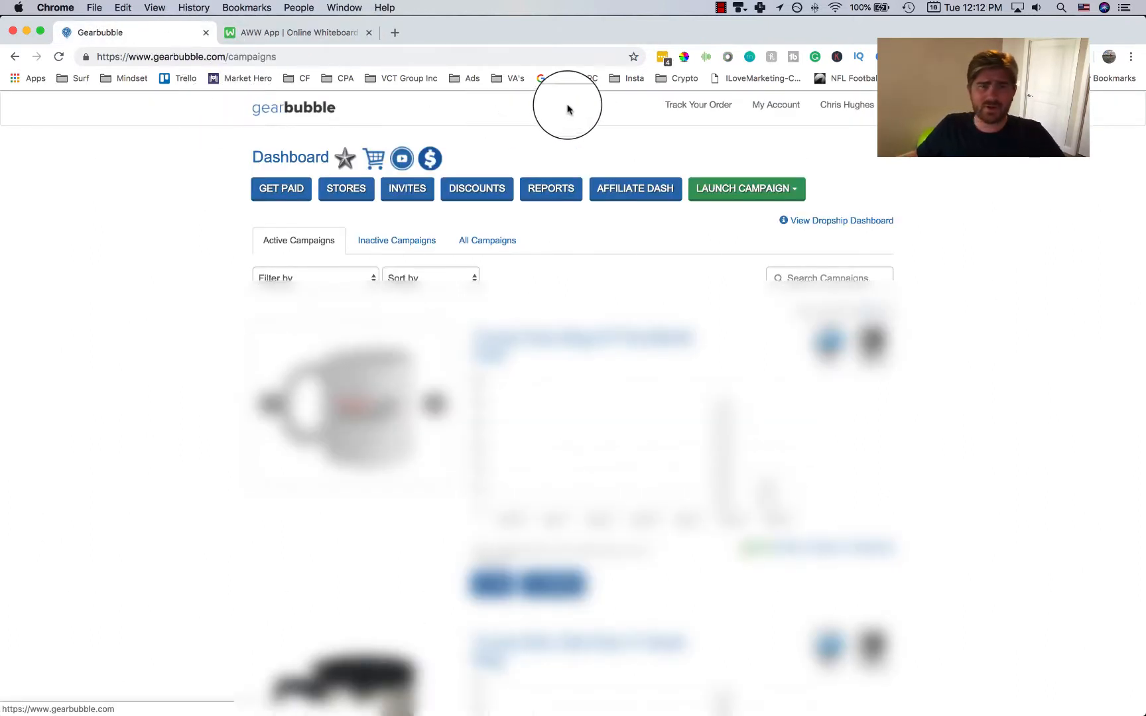
click(789, 191)
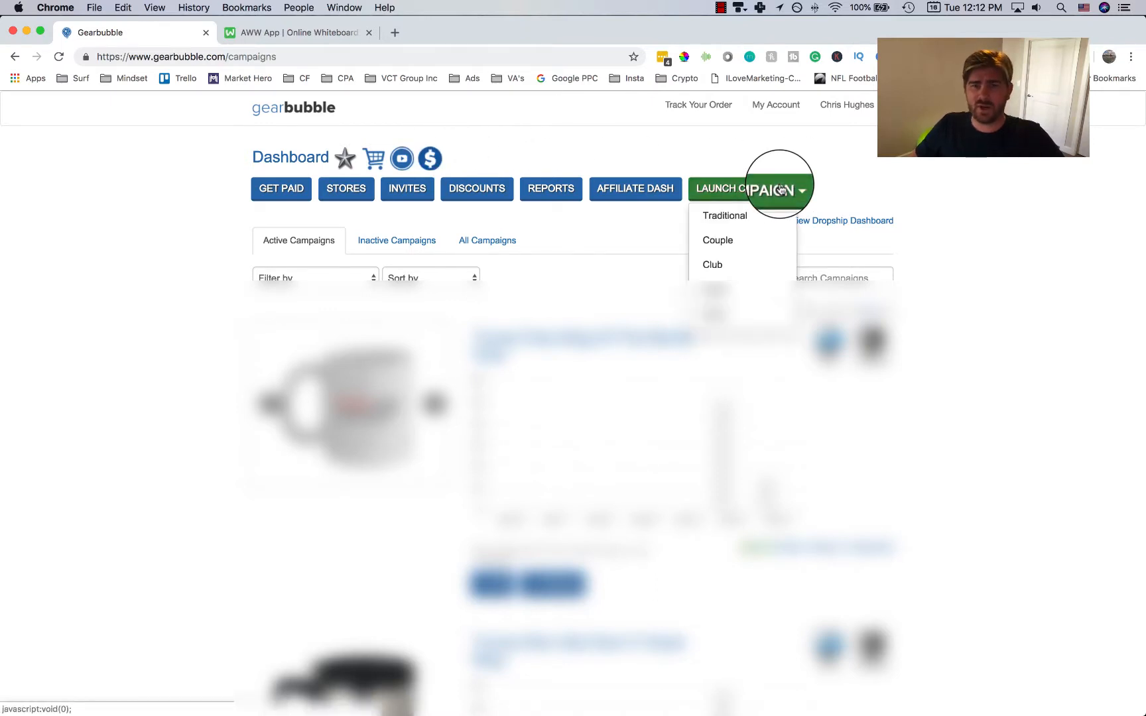
click(734, 219)
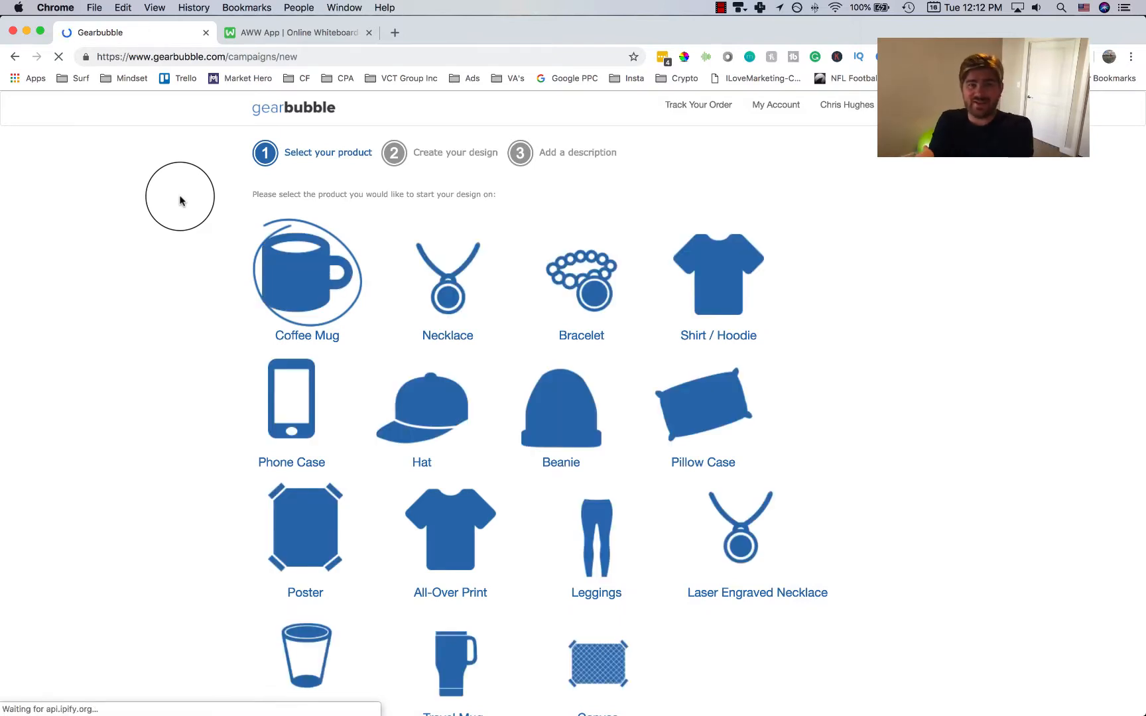
Try out the Shirt / Hoodie, Coffee Mug, Hat, Poster and Canvas product choices, then select Pillow Case.
scroll(209, 211, down, 1)
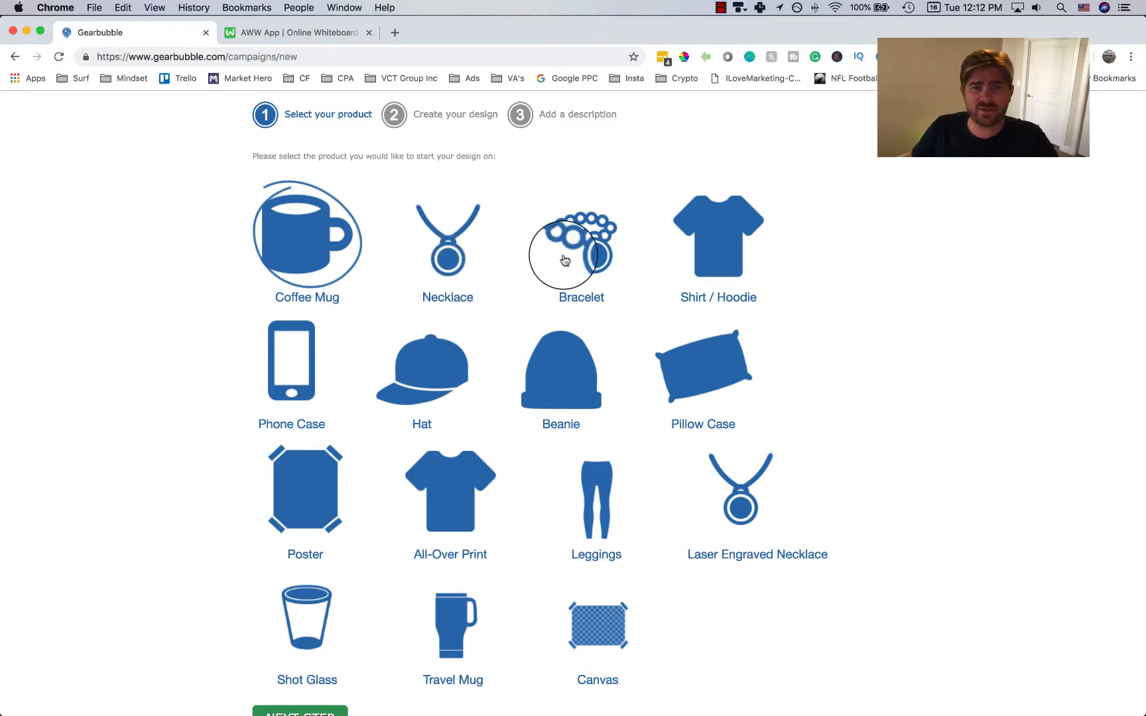
scroll(735, 247, down, 1)
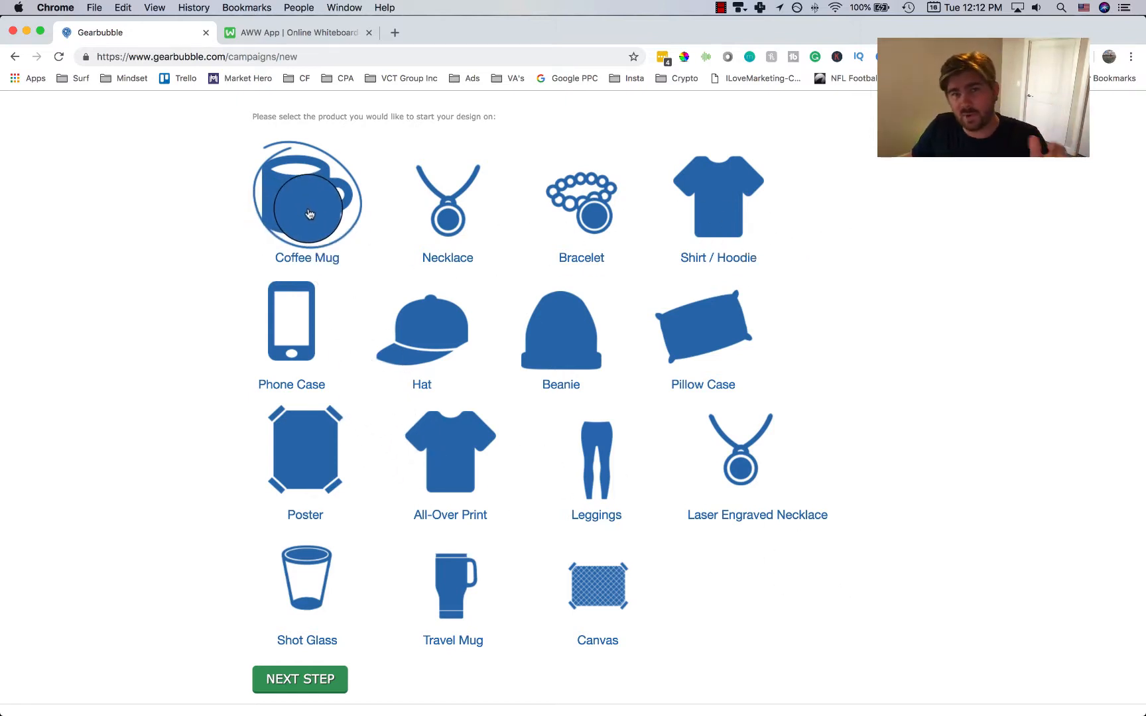
click(728, 203)
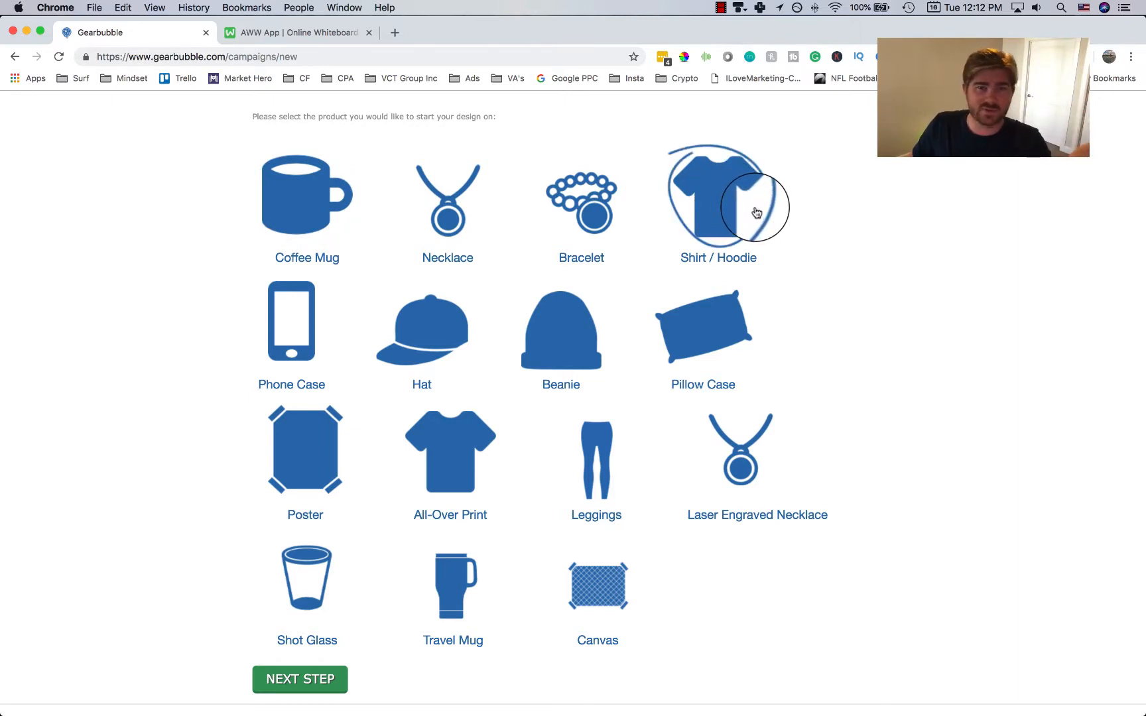
click(294, 193)
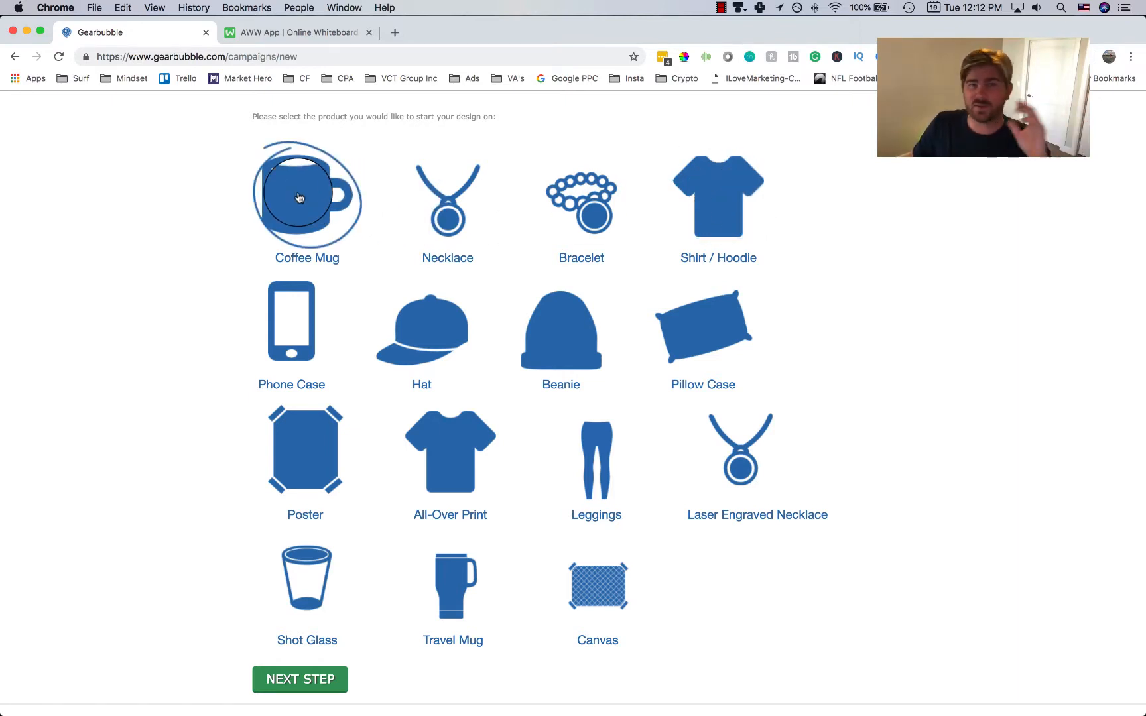
click(443, 340)
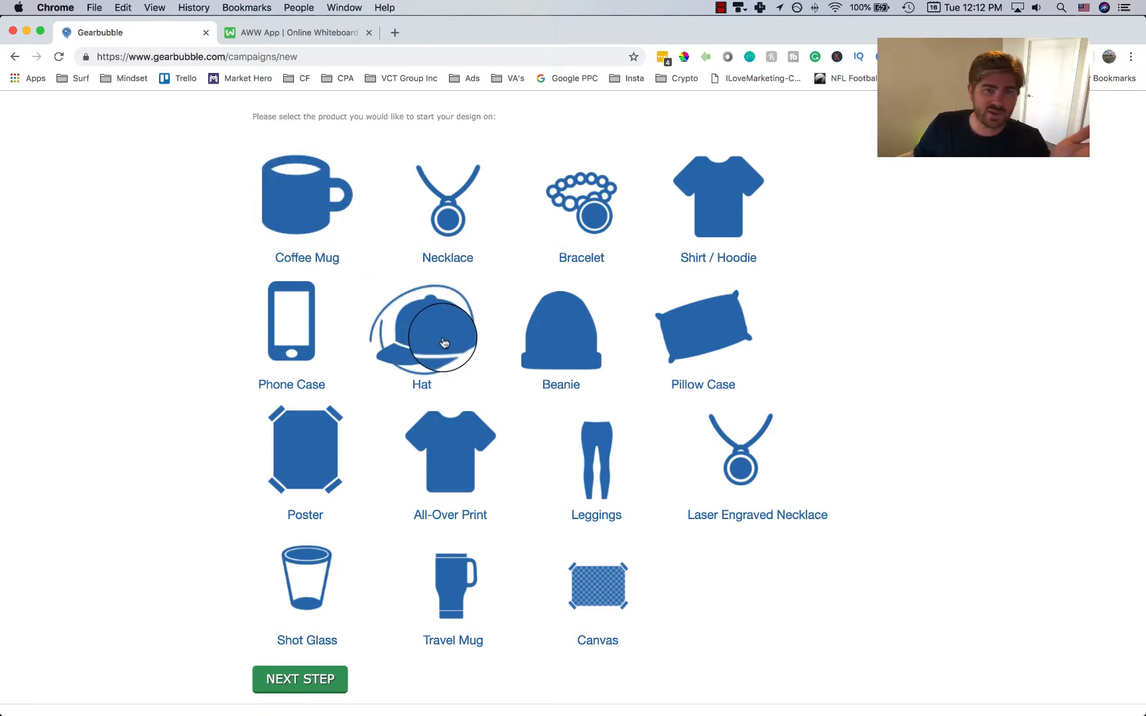
click(723, 213)
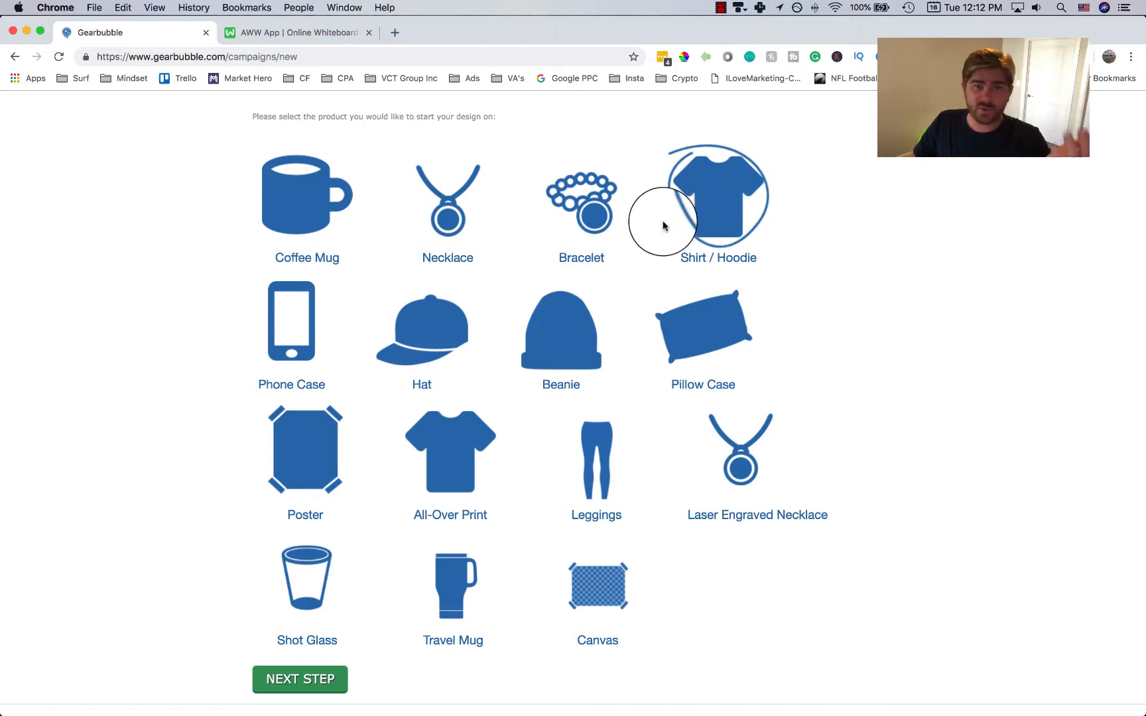
click(438, 327)
click(308, 456)
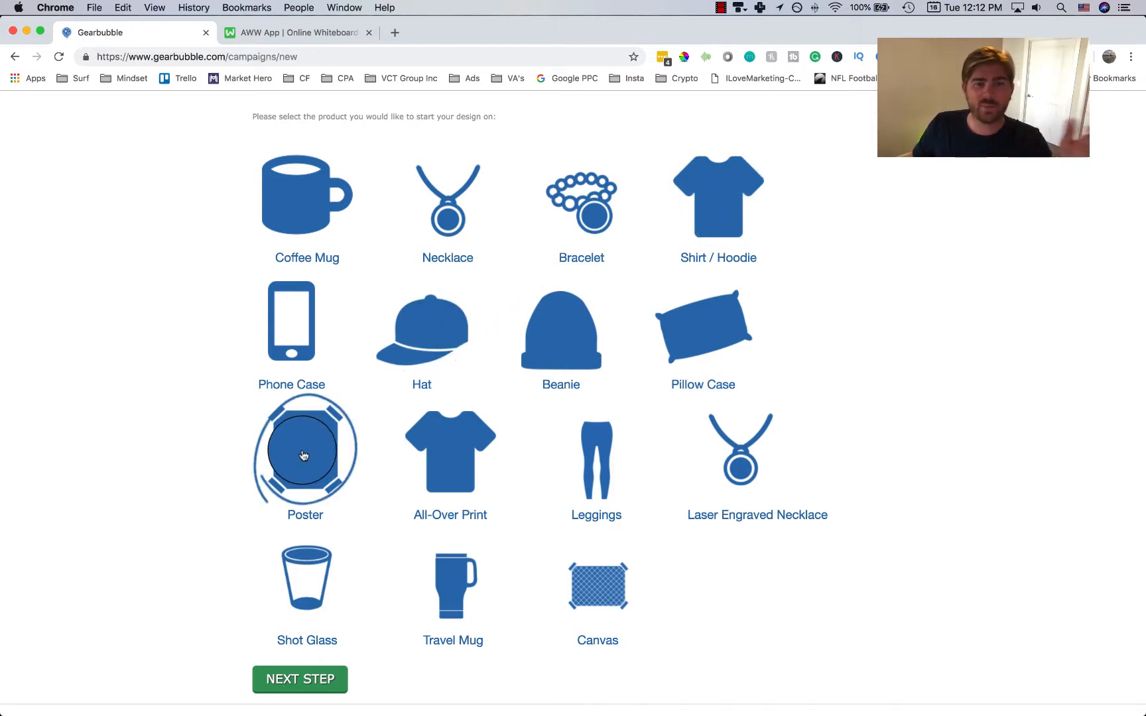
click(562, 576)
click(920, 433)
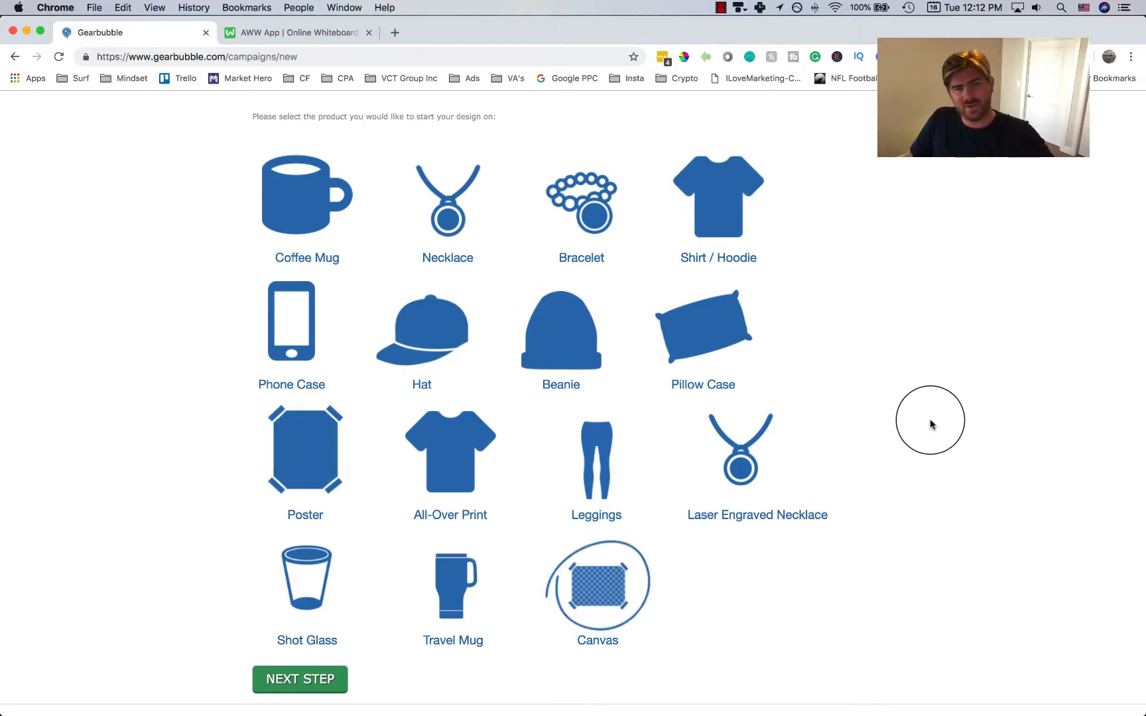
click(717, 338)
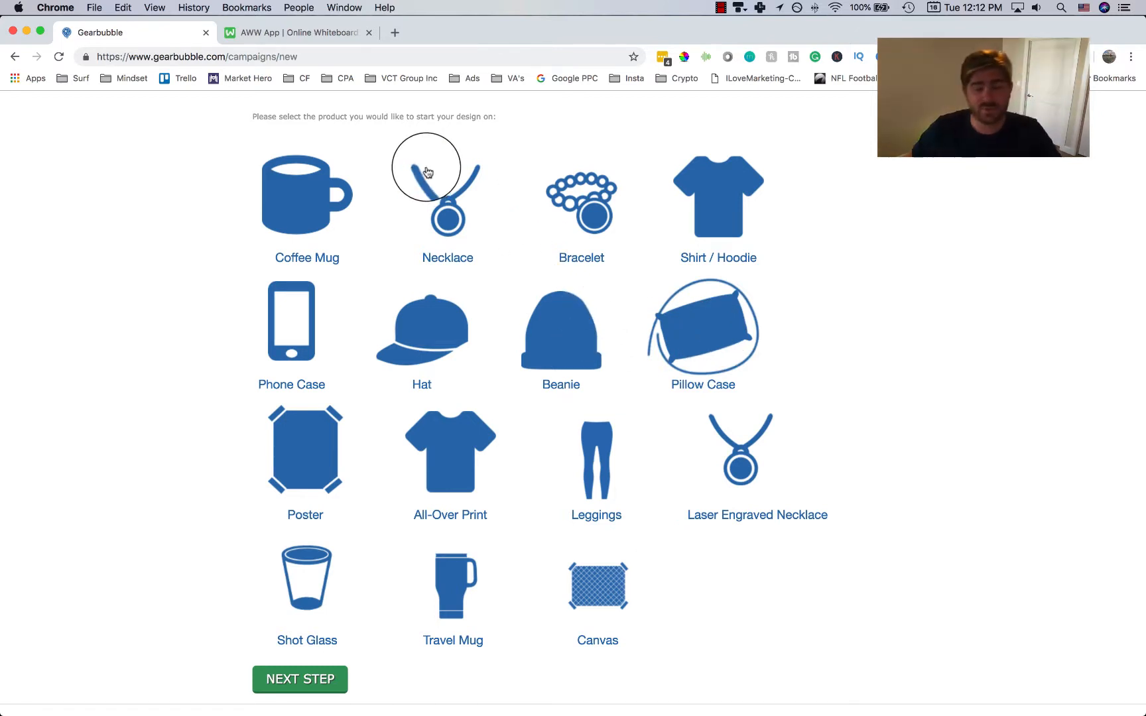
scroll(415, 166, up, 3)
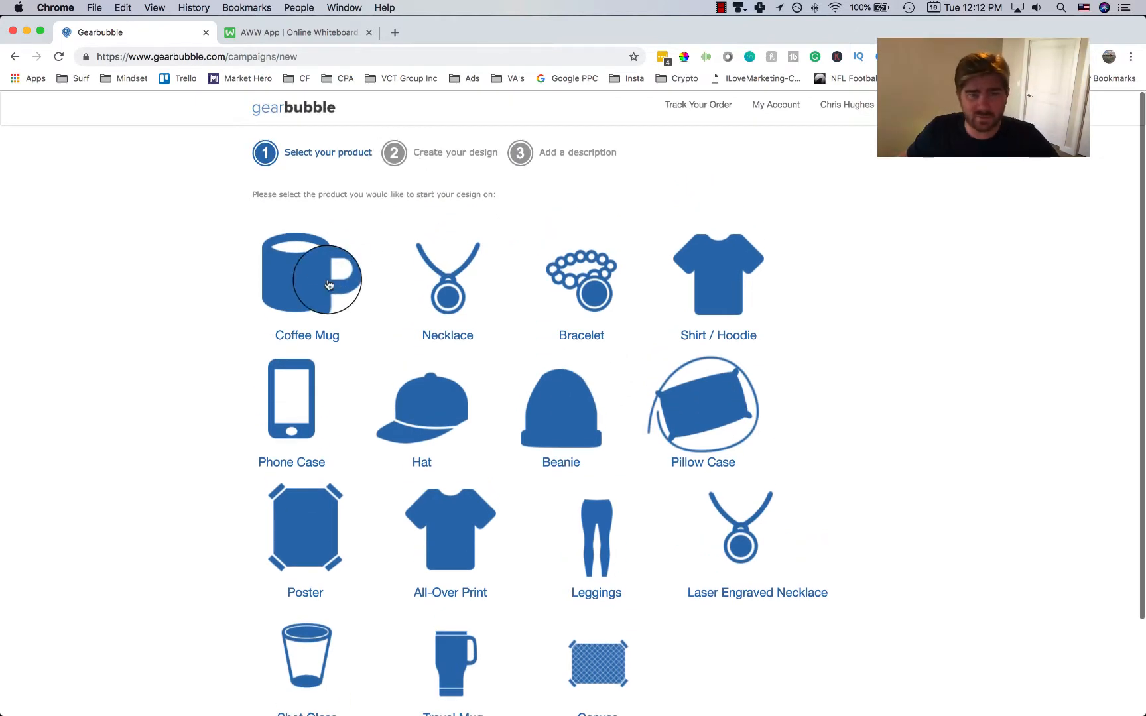
Open canva.com in a new browser tab and create a blank Social Media design.
click(396, 32)
text(canva)
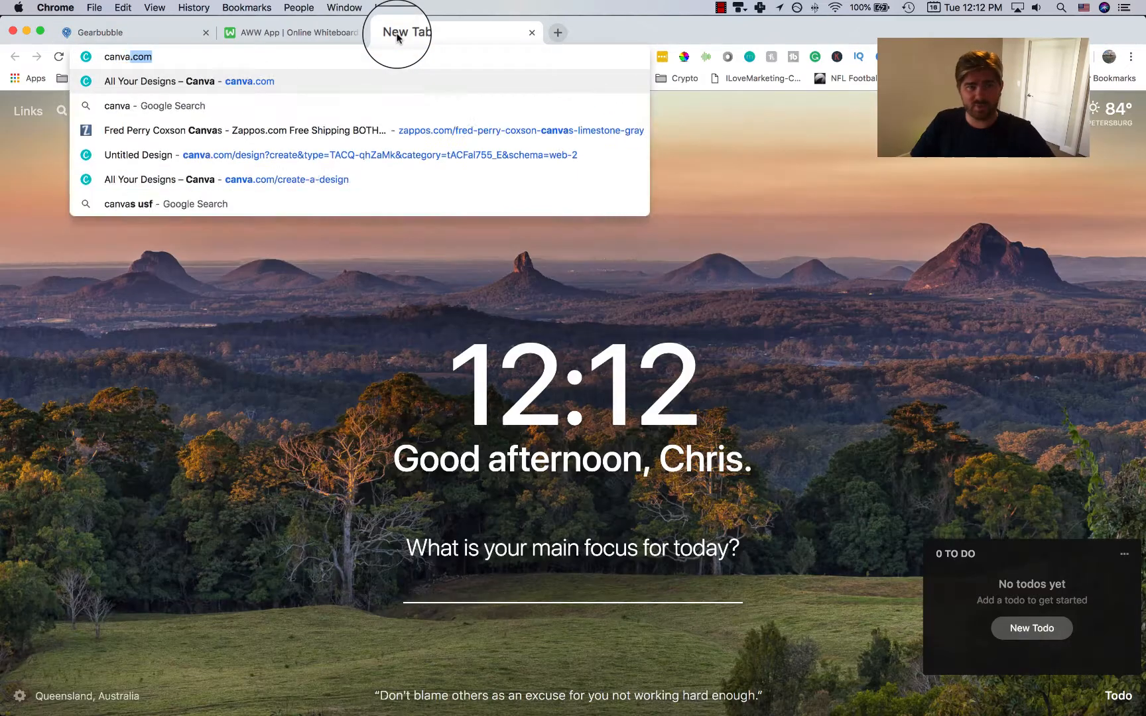
key(Return)
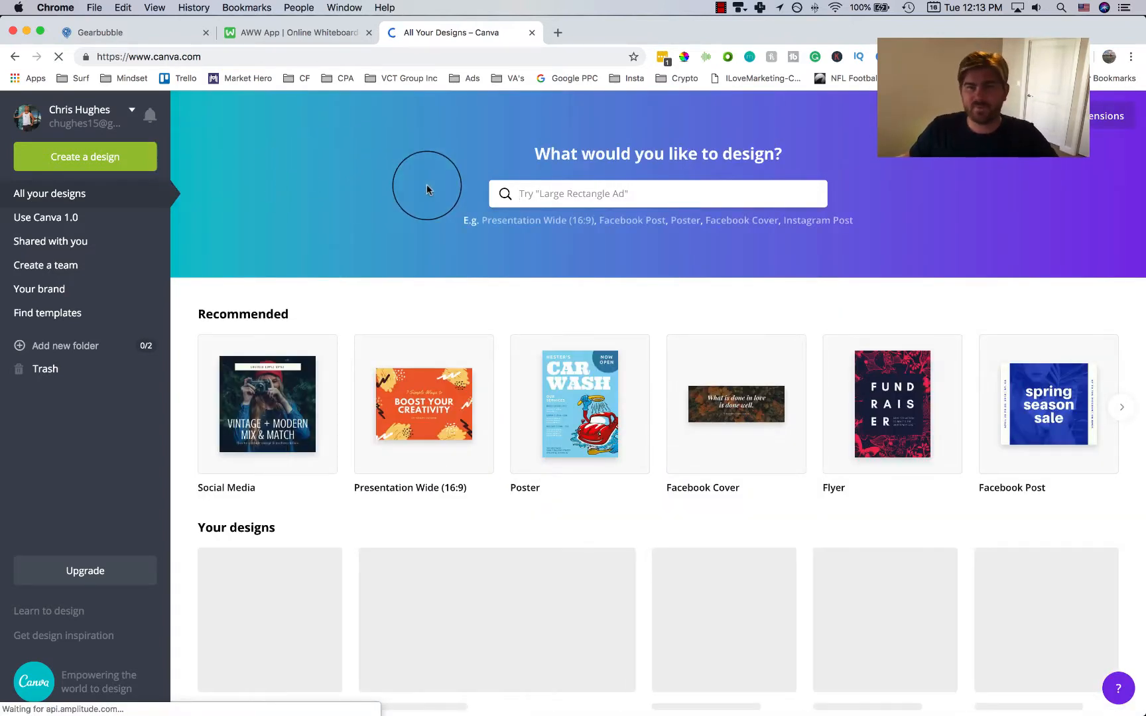
click(278, 404)
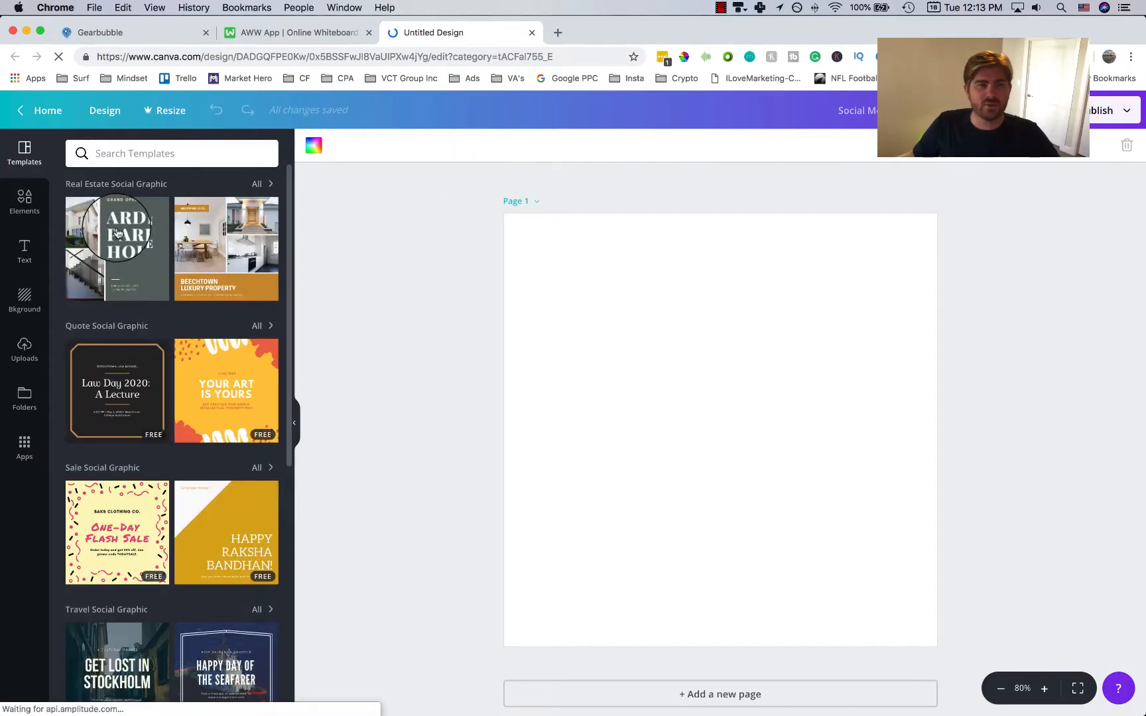
Add the VALENCE text layout from the text collection to the middle of the blank page.
click(26, 248)
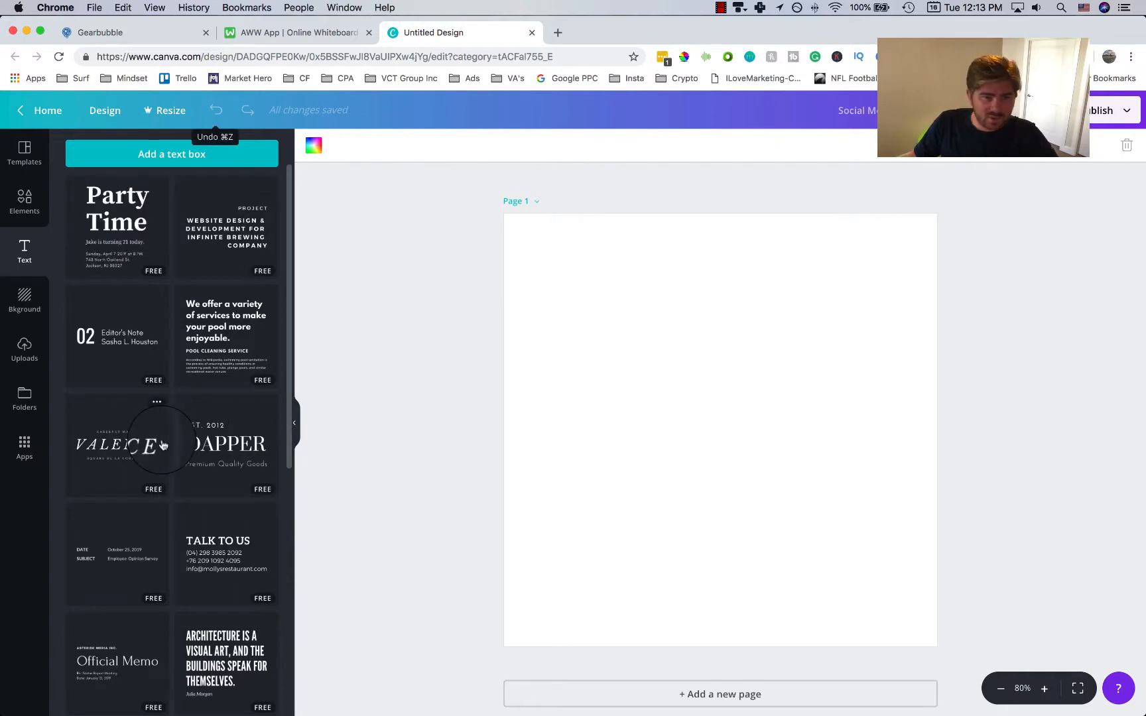
drag(98, 439, 569, 285)
drag(711, 362, 704, 418)
Change the layout's heading to "PIZZA" and clear the small text lines above and below it.
double_click(698, 362)
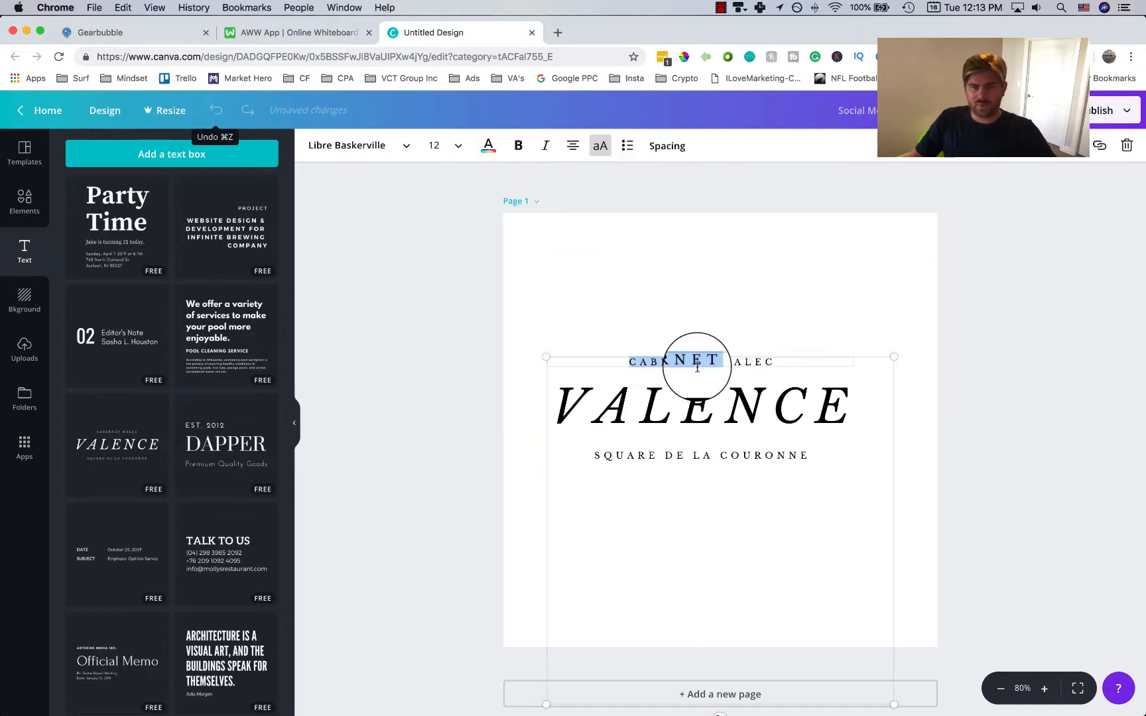
key(BackSpace)
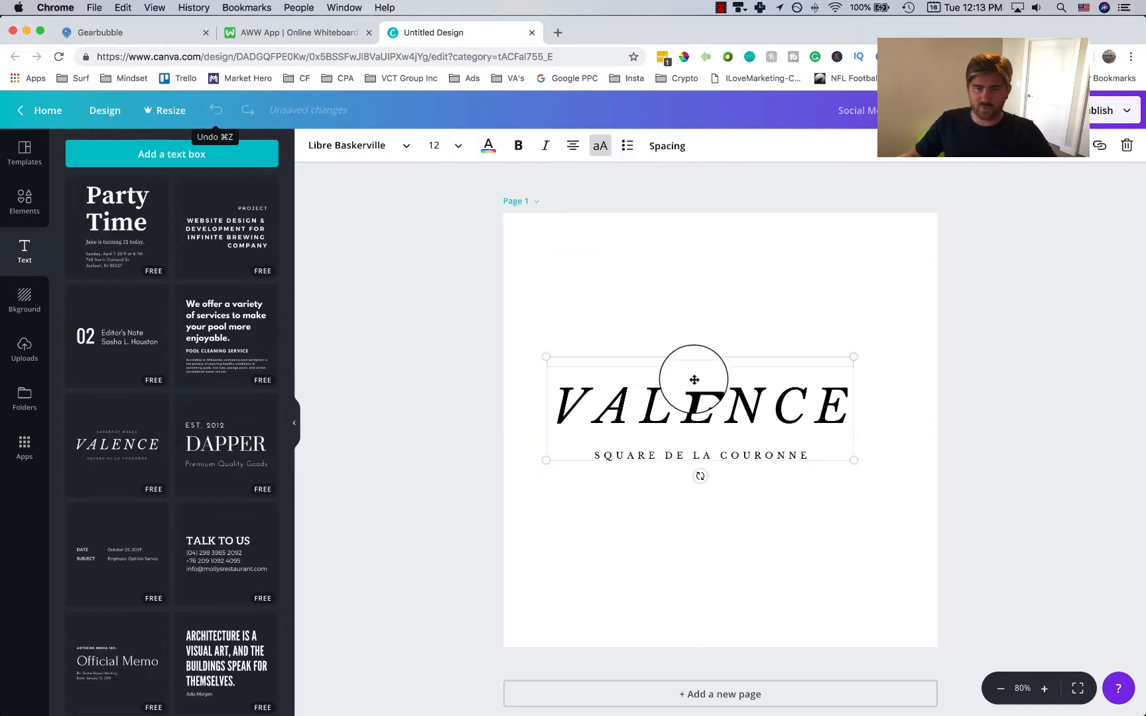
double_click(694, 405)
text(PIZZA)
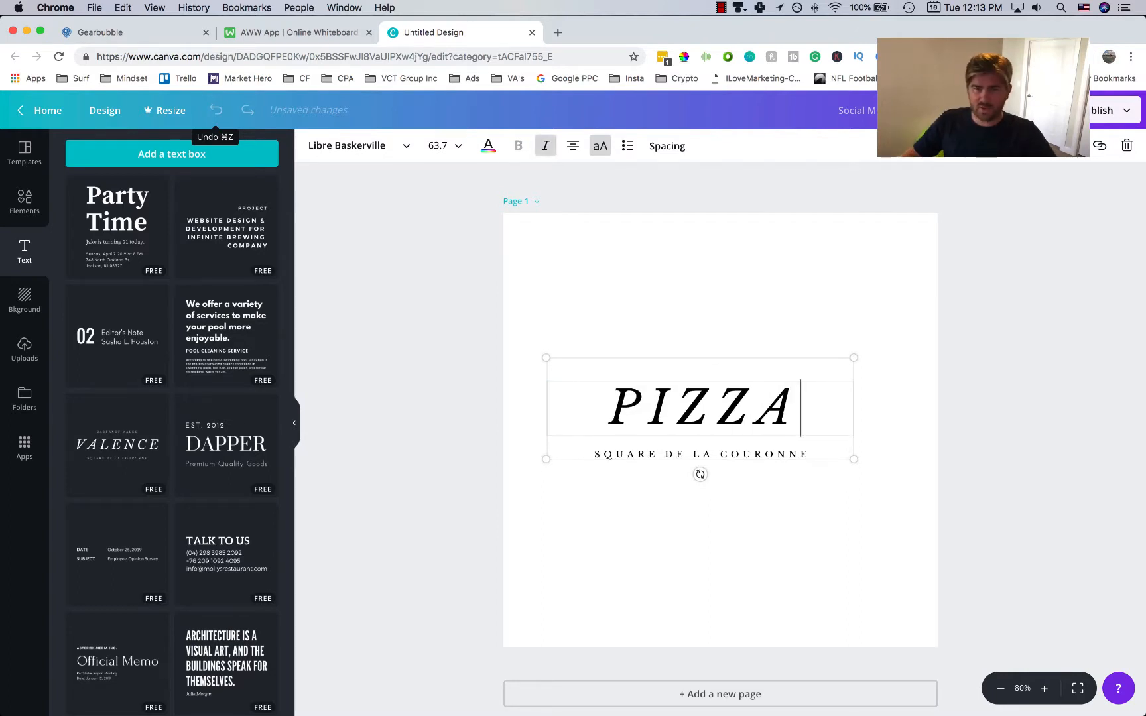
triple_click(694, 453)
key(BackSpace)
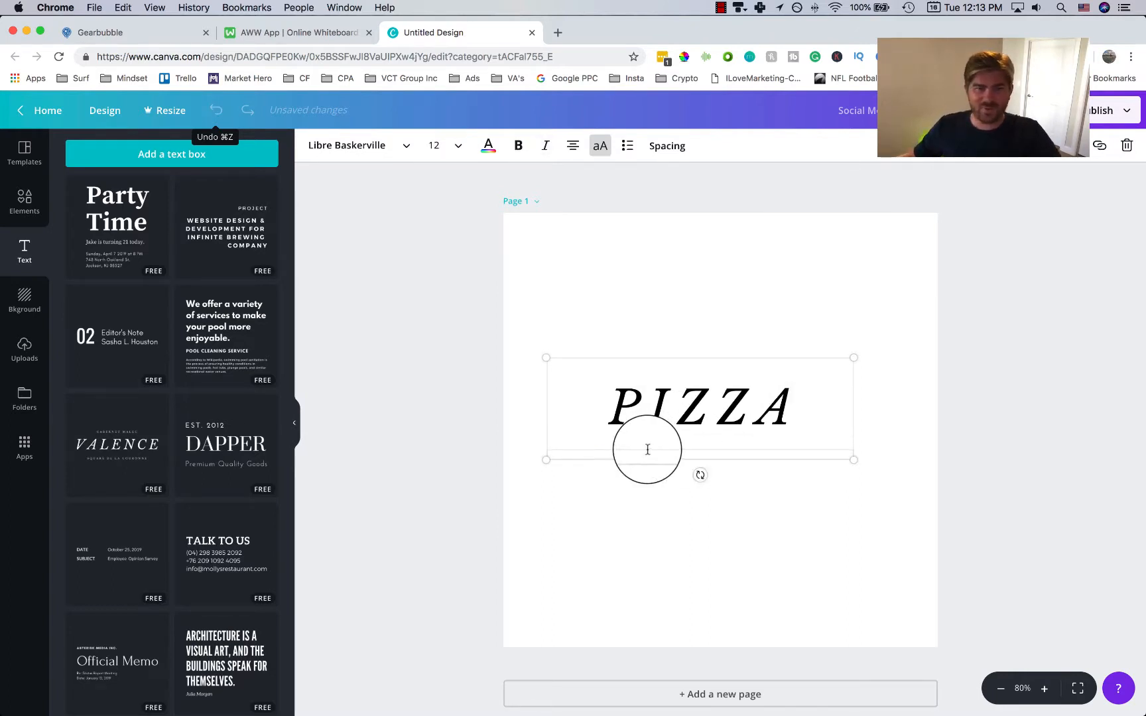
Centre the PIZZA text on the page and deselect it.
click(492, 453)
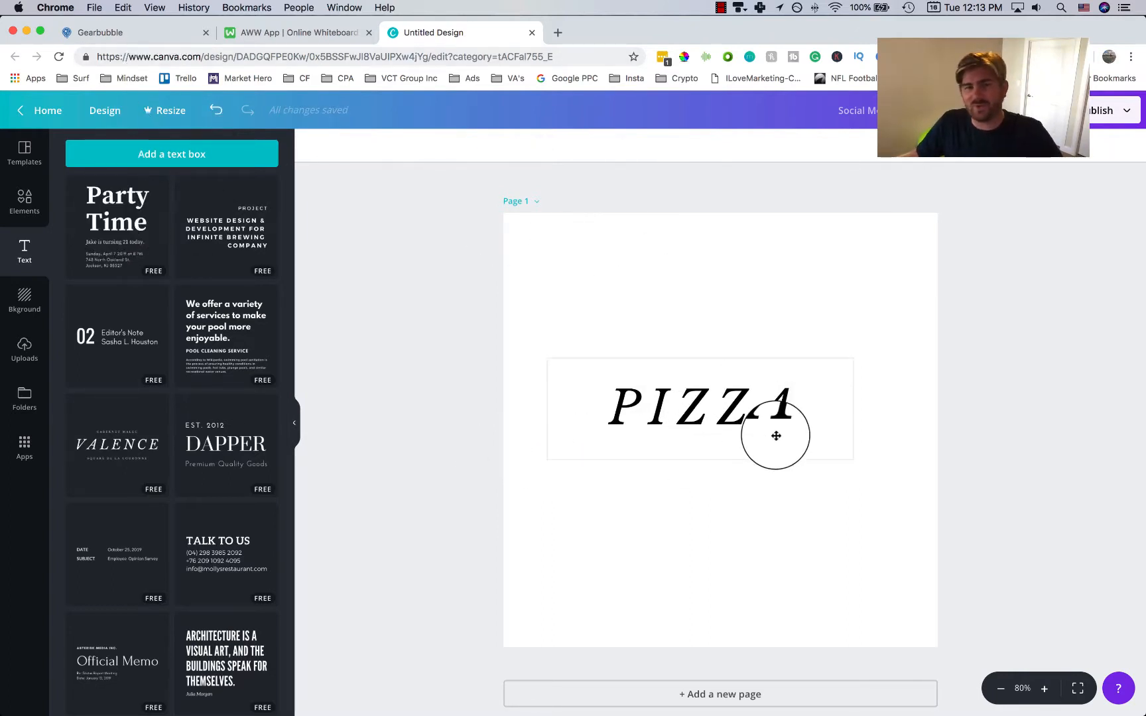
mouse_move(776, 435)
mouse_down()
mouse_move(768, 470)
mouse_move(760, 455)
mouse_move(771, 456)
mouse_up()
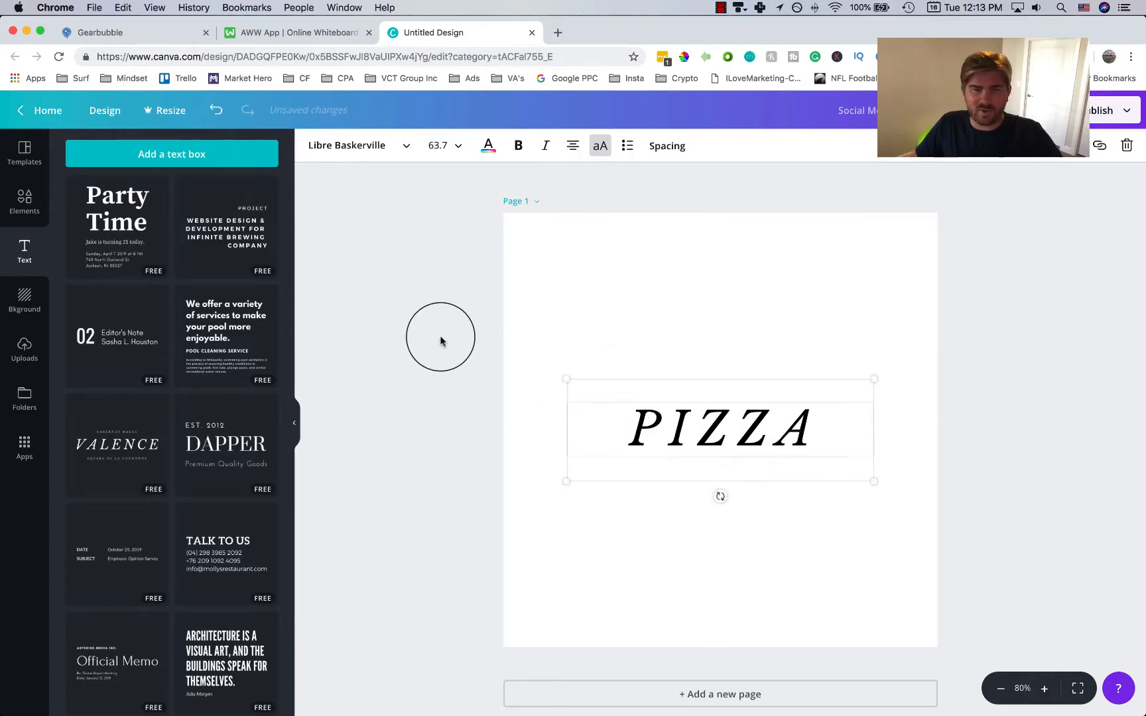
click(440, 341)
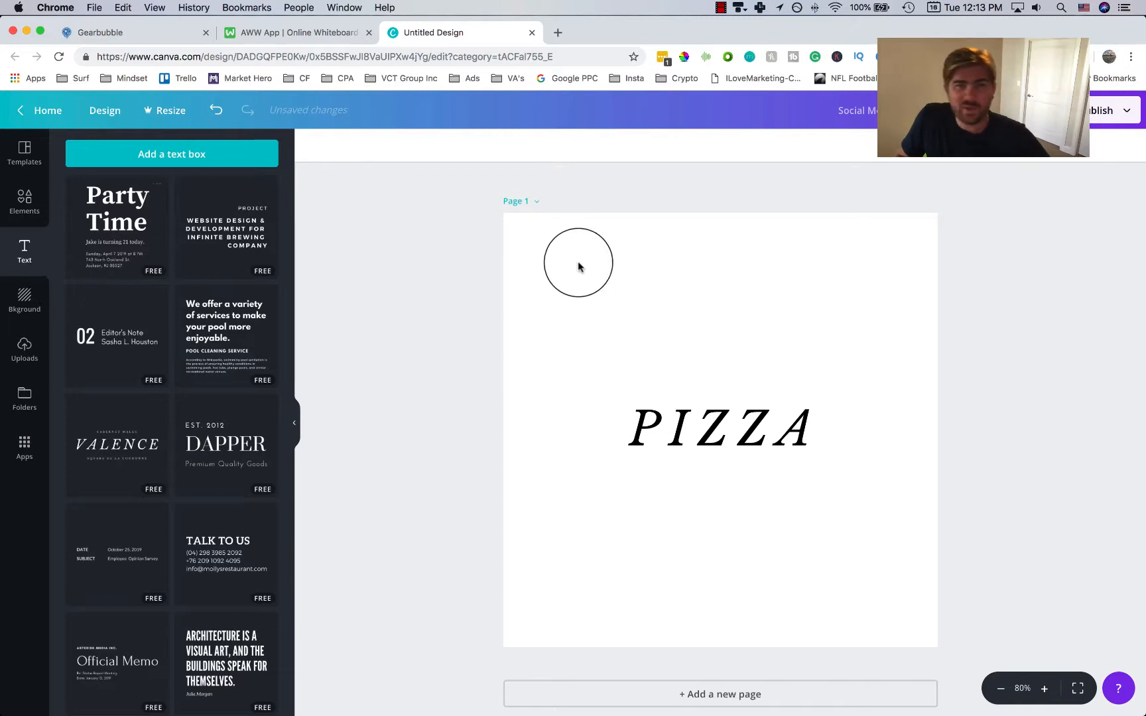
Download the design as a PNG and open the downloaded Untitled design (8).png in Preview.
click(1107, 110)
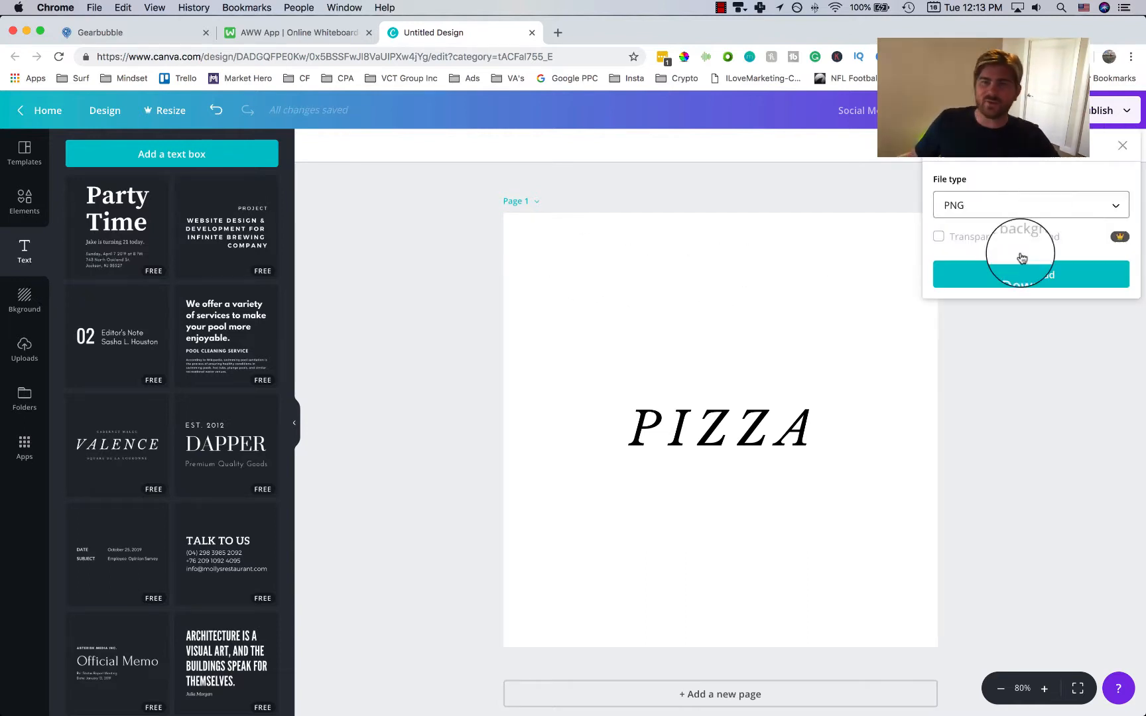
click(1024, 281)
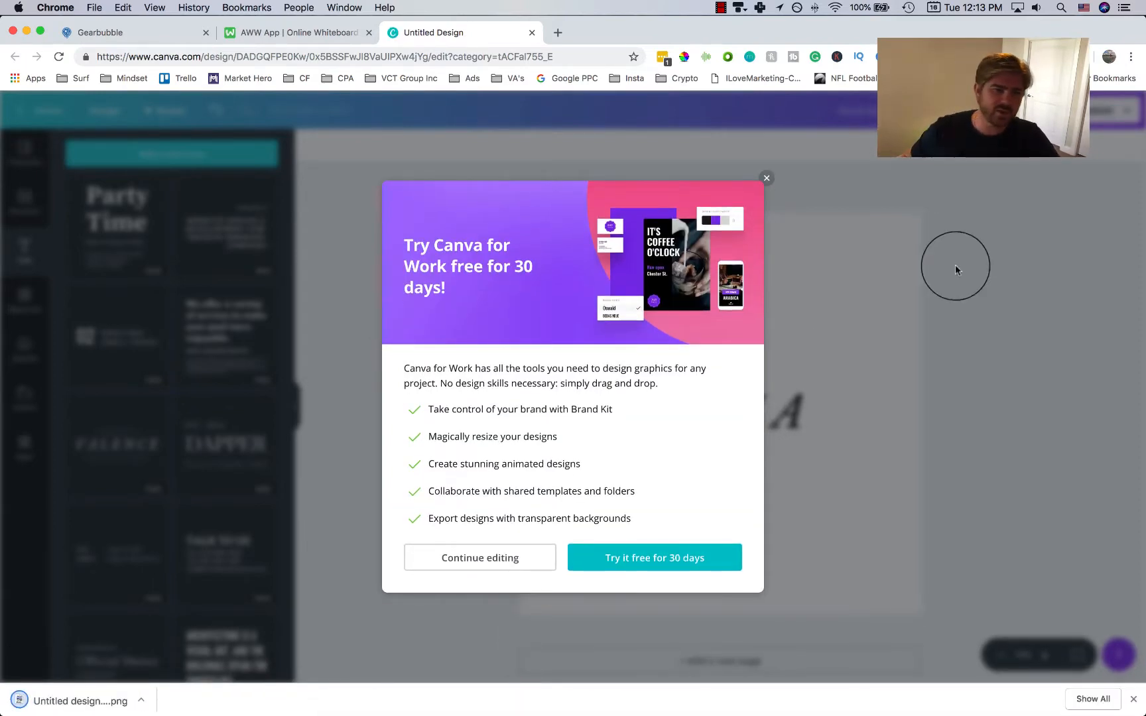
click(141, 701)
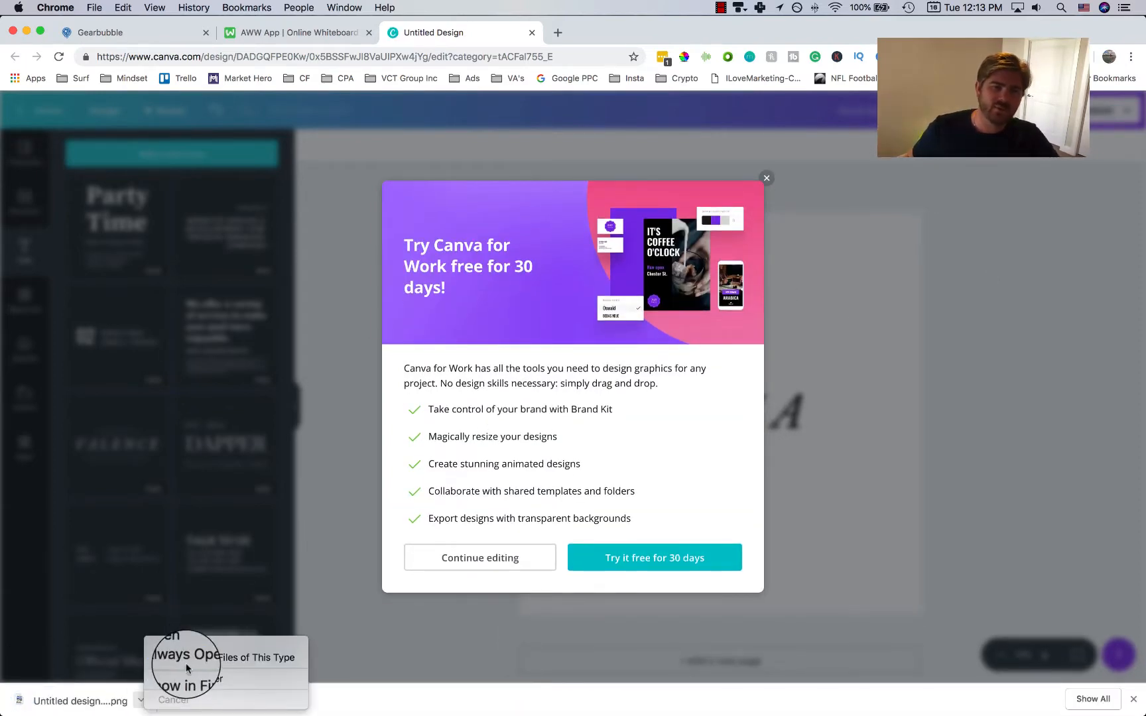
click(170, 680)
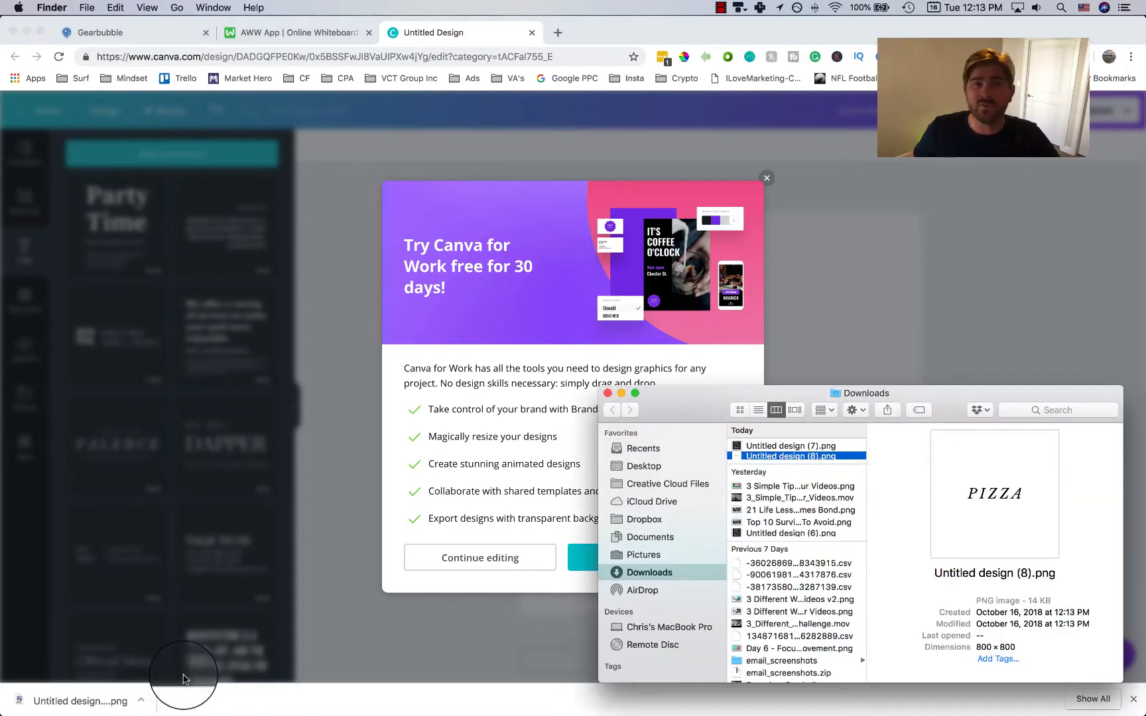
double_click(814, 458)
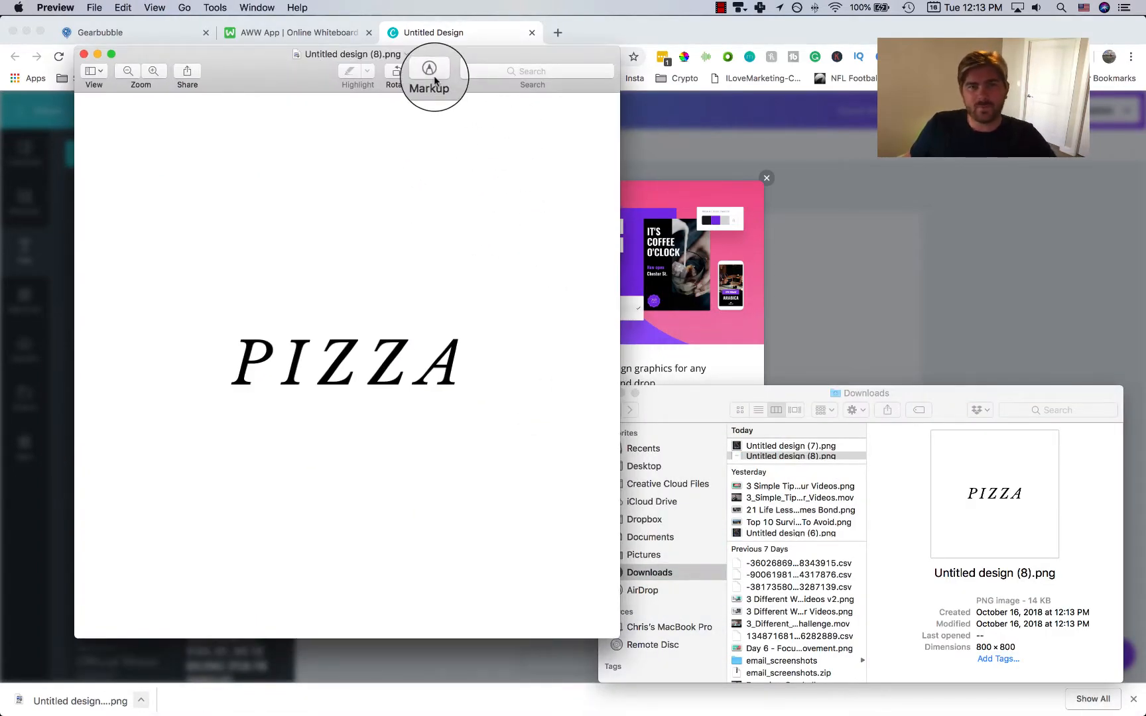
Remove the white background around the PIZZA lettering with Instant Alpha, then save and close the image.
click(431, 69)
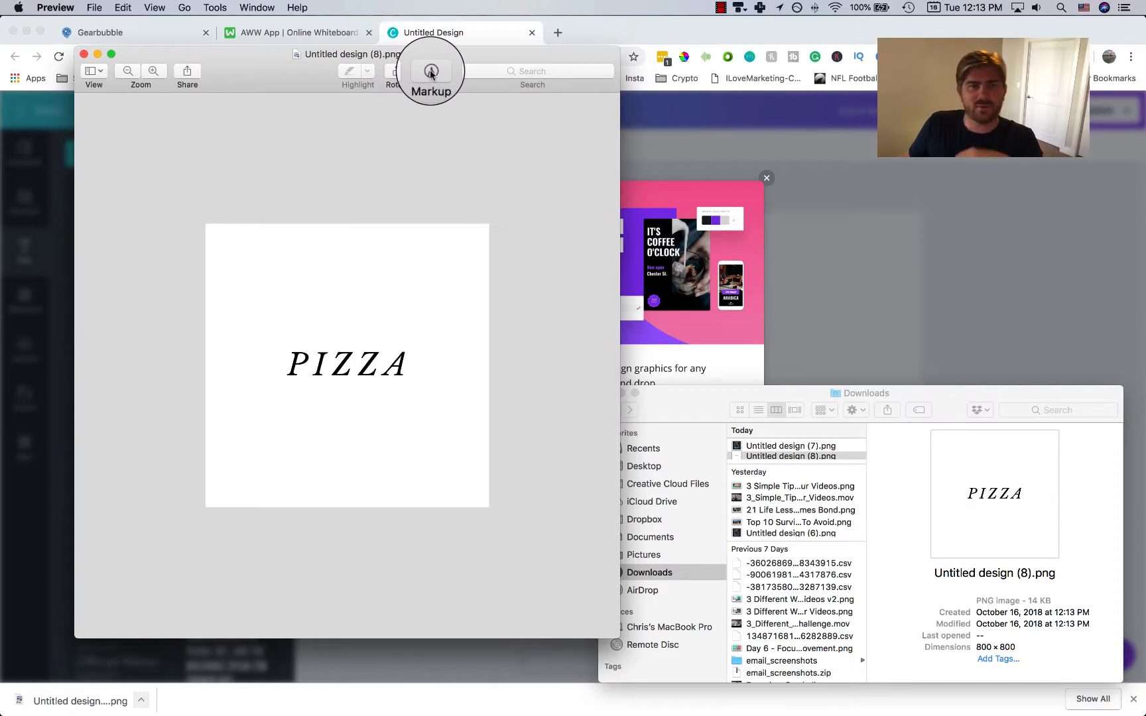
click(118, 103)
drag(331, 269, 276, 268)
key(Delete)
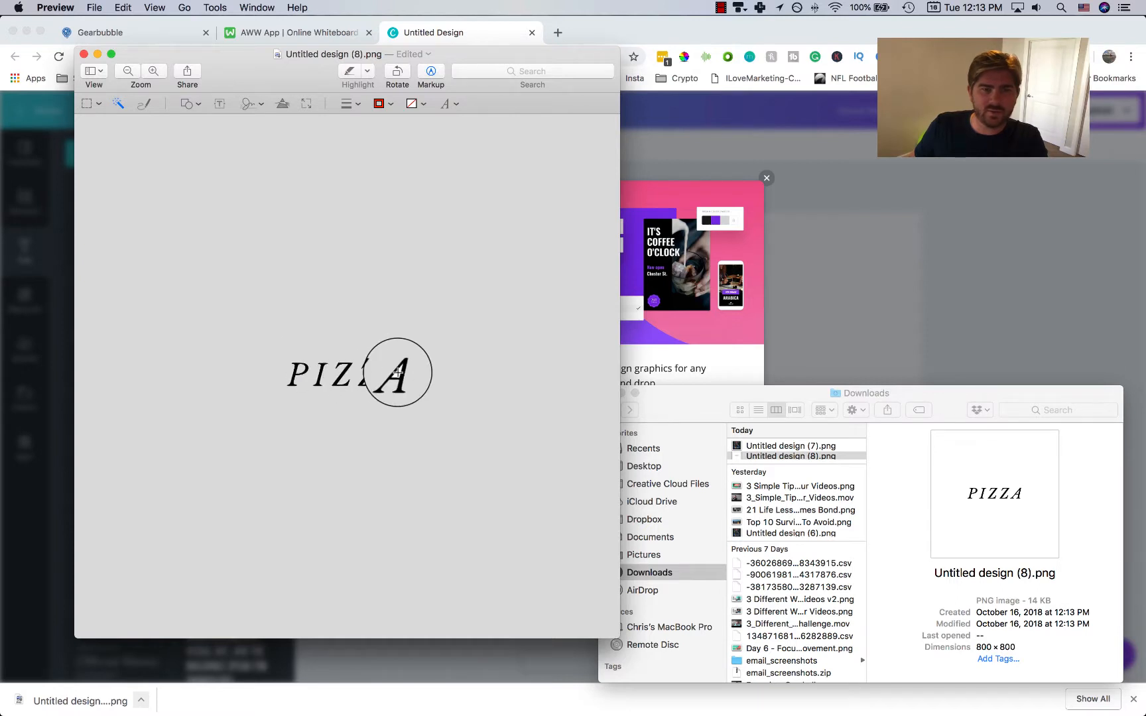
key(super+a)
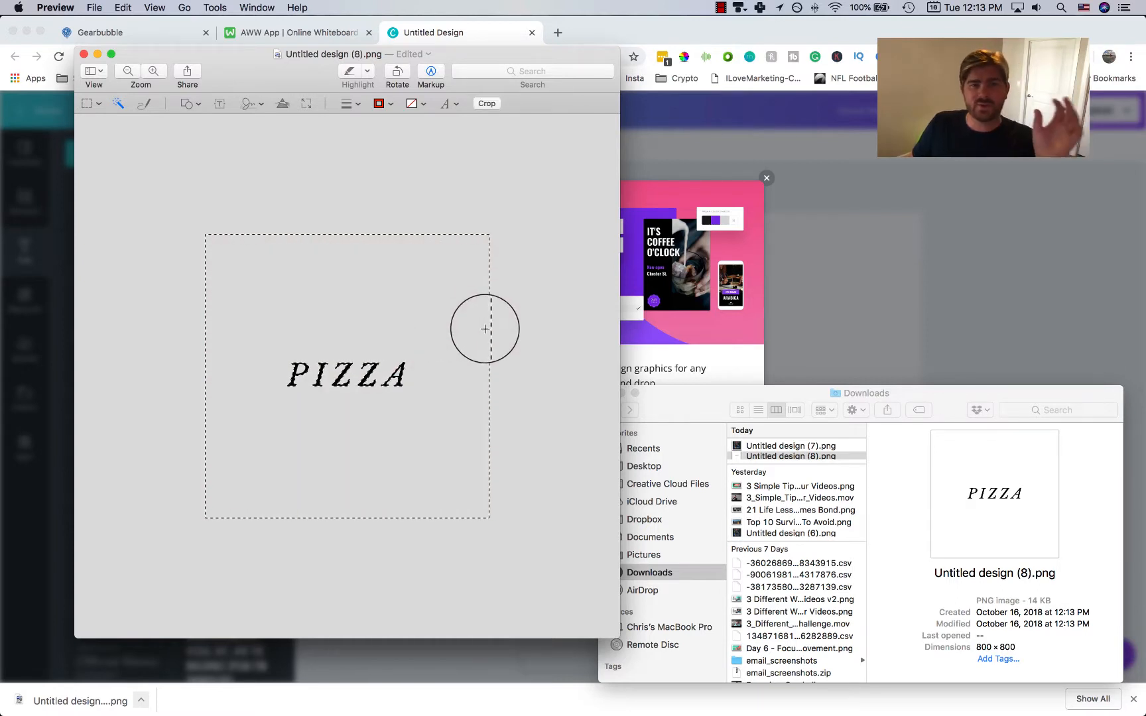
key(super+s)
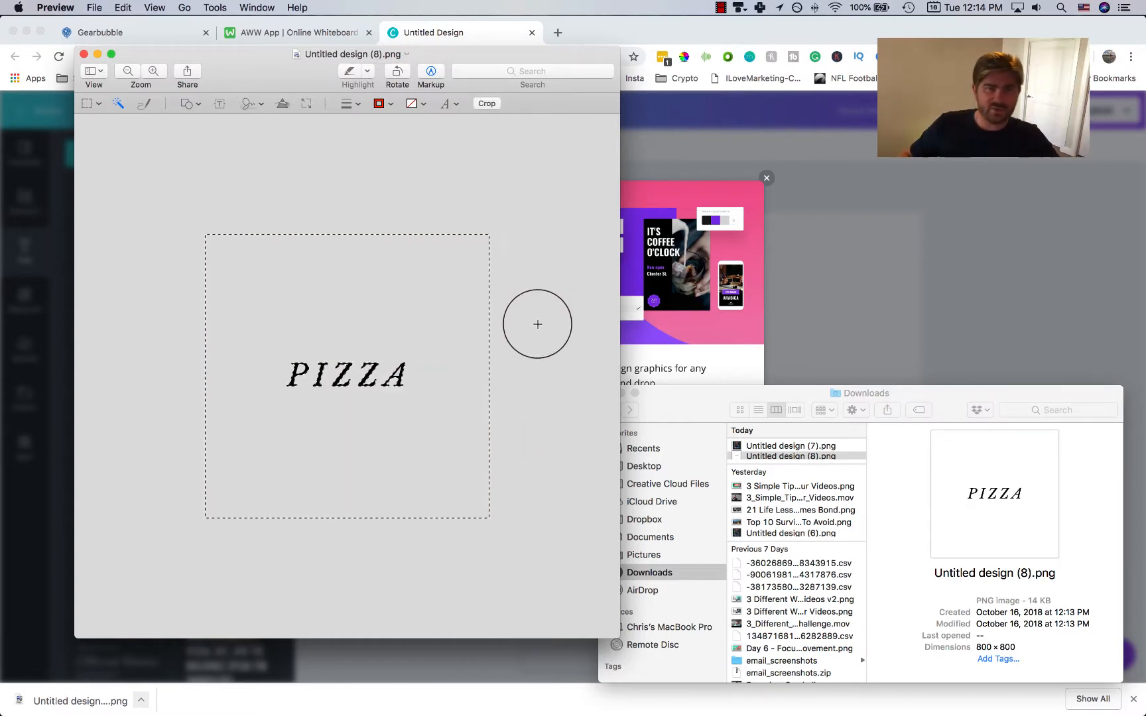
click(91, 54)
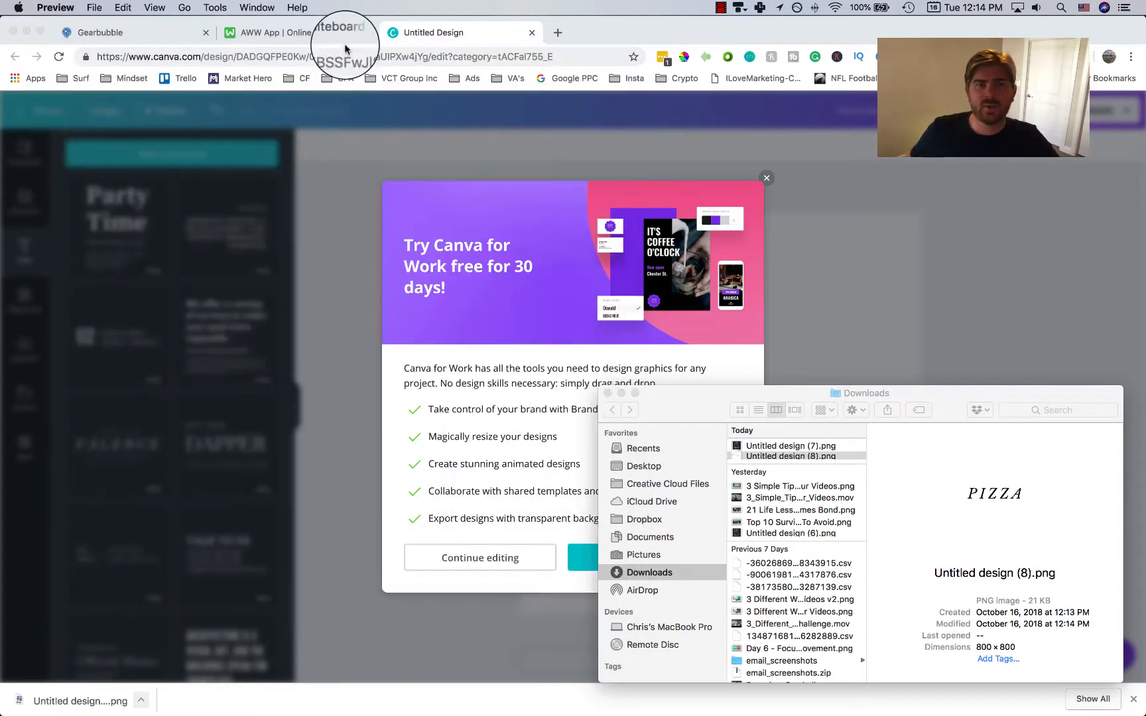
Switch to Gearbubble, choose Coffee Mug as the product and continue to the design stage.
click(157, 32)
click(309, 278)
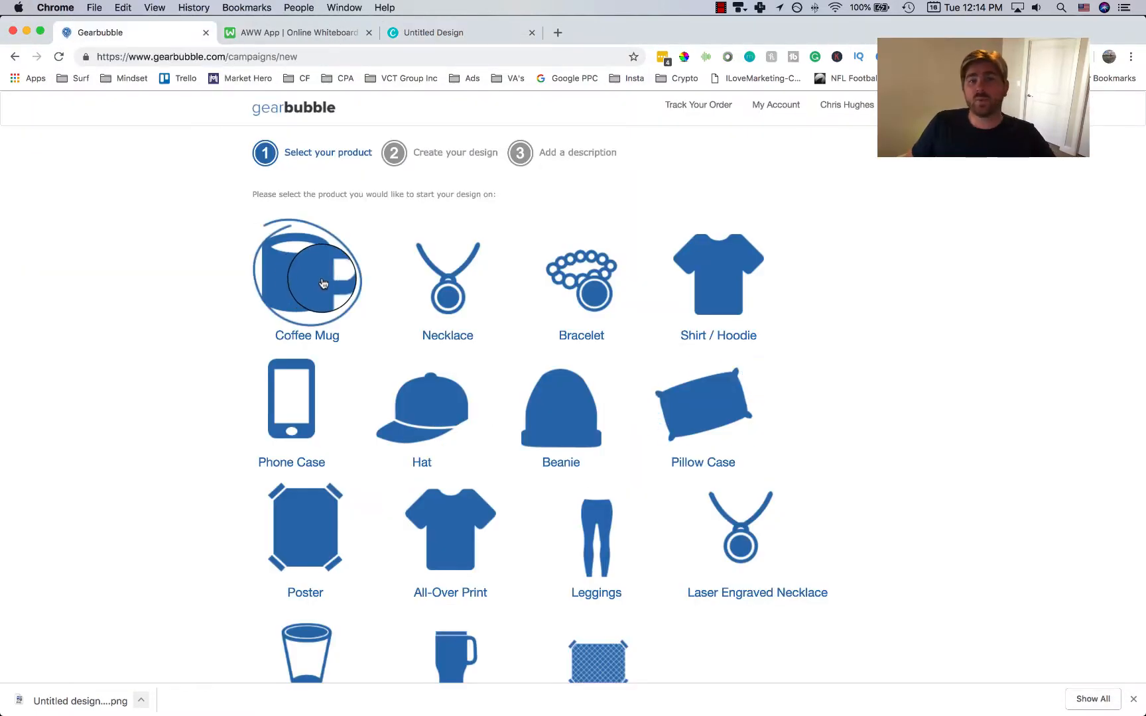
scroll(152, 240, down, 3)
click(302, 636)
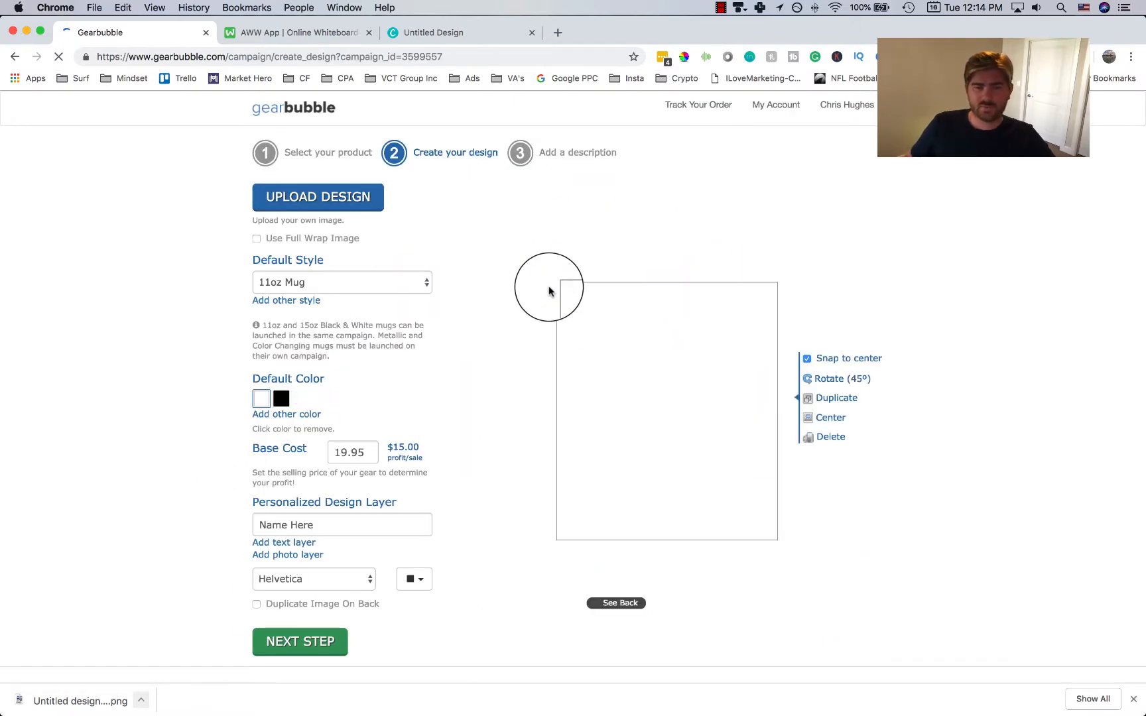
Upload Untitled design (8).png as the mug graphic and enlarge it to the full width of the print area.
click(298, 199)
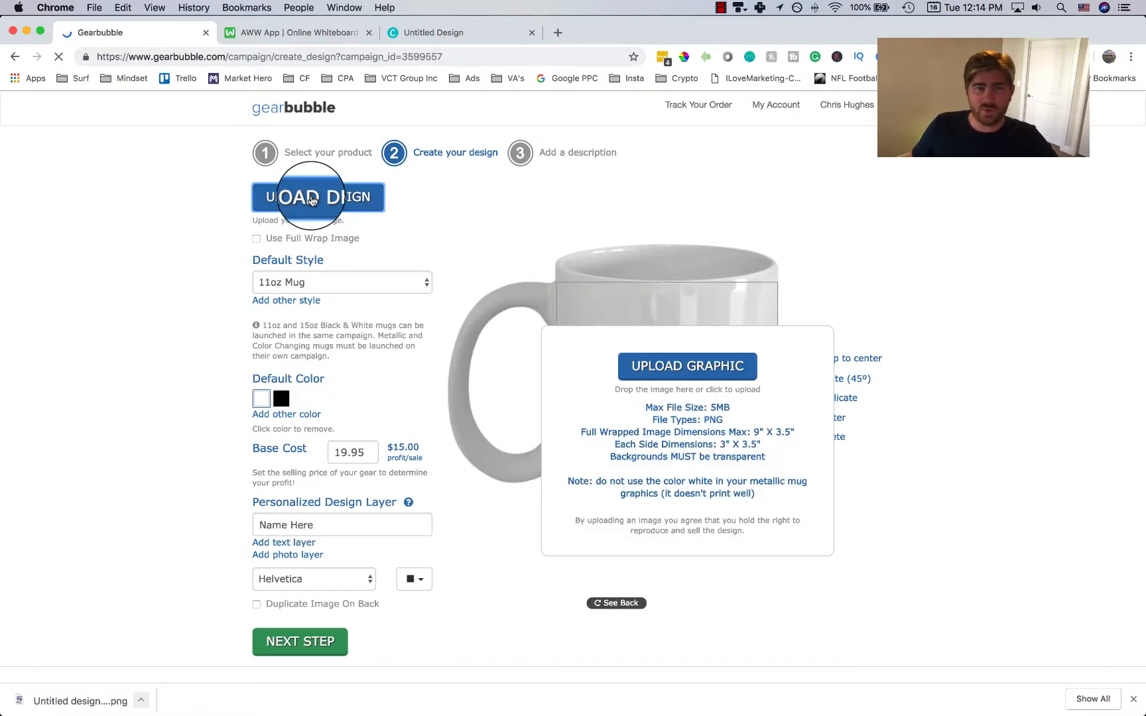
click(721, 378)
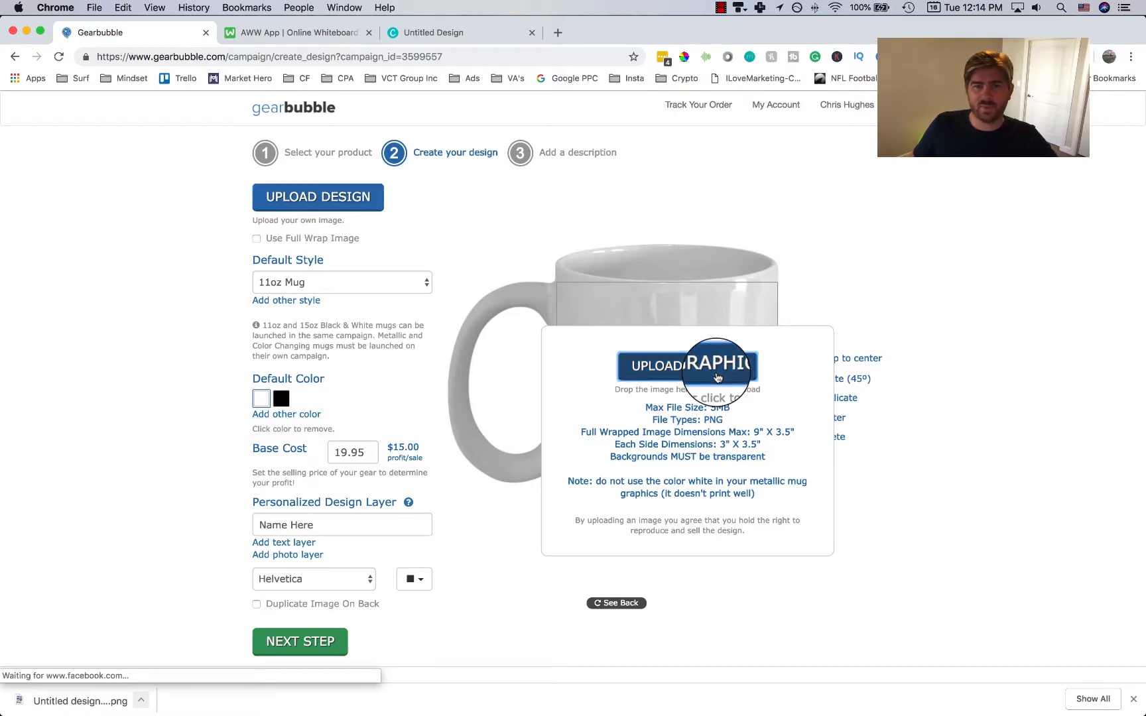
click(498, 128)
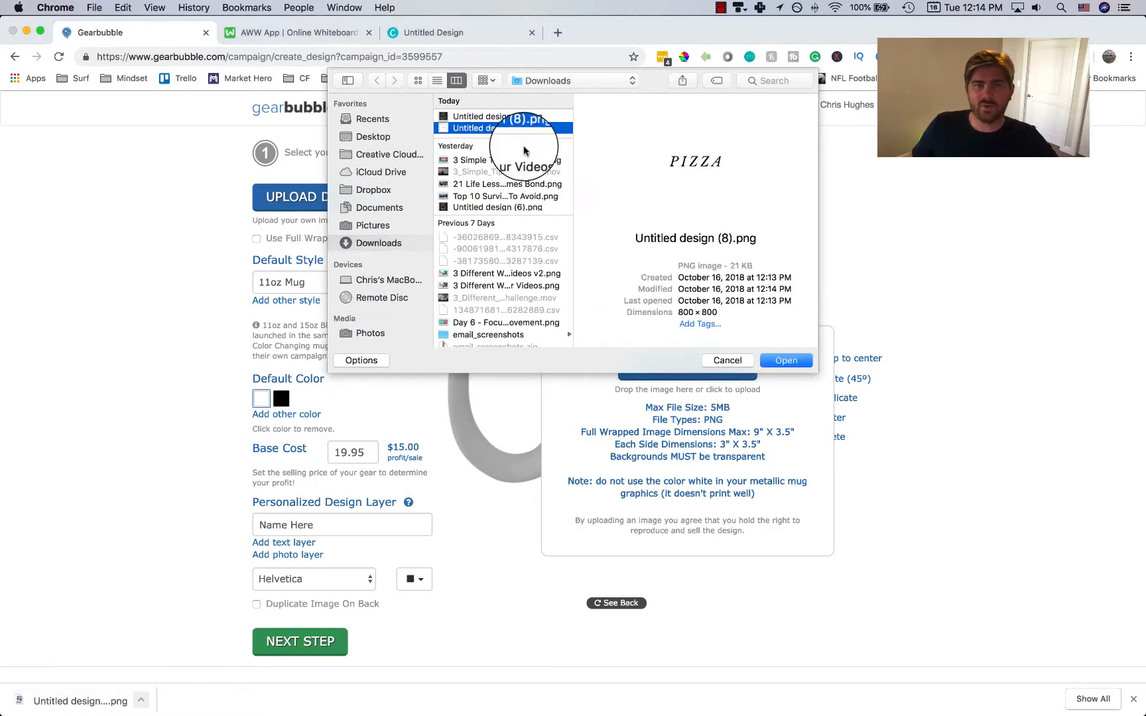
click(786, 361)
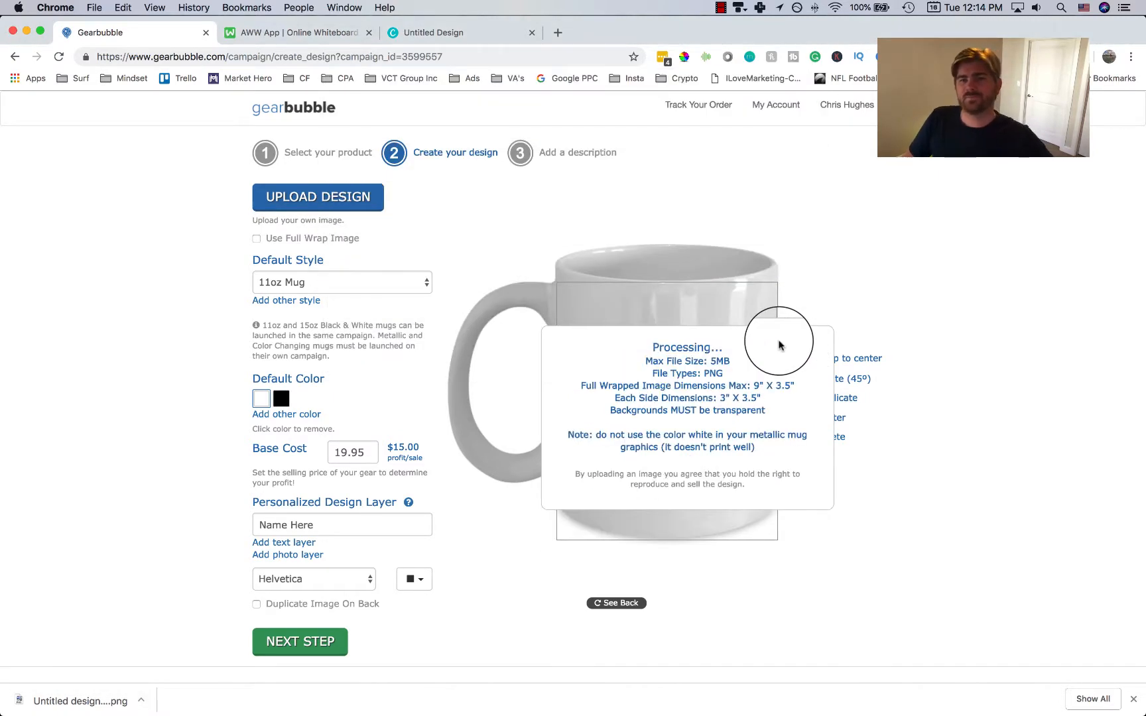
drag(667, 455, 665, 525)
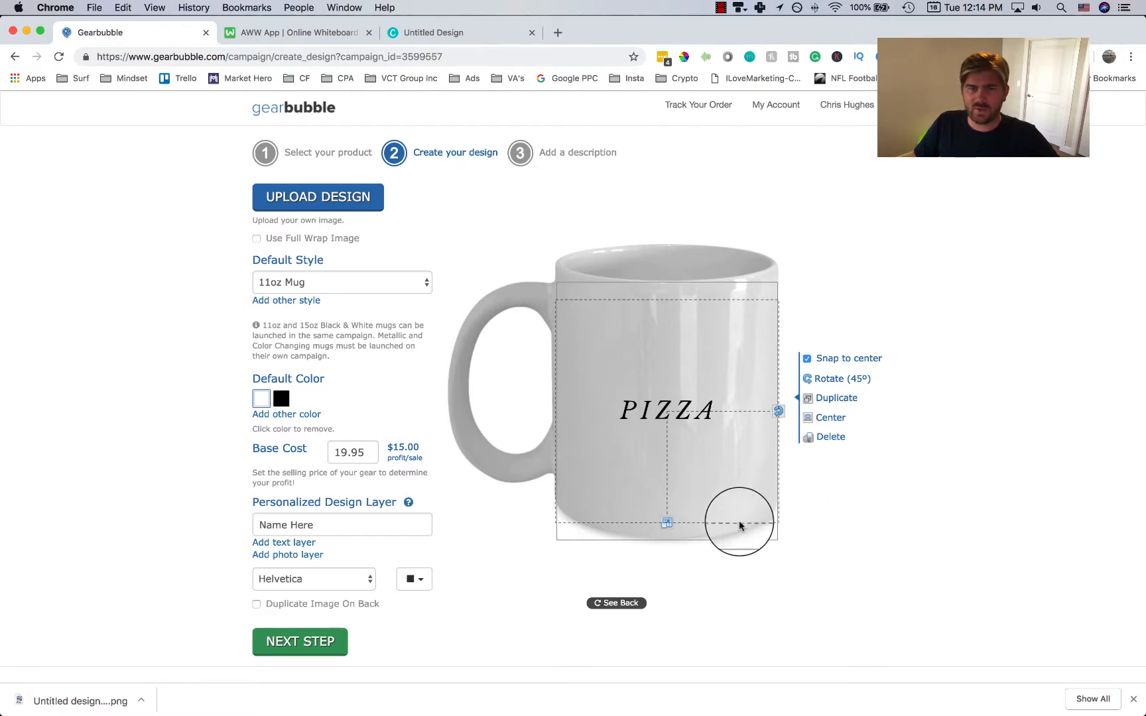
Check the back view of the mug and return to the front view.
click(616, 604)
click(617, 603)
click(616, 604)
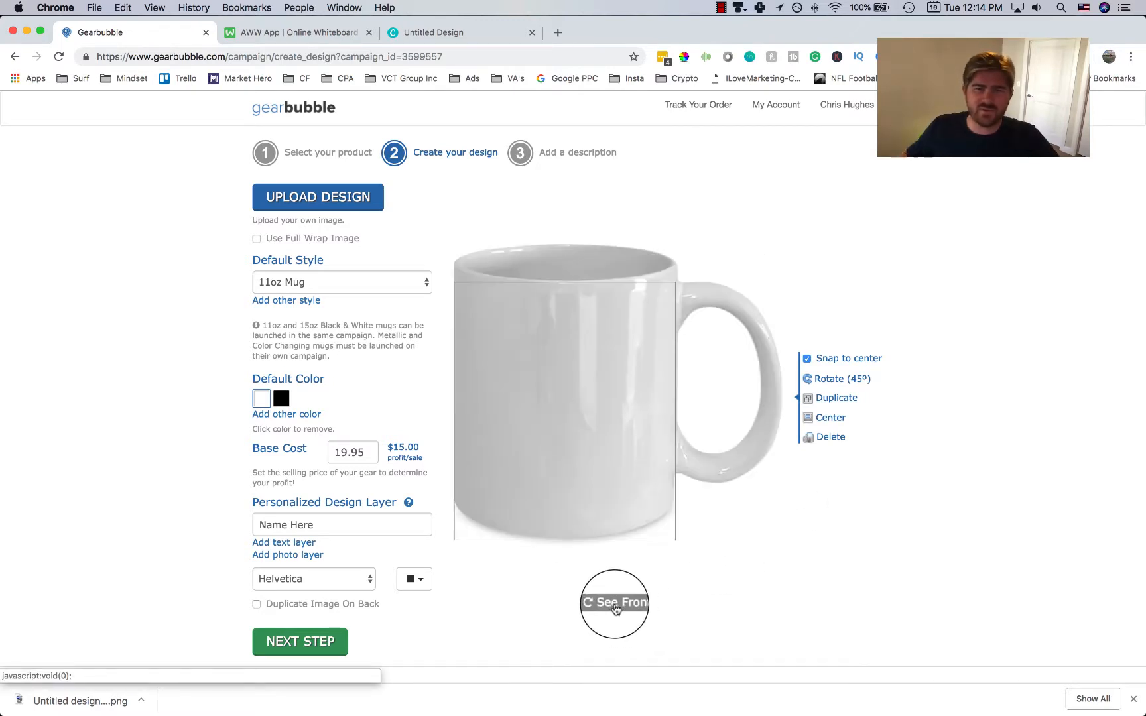
click(616, 604)
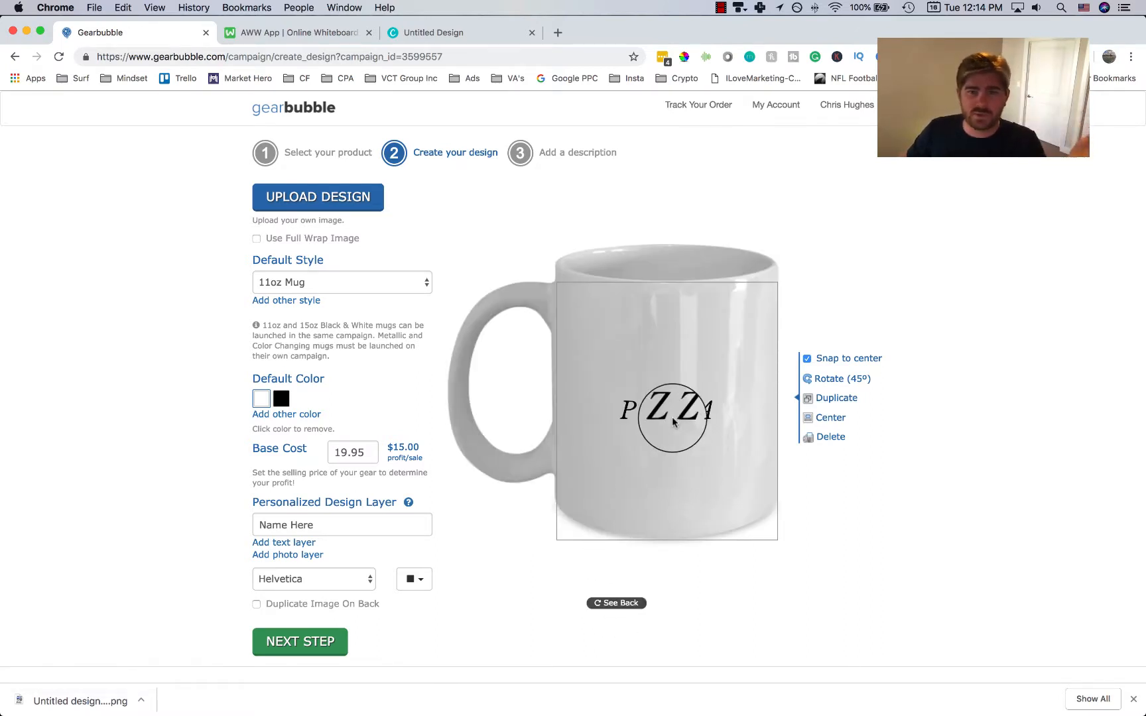
Move the PIZZA design slightly upward on the mug's front and enable Duplicate Image On Back.
drag(740, 442, 672, 412)
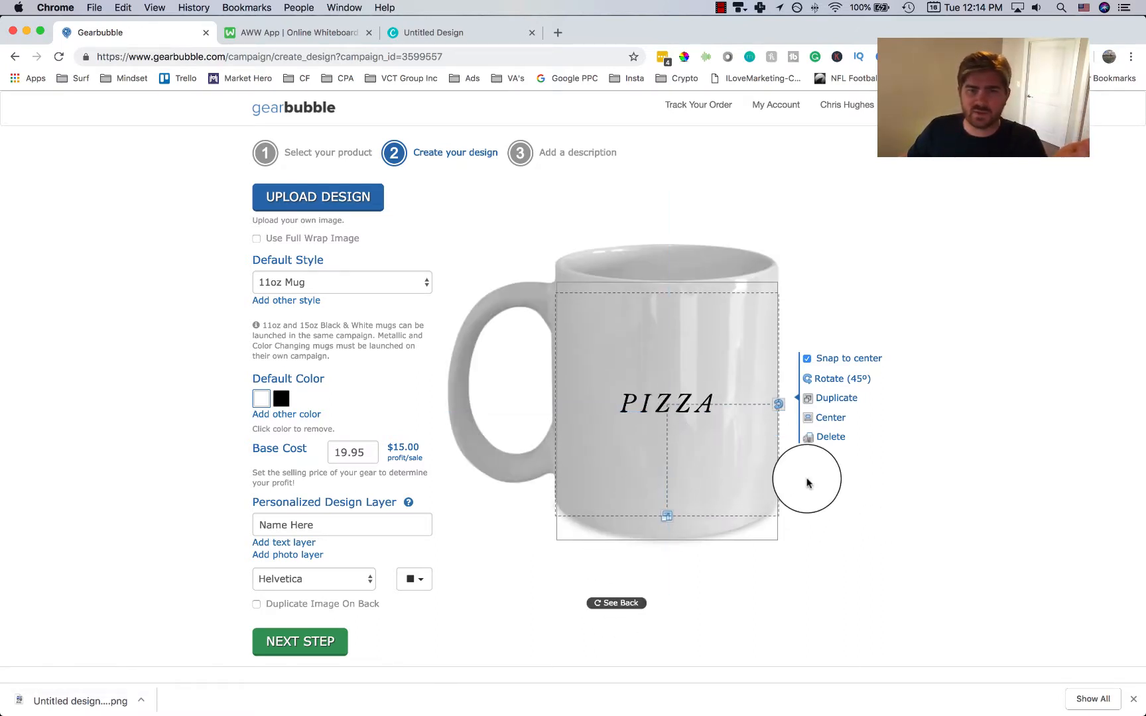
click(765, 538)
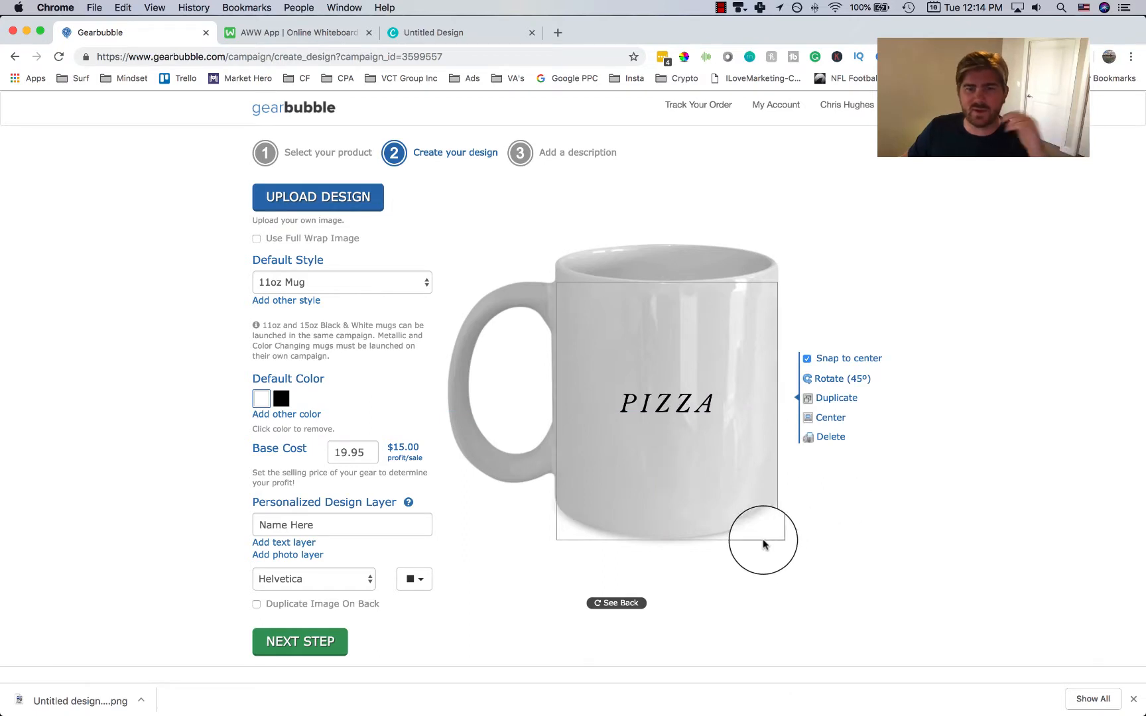
click(284, 609)
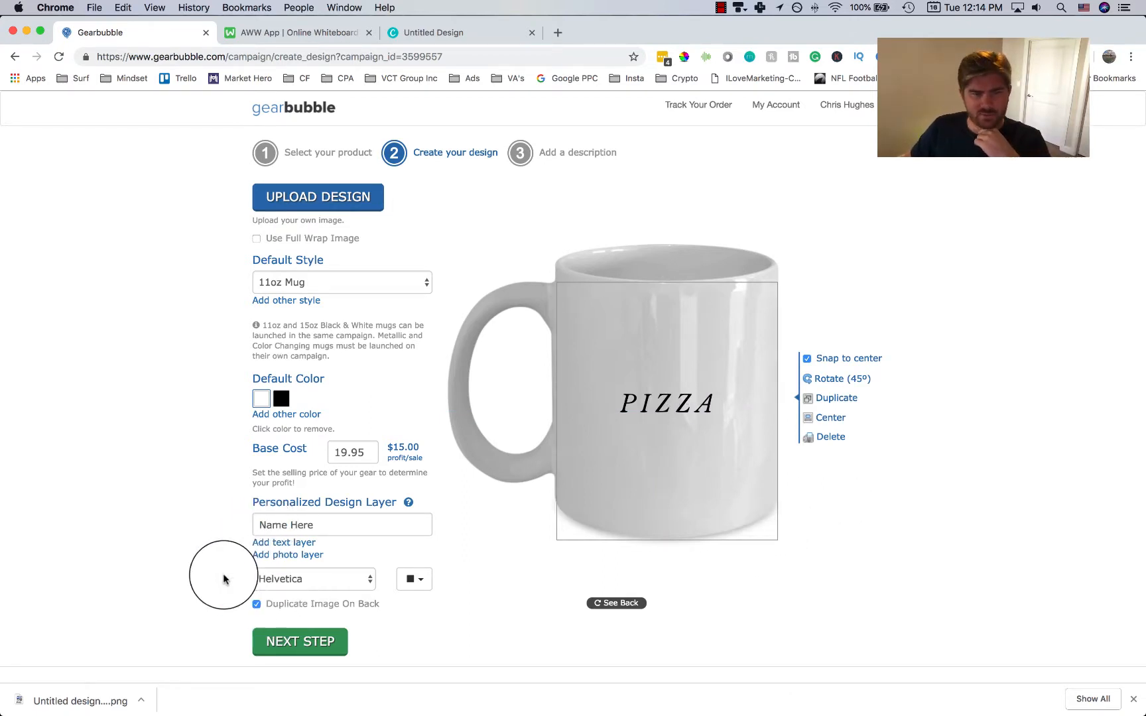
Review the available default mug styles, keeping 11oz Mug selected.
click(297, 284)
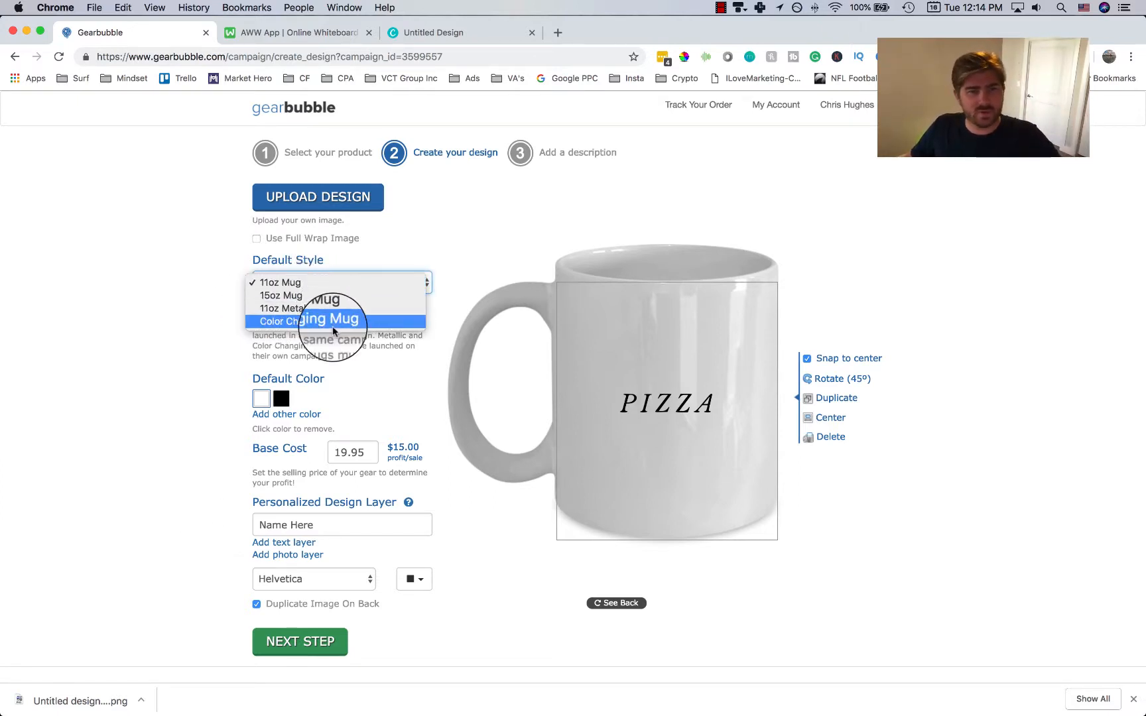
click(192, 303)
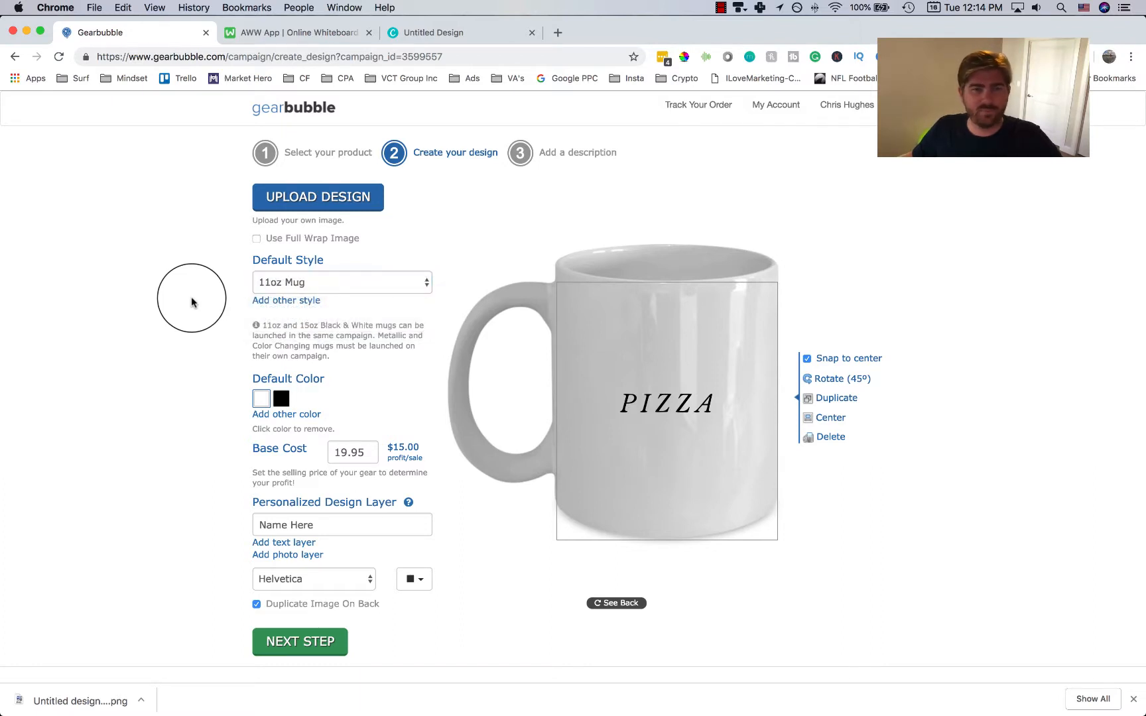
click(345, 283)
click(192, 279)
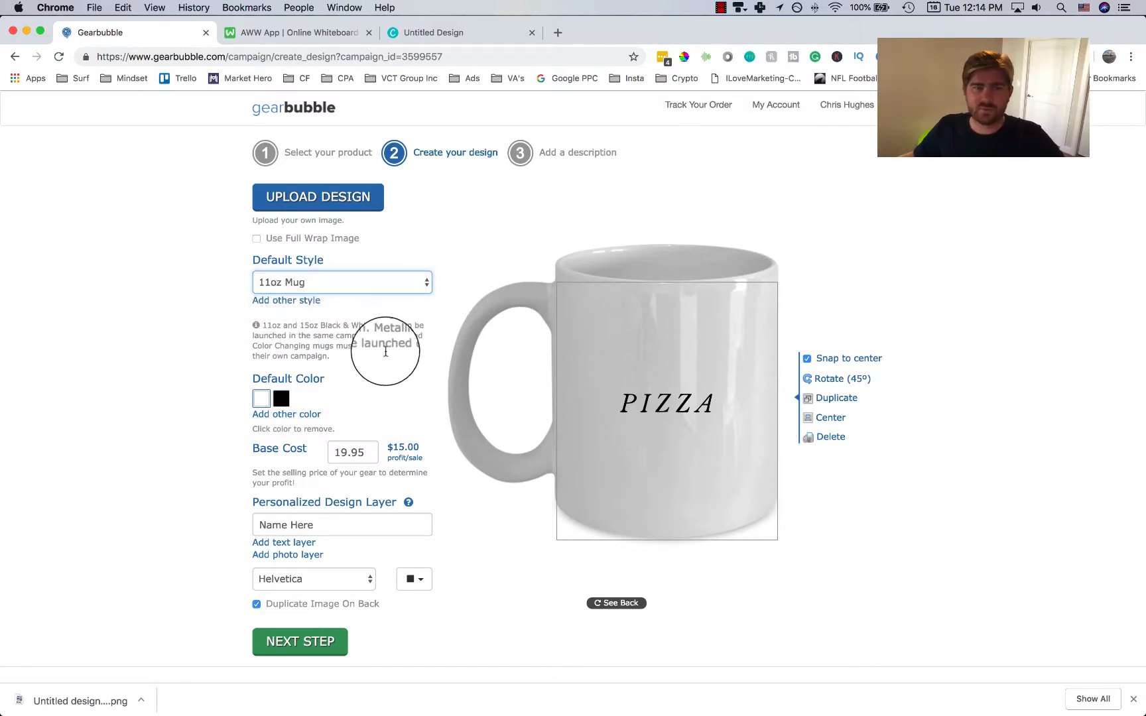
click(213, 416)
Try mug selling prices of 4.95, 6.95 and 14.95 to compare the profit per sale.
scroll(256, 440, down, 1)
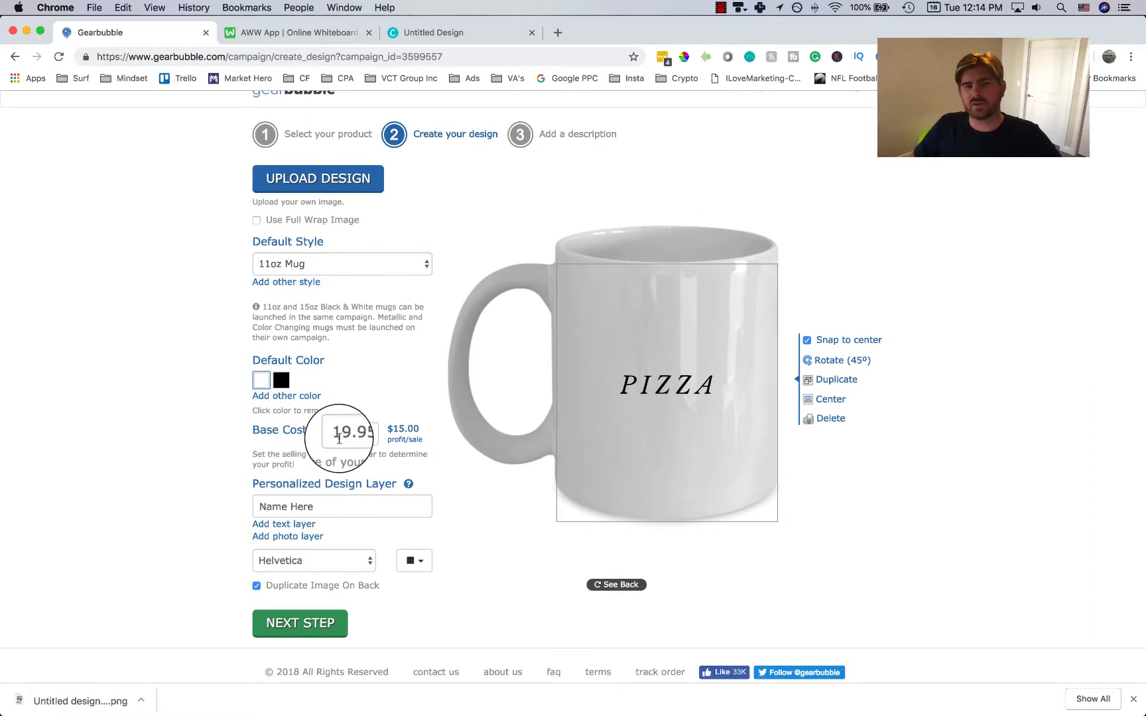
drag(345, 439, 331, 436)
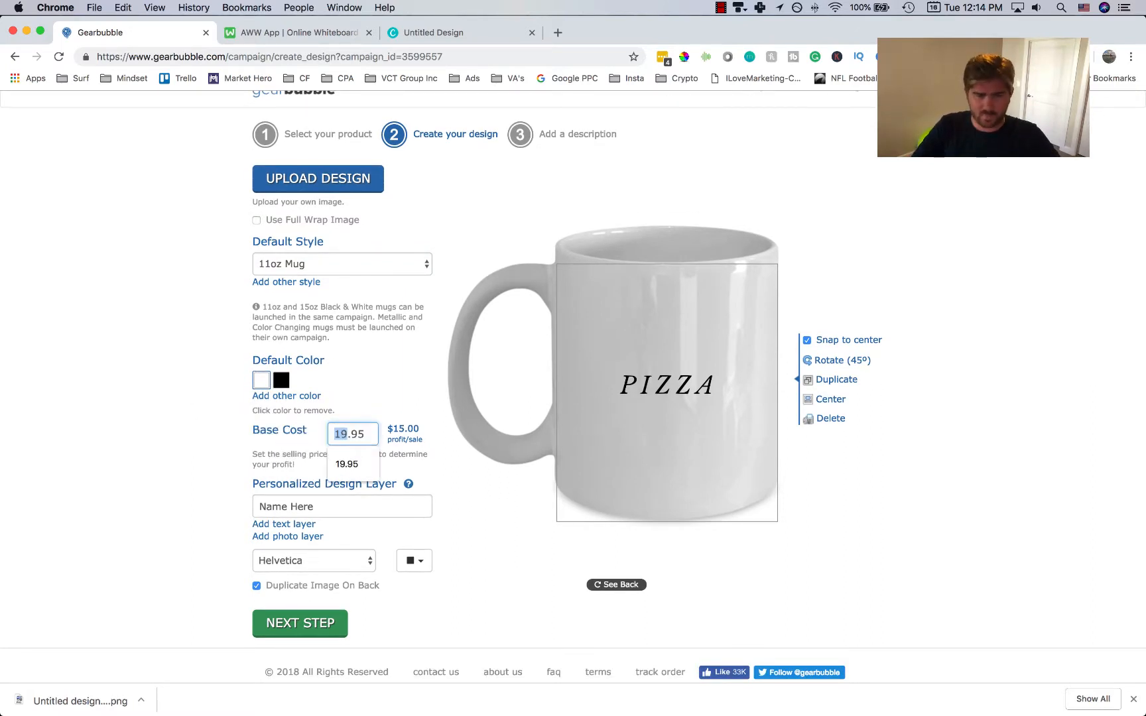
click(184, 459)
drag(340, 434, 151, 418)
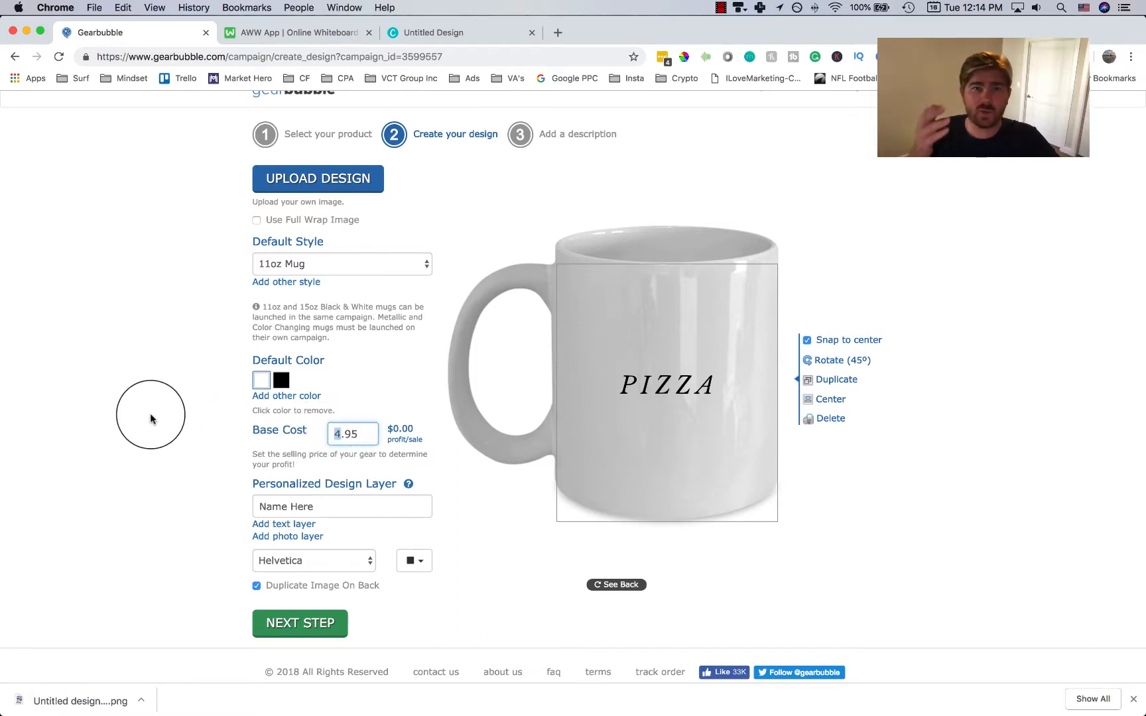
click(158, 421)
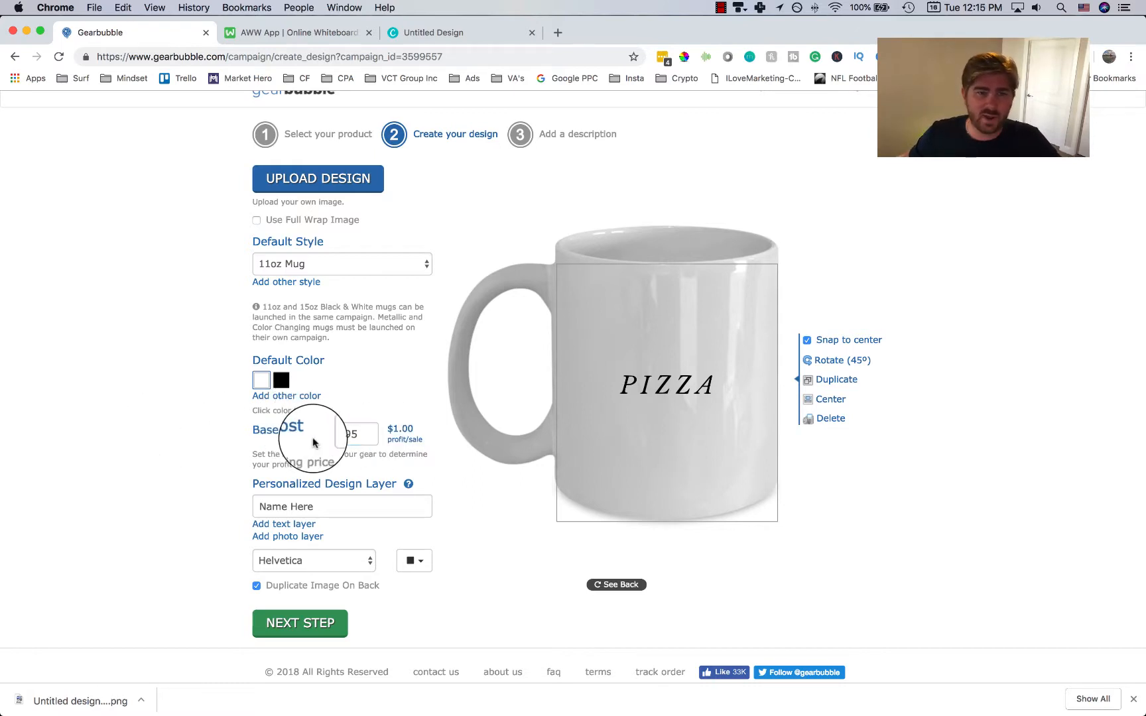
drag(340, 436, 320, 440)
text(6)
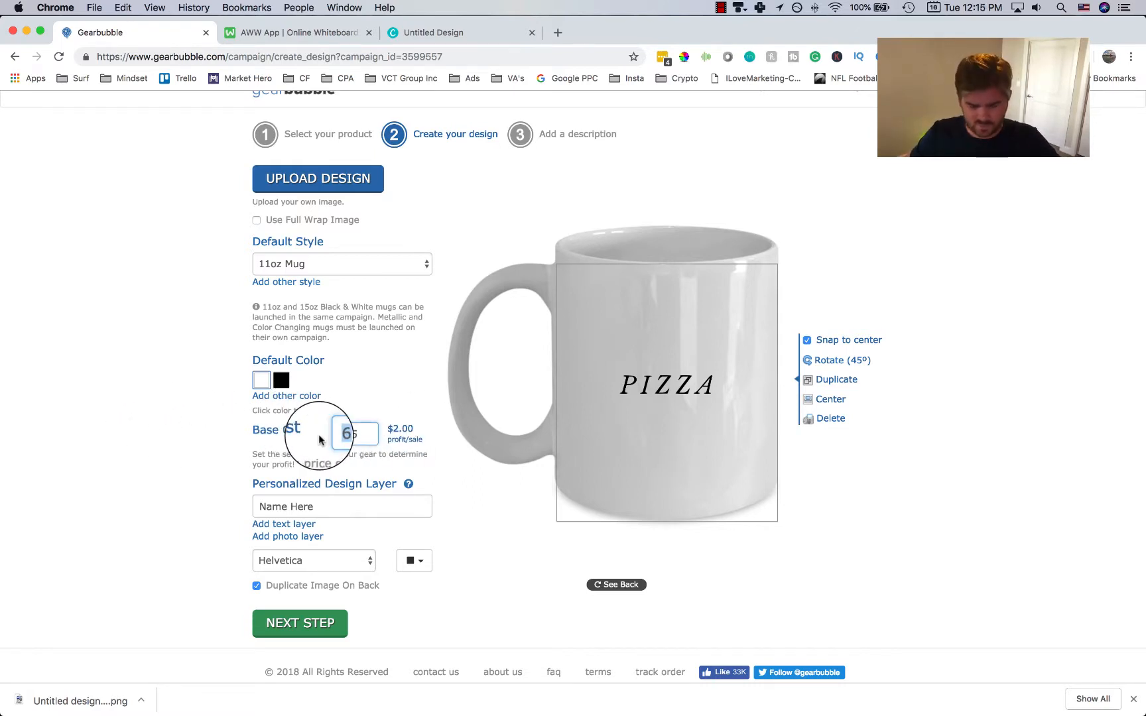
text(14)
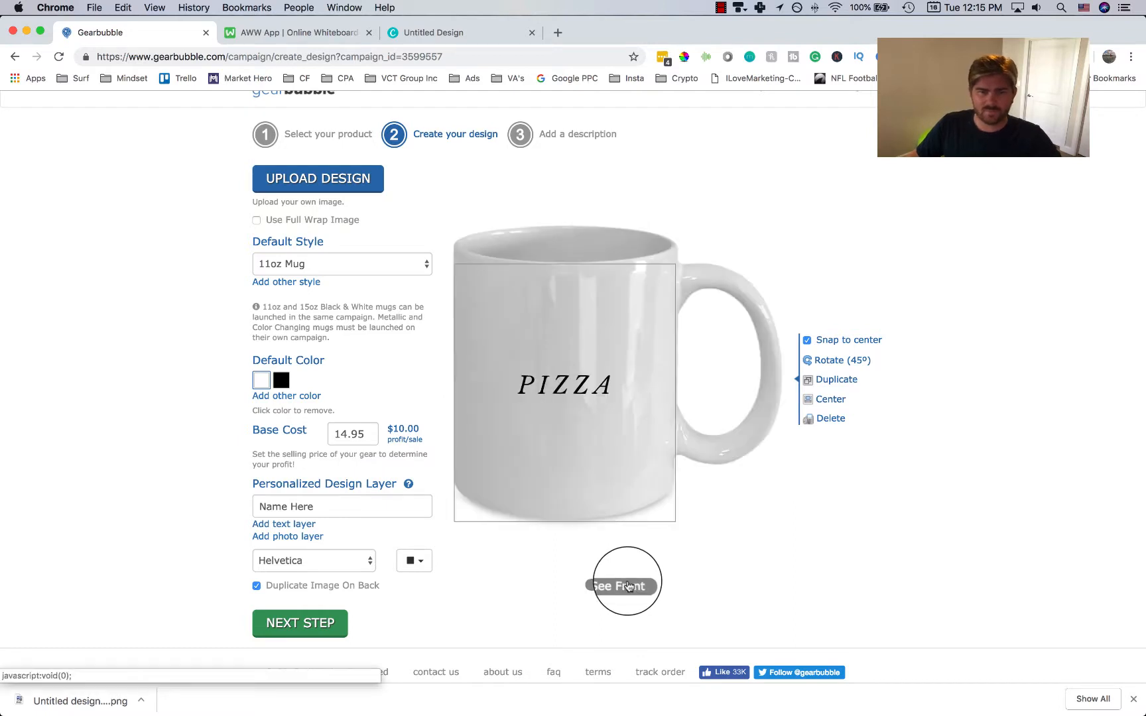
Try an exaggerated mug selling price of 10924.95 to check the profit per sale.
click(342, 435)
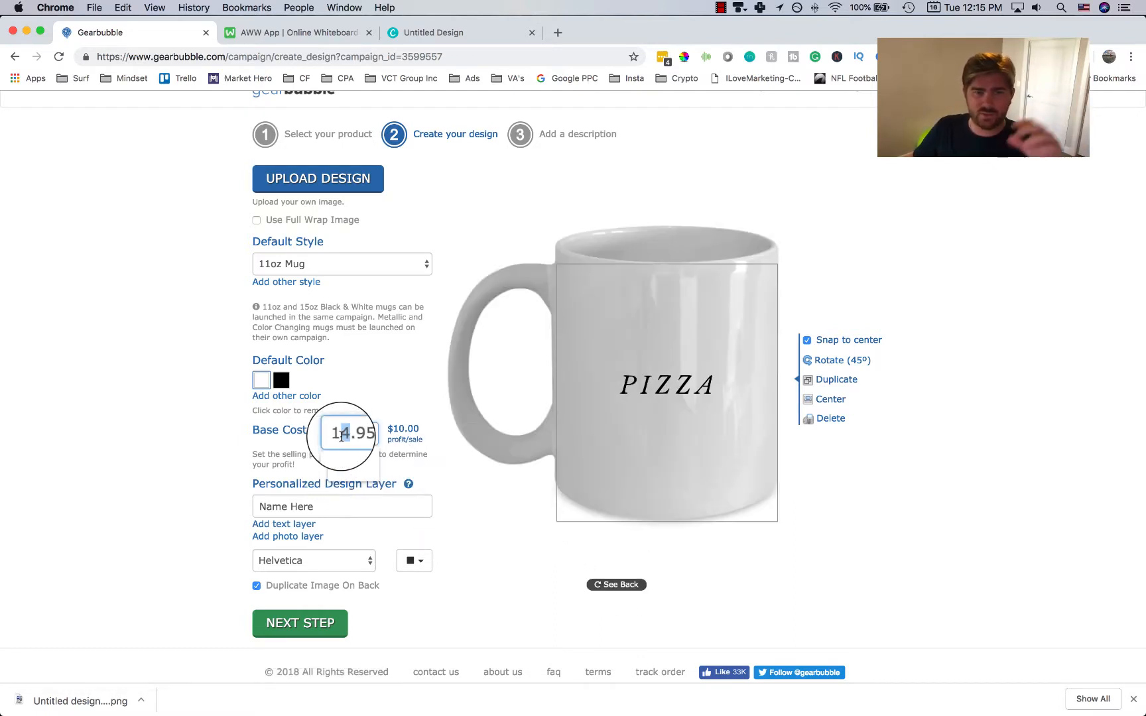
drag(344, 436, 319, 439)
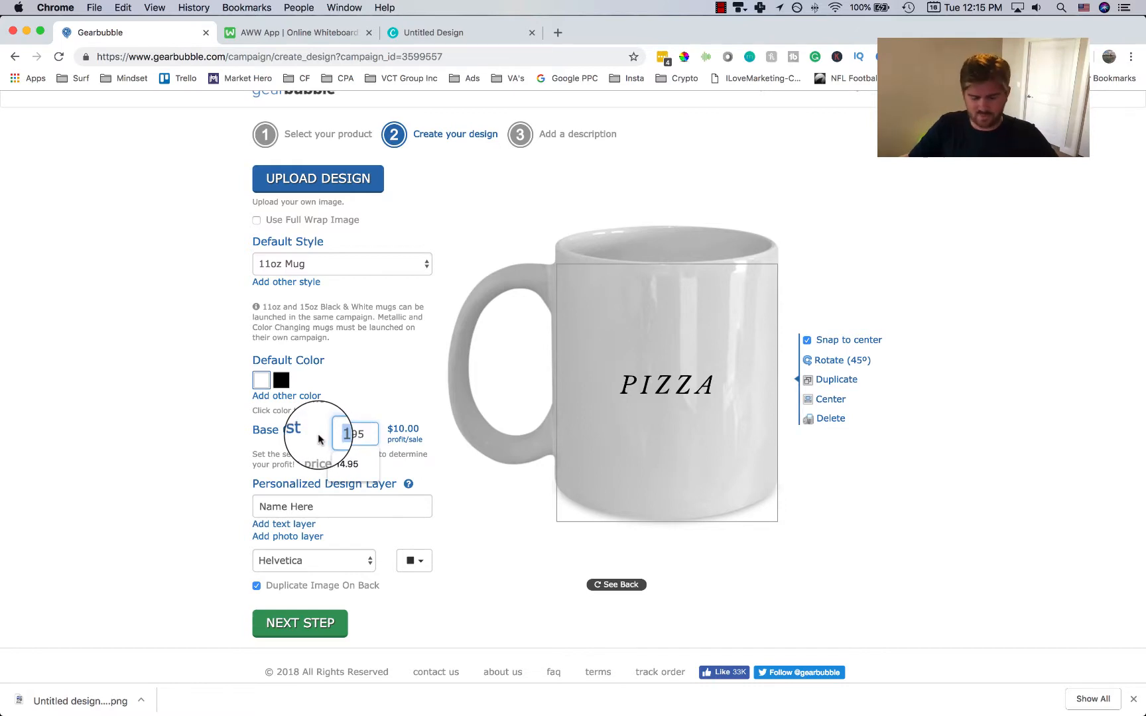
text(10924.)
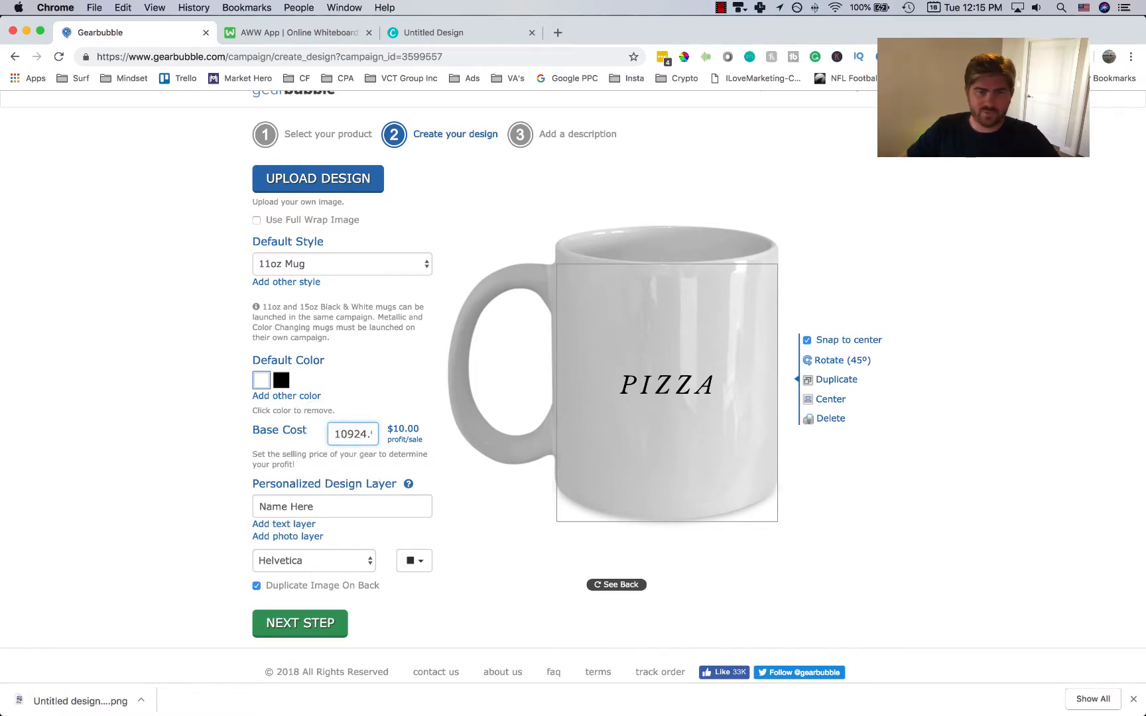
click(166, 410)
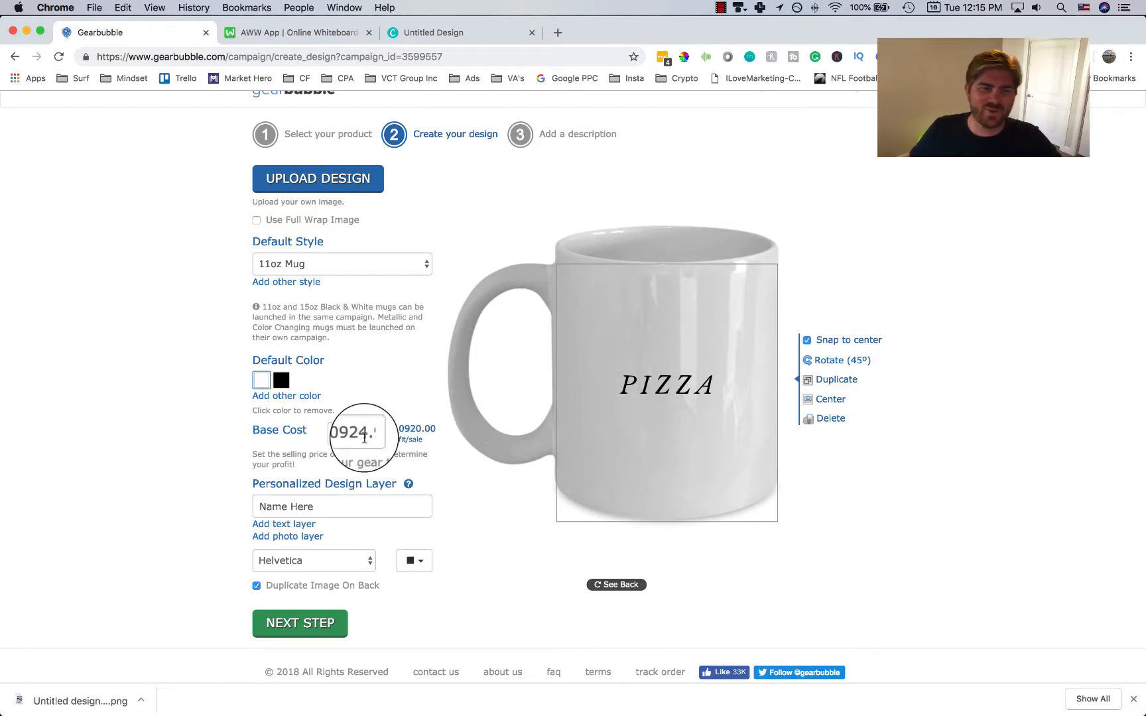
Set the 11oz mug's selling price to 14.95 and continue to the campaign description stage.
drag(352, 434, 292, 431)
key(BackSpace)
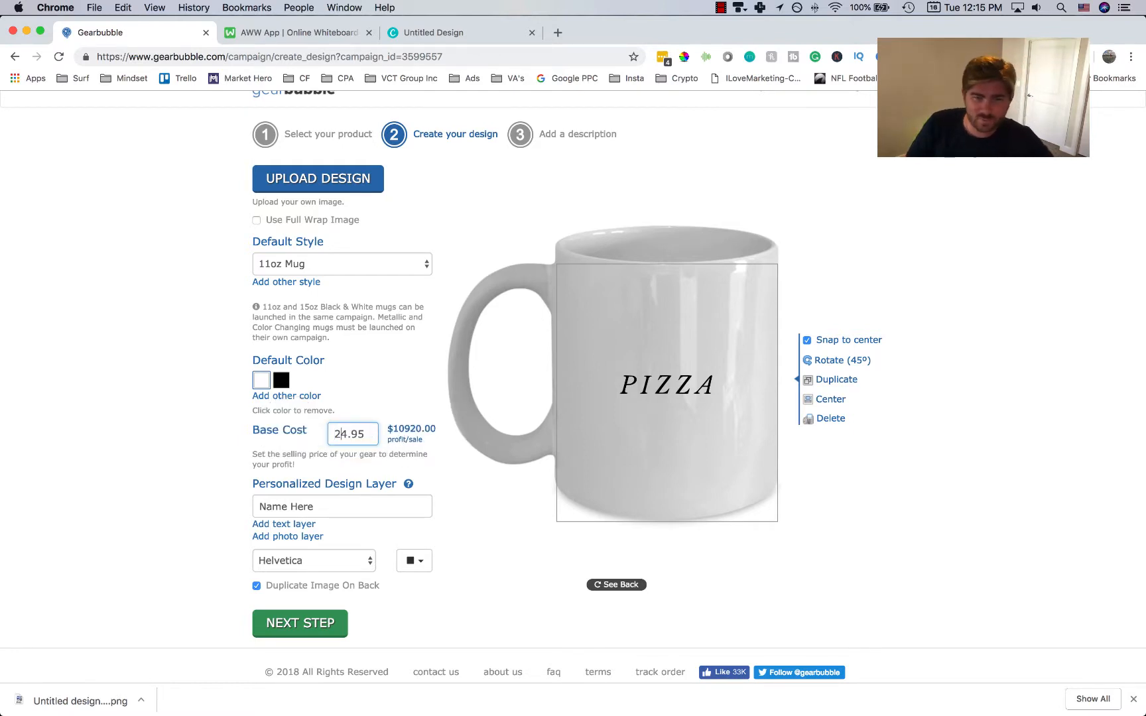
key(Right)
key(BackSpace)
text(1)
click(232, 420)
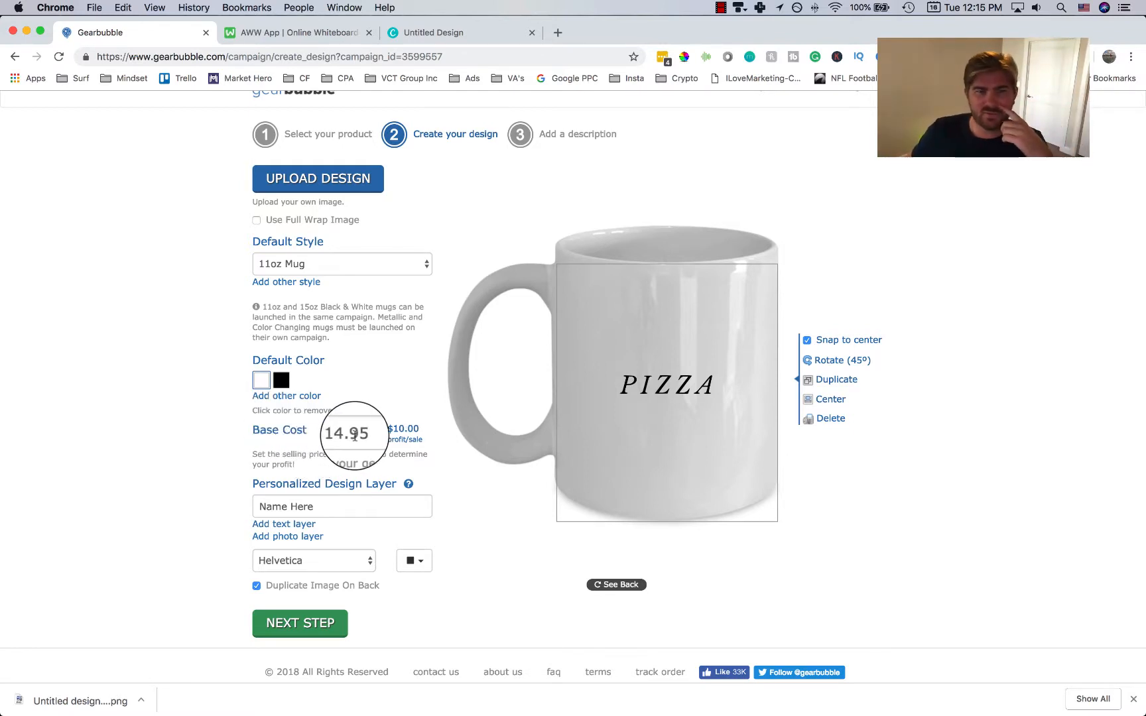
click(305, 627)
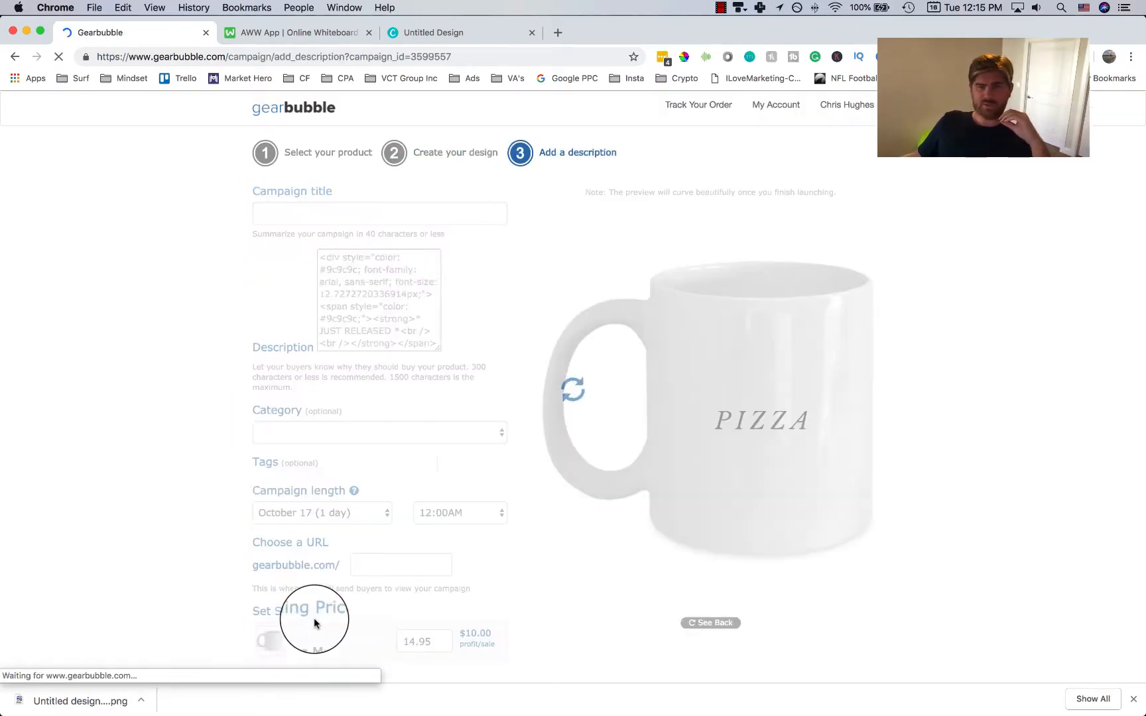
Enter "Pizza Mug" as the campaign title.
click(293, 213)
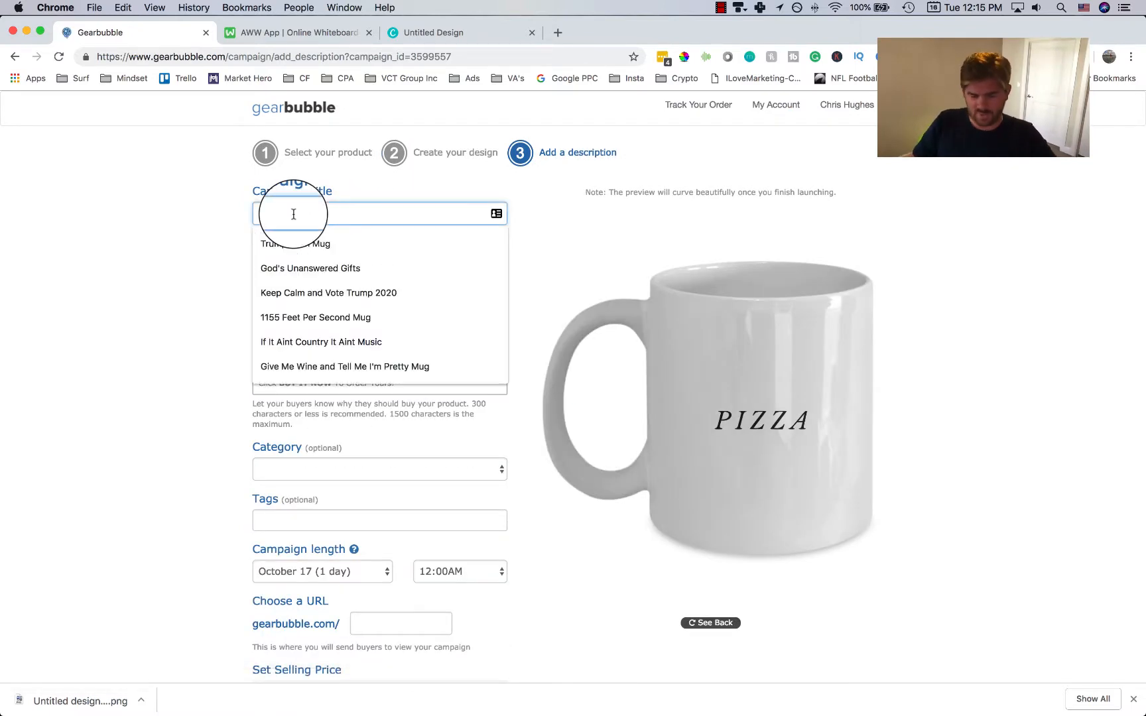
text(Pizza Mug)
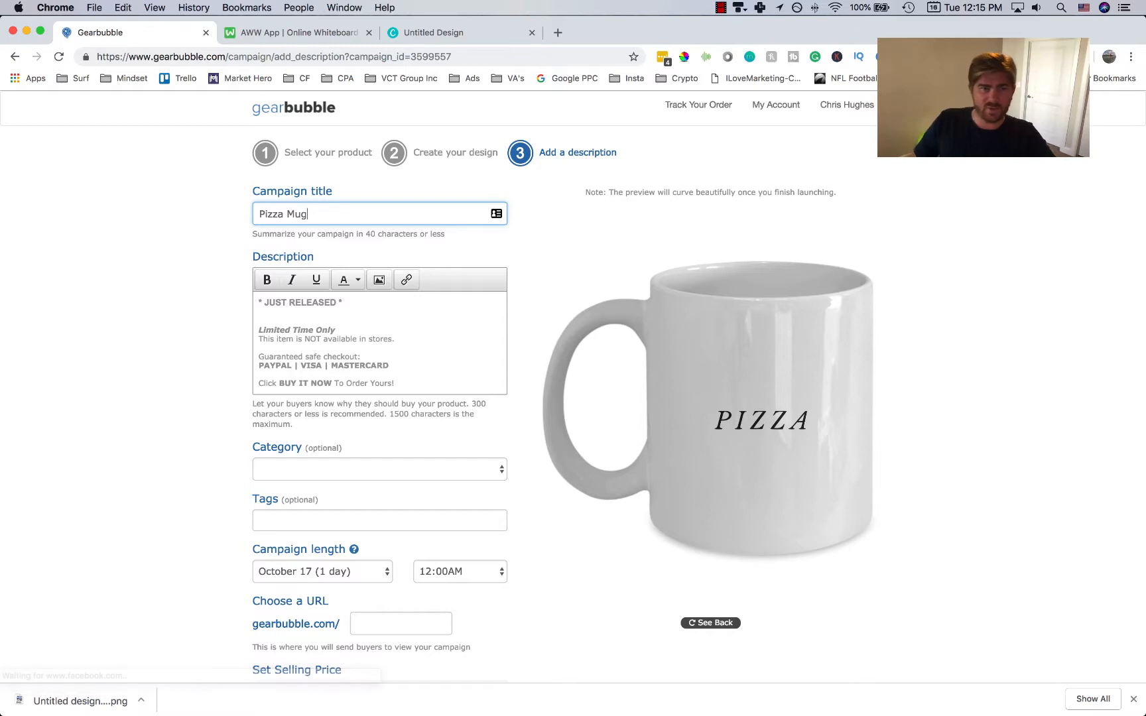
click(172, 370)
Try pizzamug as the campaign URL, and extend it to pizzamug12.
scroll(312, 511, down, 2)
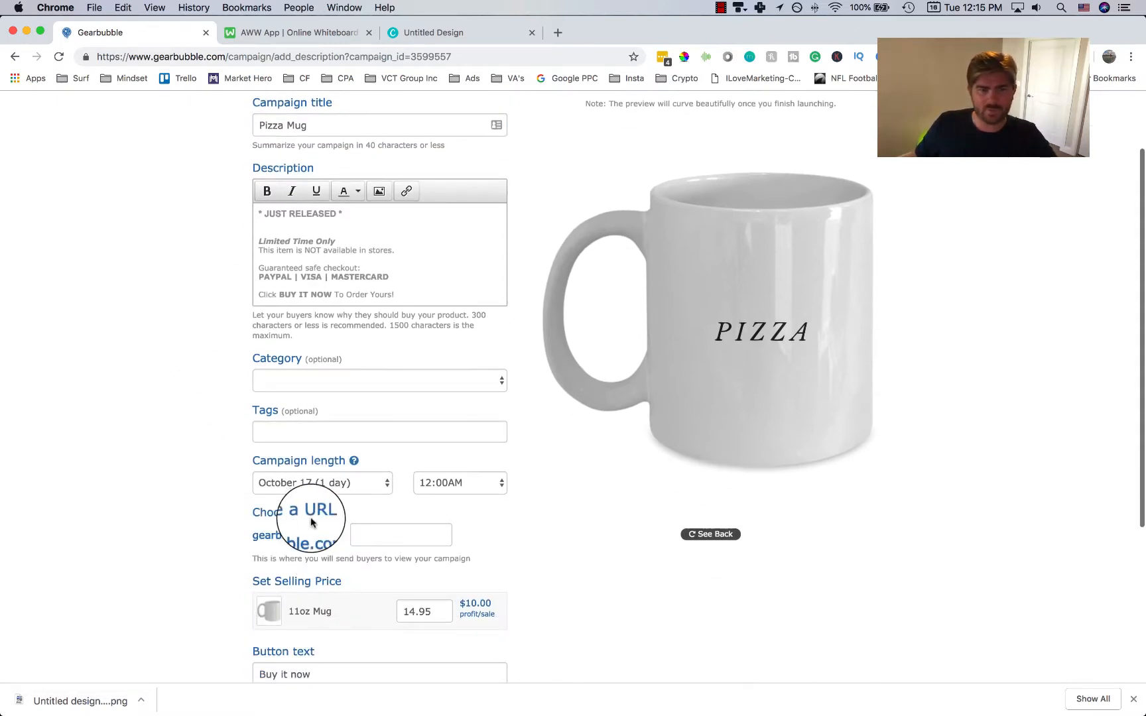
click(384, 535)
text(pzz)
key(BackSpace)
key(BackSpace)
text(i)
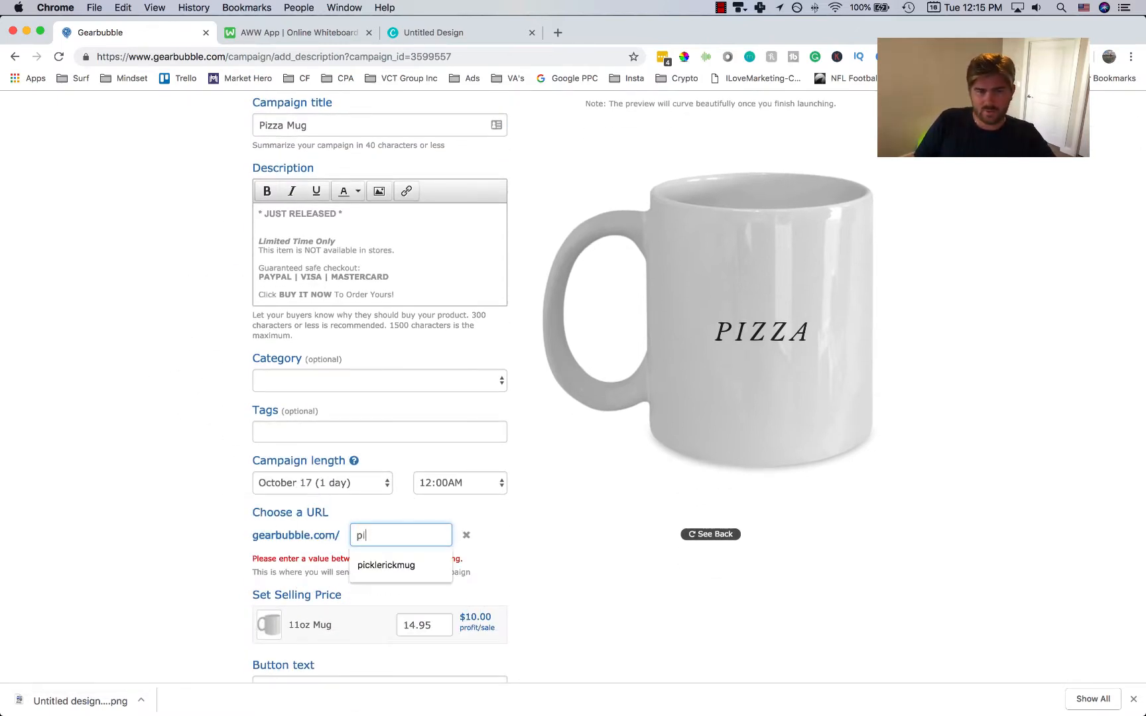
text(zzamug)
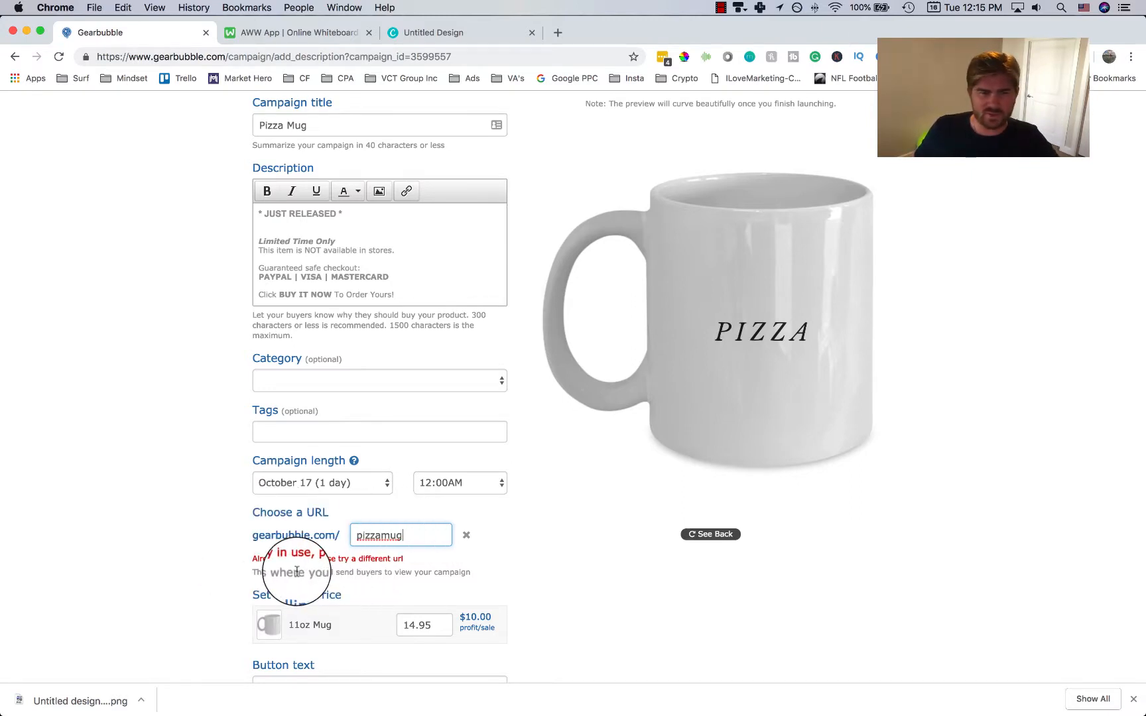
text(12)
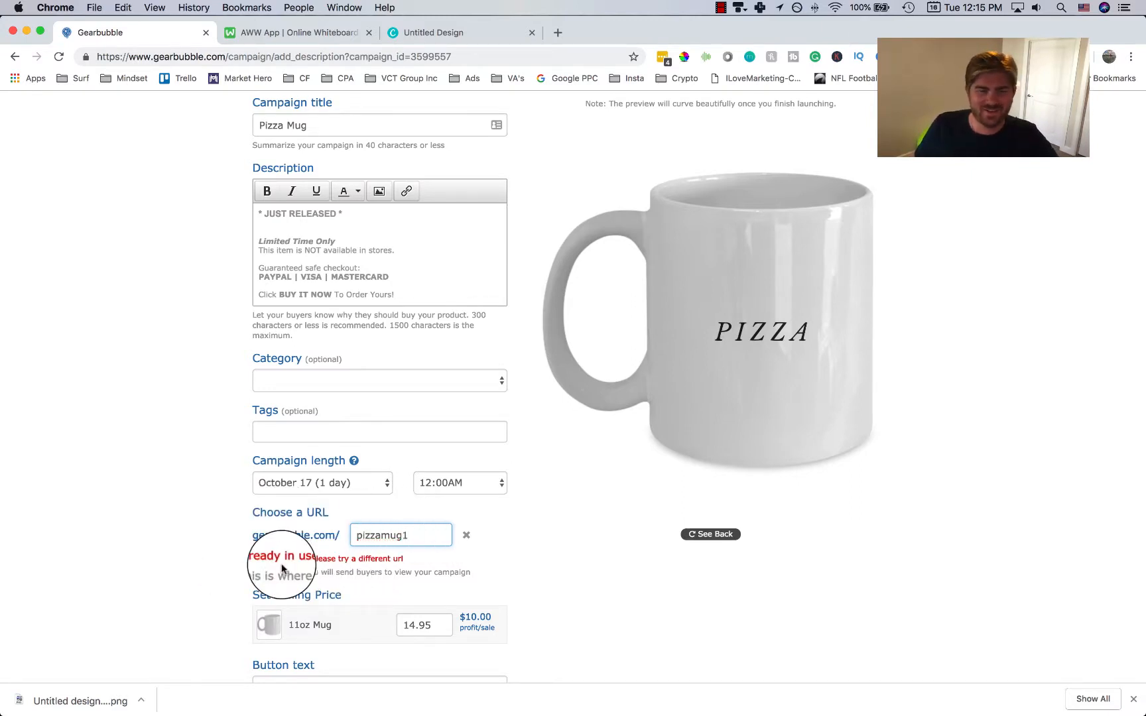
click(199, 522)
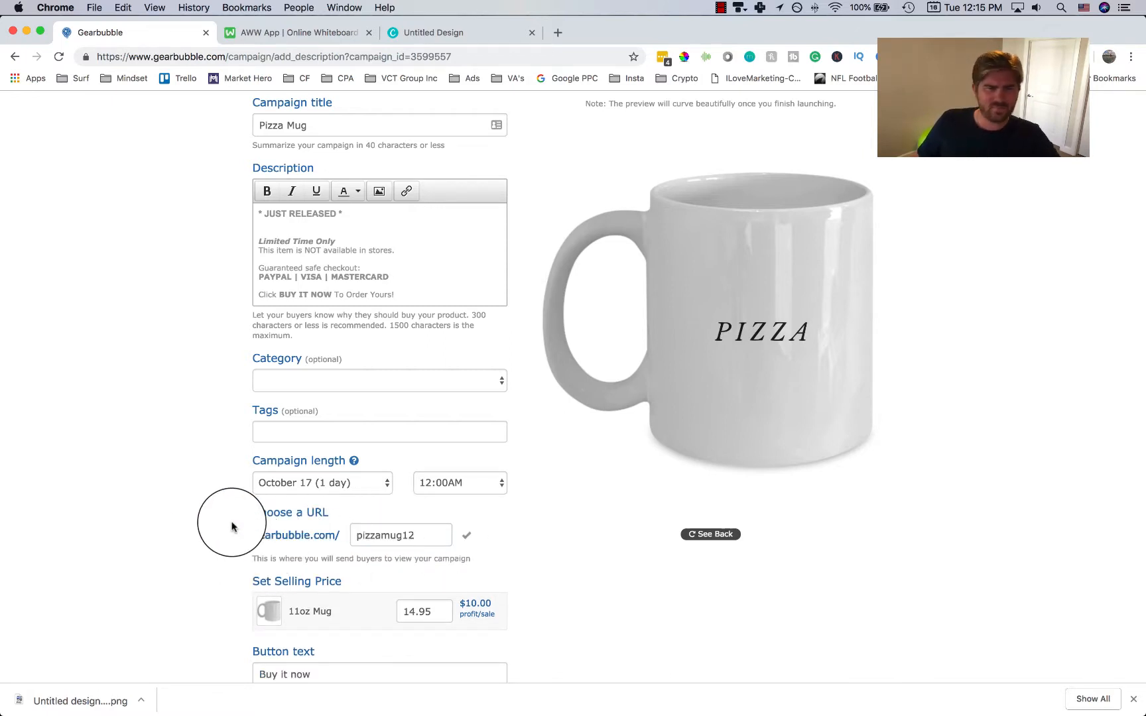
Accept the terms of service for the campaign, keeping the Evergreen option enabled.
scroll(231, 527, down, 5)
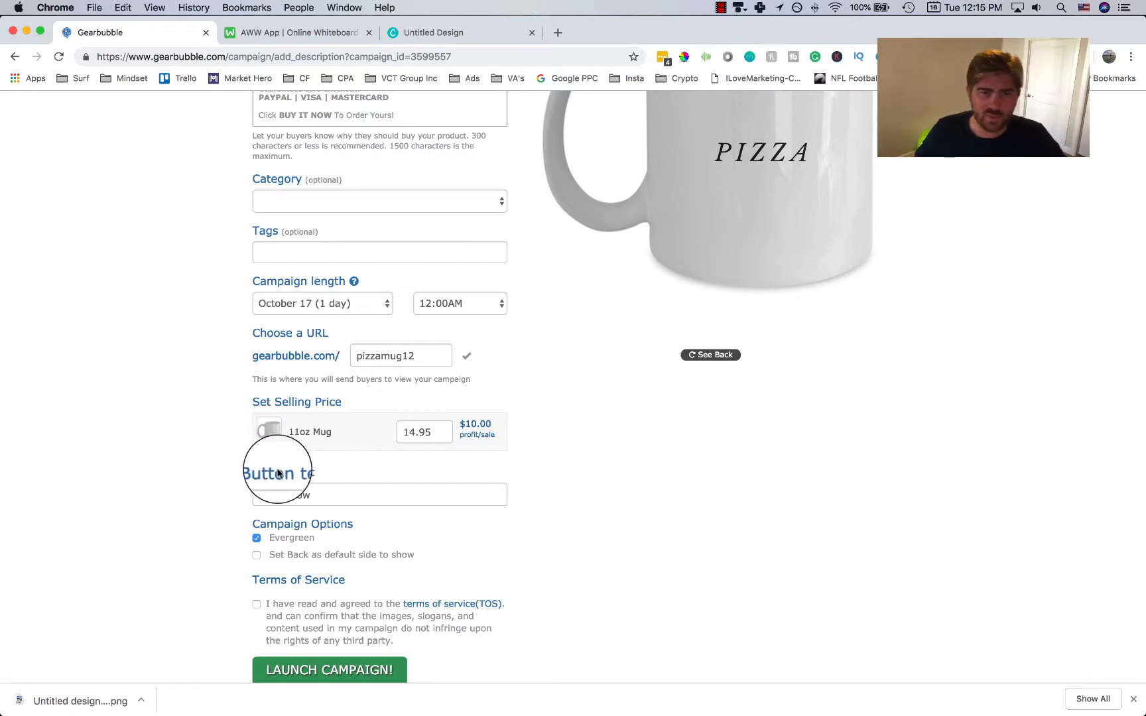
scroll(205, 507, down, 2)
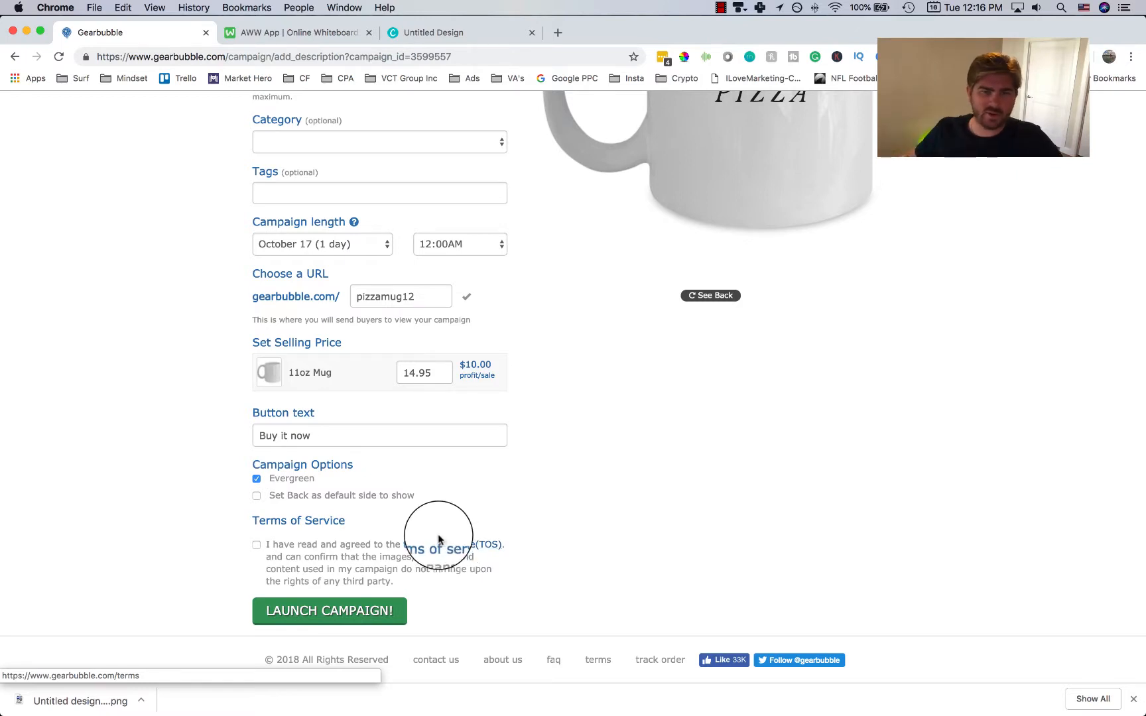
click(256, 544)
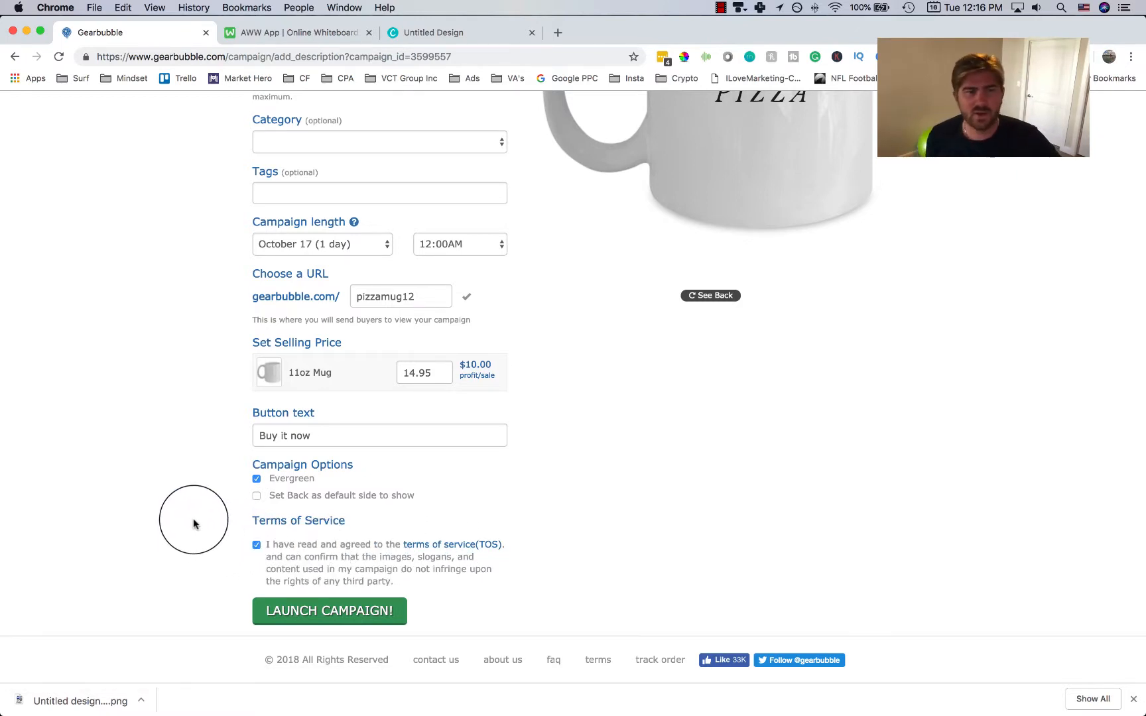
Color the "* JUST RELEASED *" line in the campaign description red.
scroll(325, 583, up, 5)
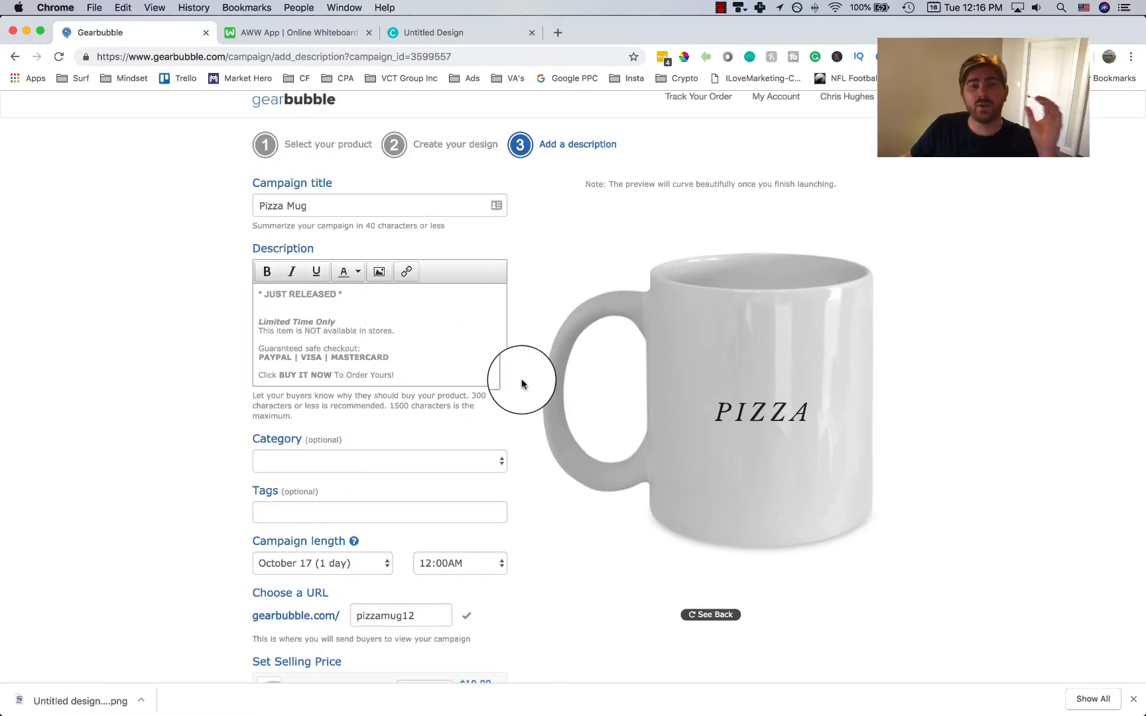
click(446, 355)
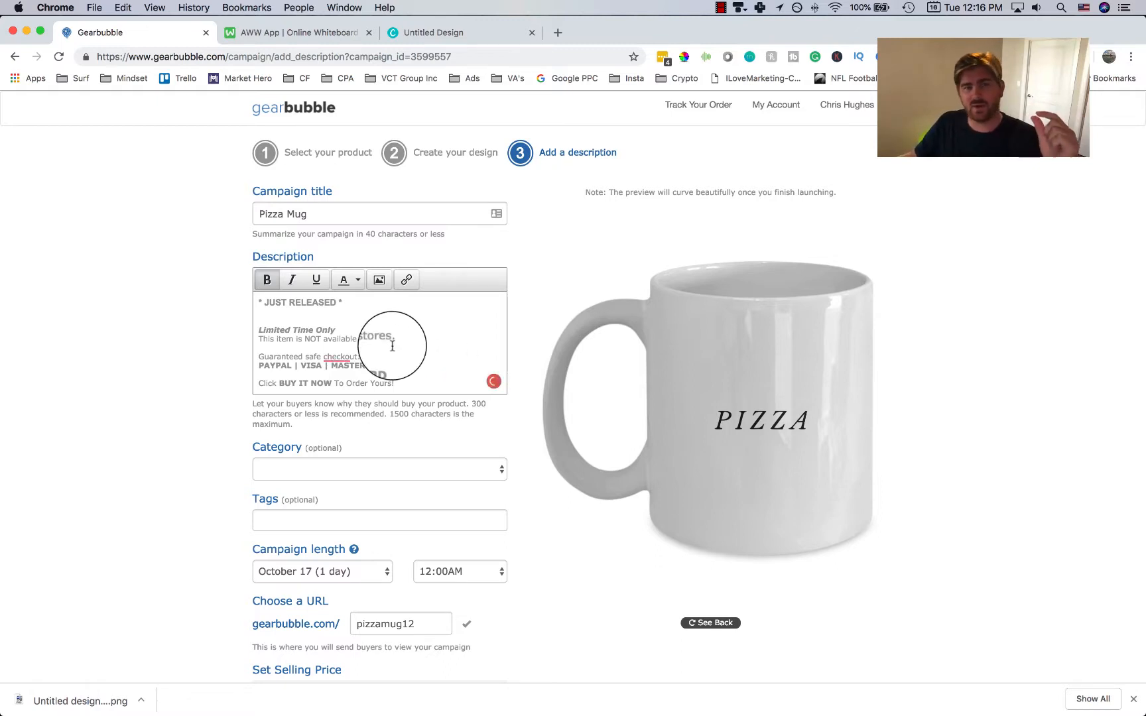
drag(341, 302, 256, 303)
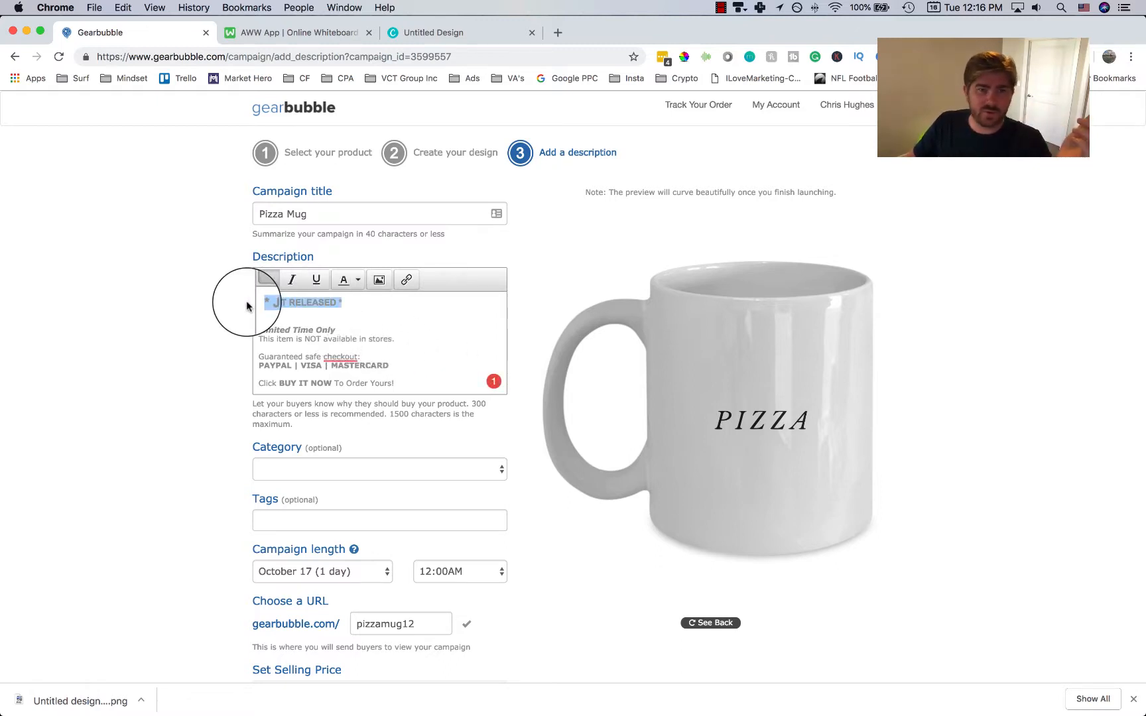
click(358, 280)
click(349, 333)
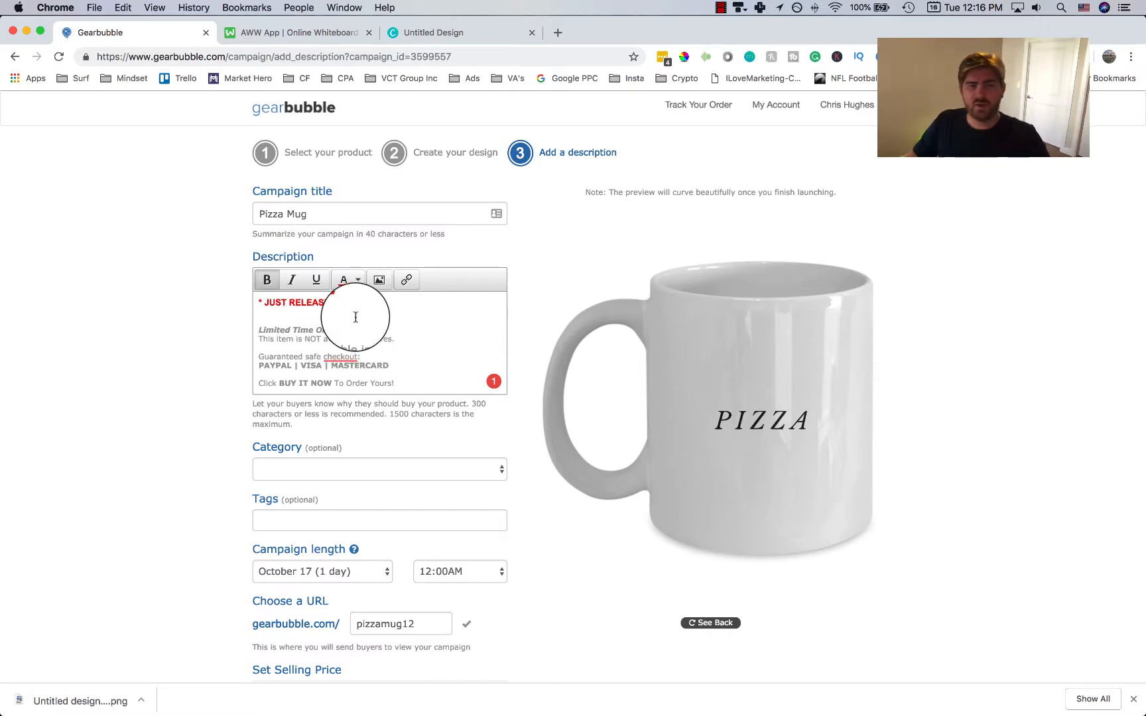
Add the line "Normally This Sells for $19.95" below the JUST RELEASED heading in the description.
click(359, 282)
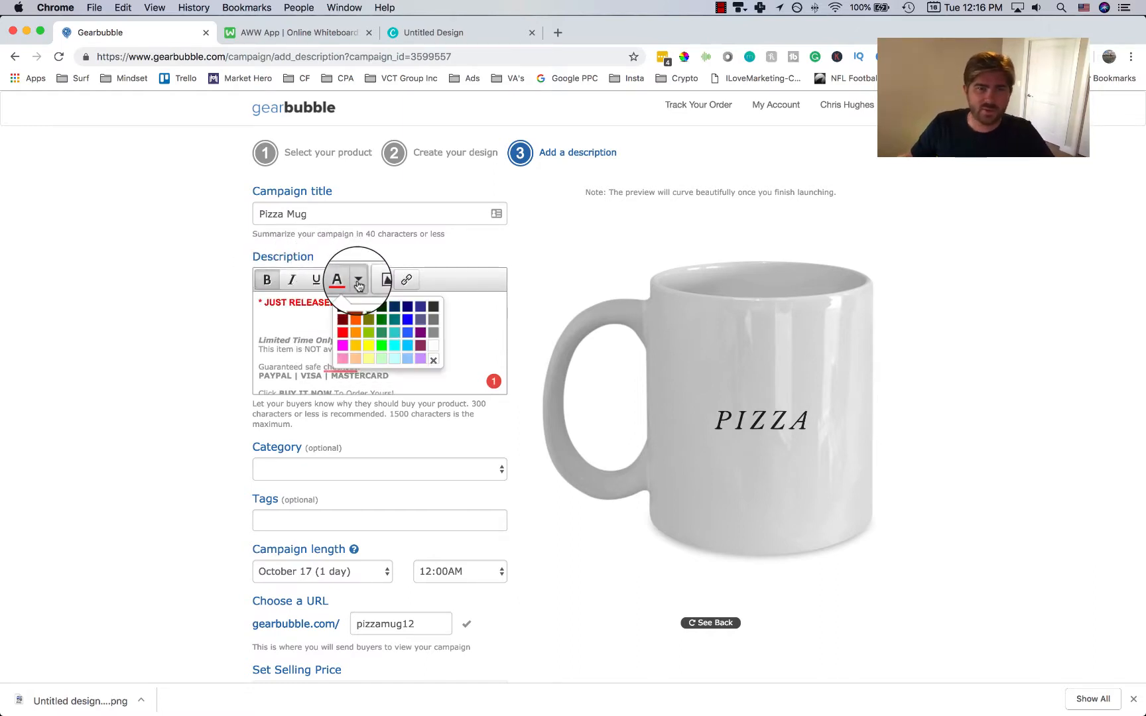
click(287, 318)
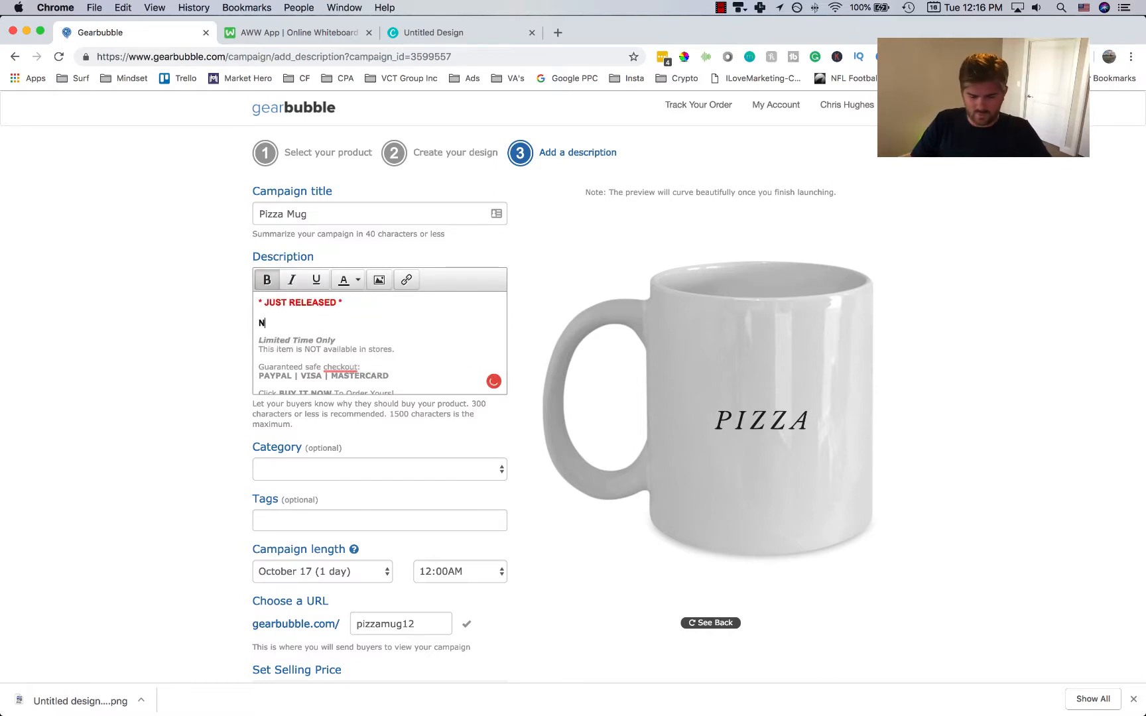
text(Normally This Sells for $19.95)
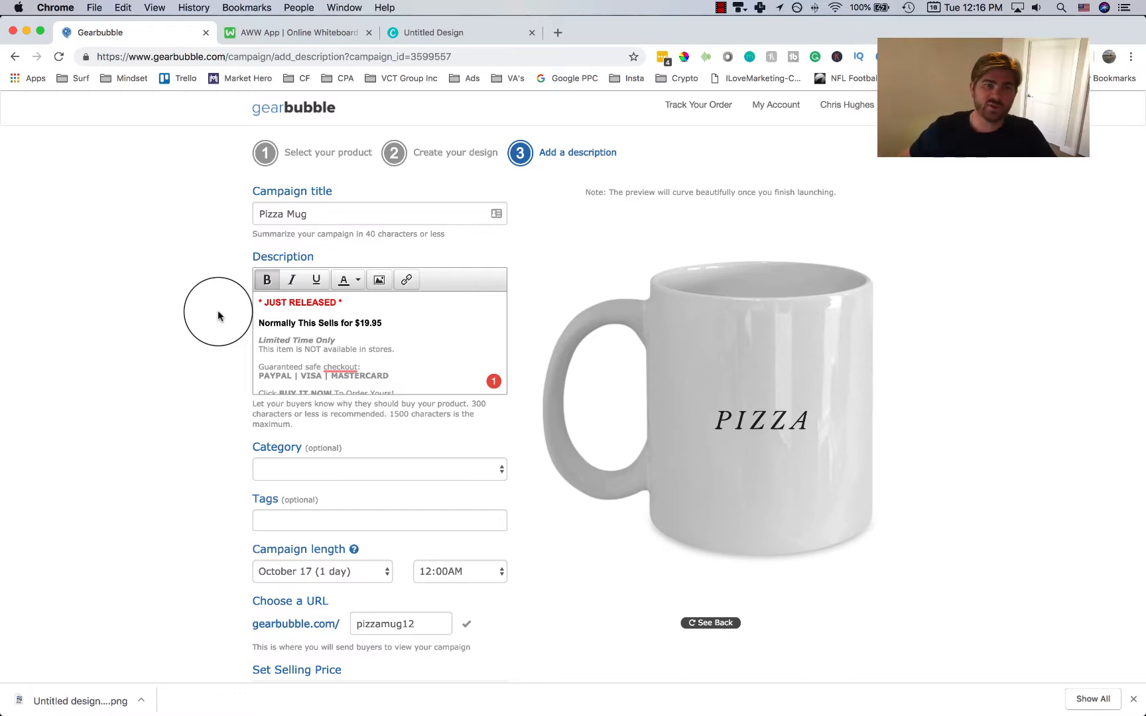
Delete the "Normally This Sells for $19.95" line and its empty line from the description.
drag(384, 324, 252, 325)
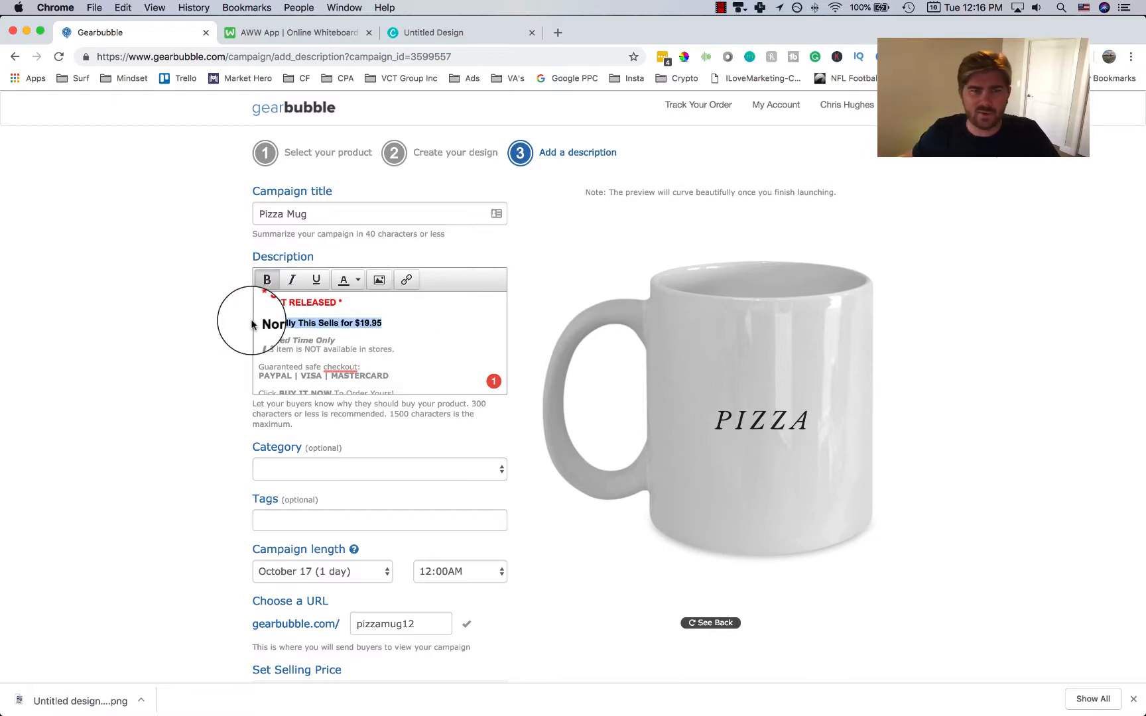
key(BackSpace)
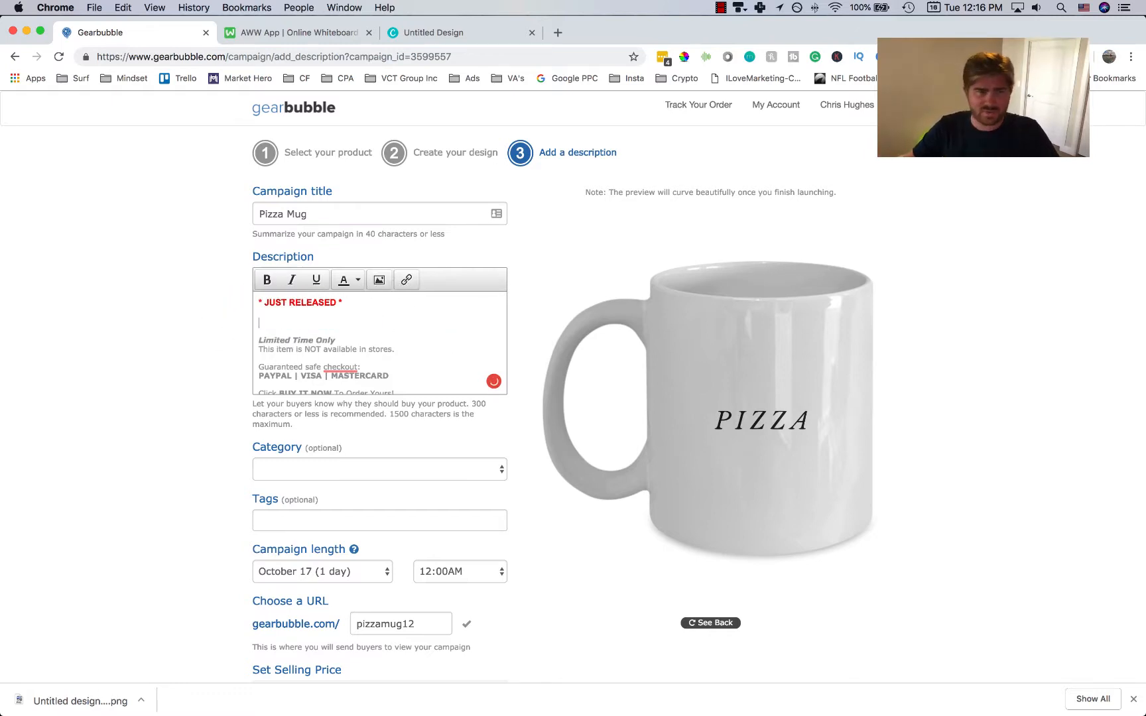
key(BackSpace)
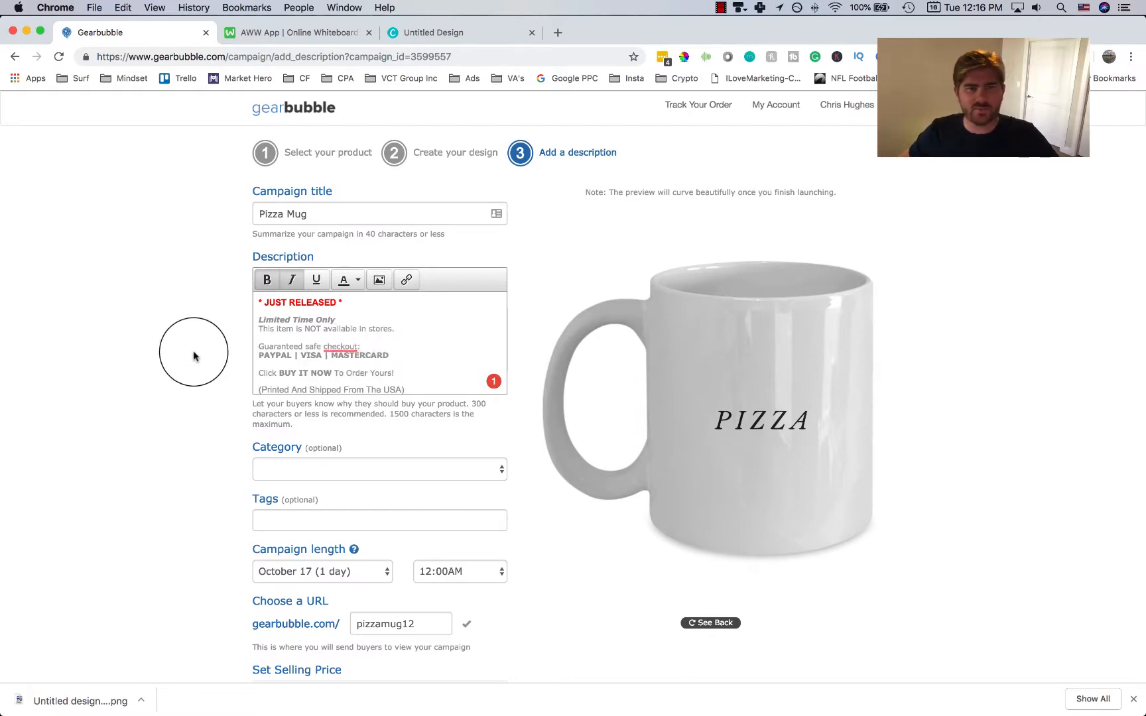
Launch the Pizza Mug campaign.
scroll(343, 335, down, 1)
scroll(364, 538, down, 10)
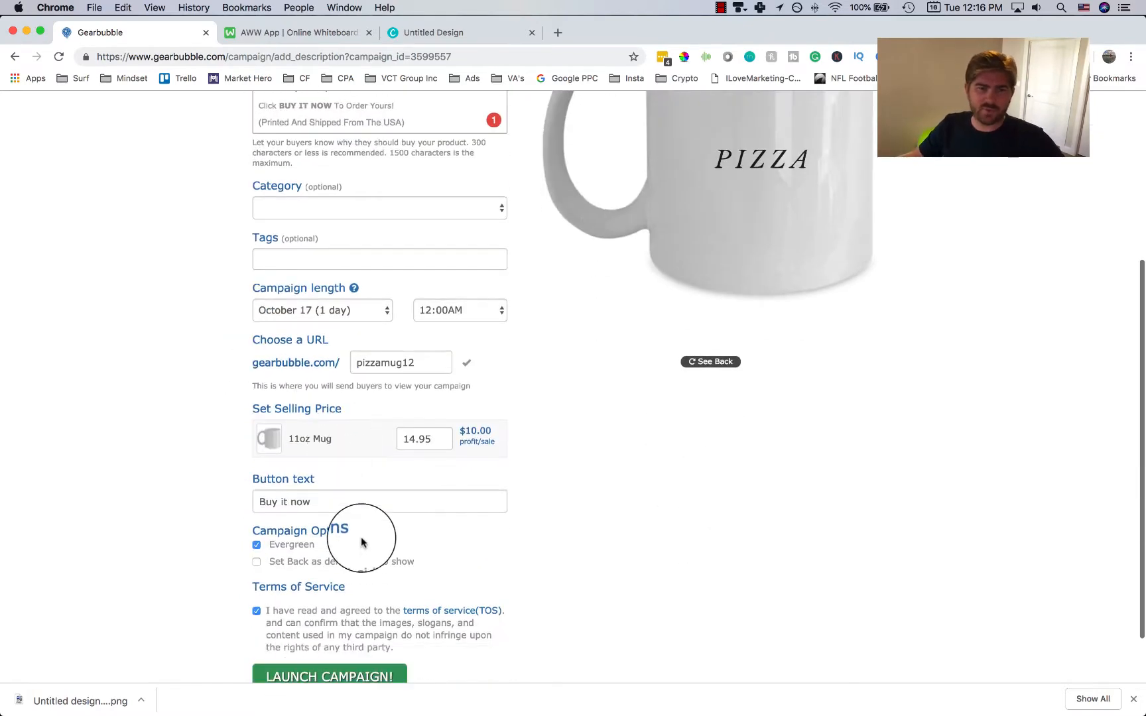
click(357, 611)
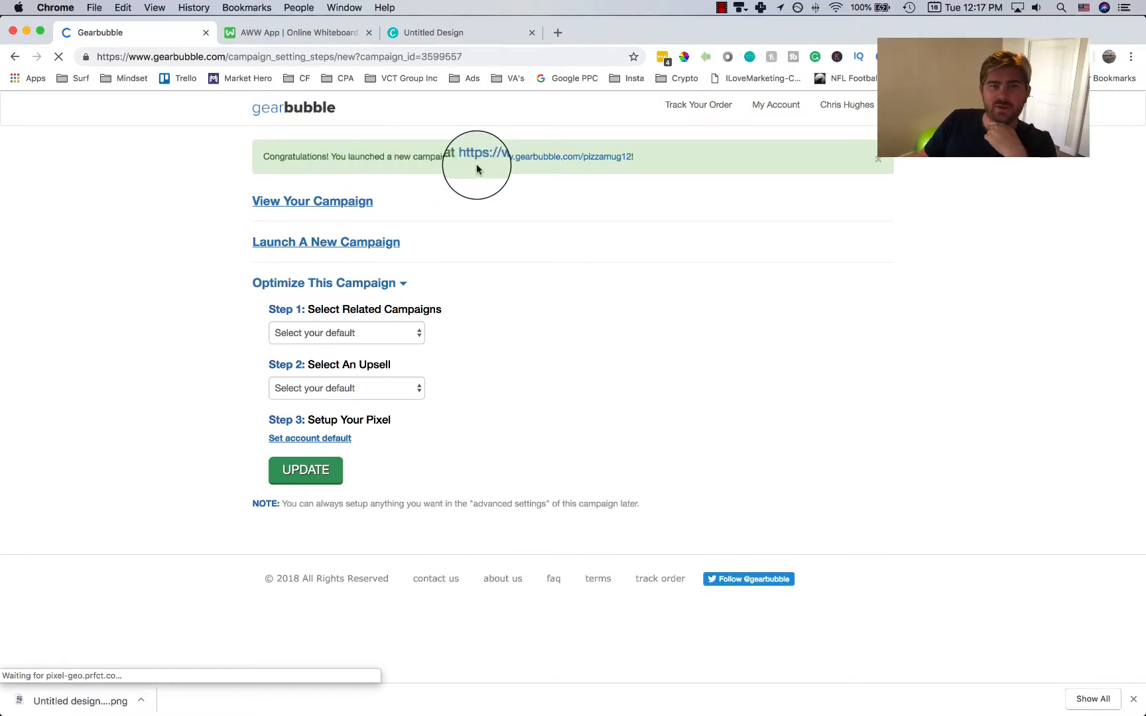
Open the newly launched Pizza Mug campaign's sales page in a new tab and review it.
right_click(271, 207)
click(325, 214)
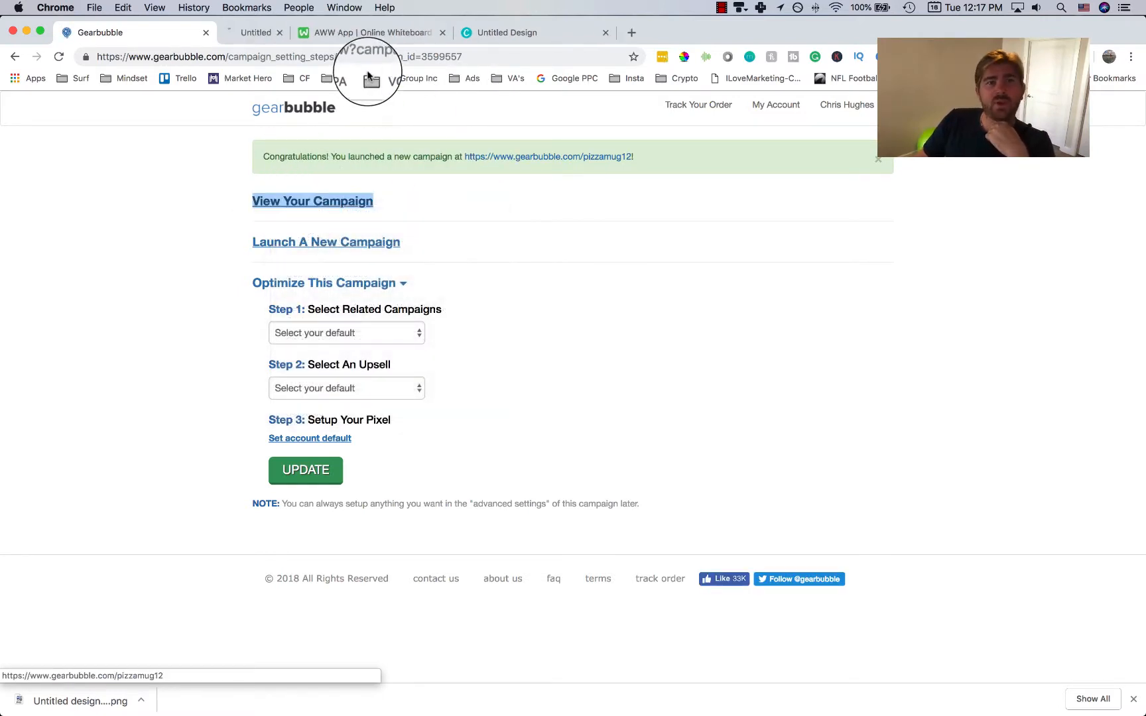
click(316, 33)
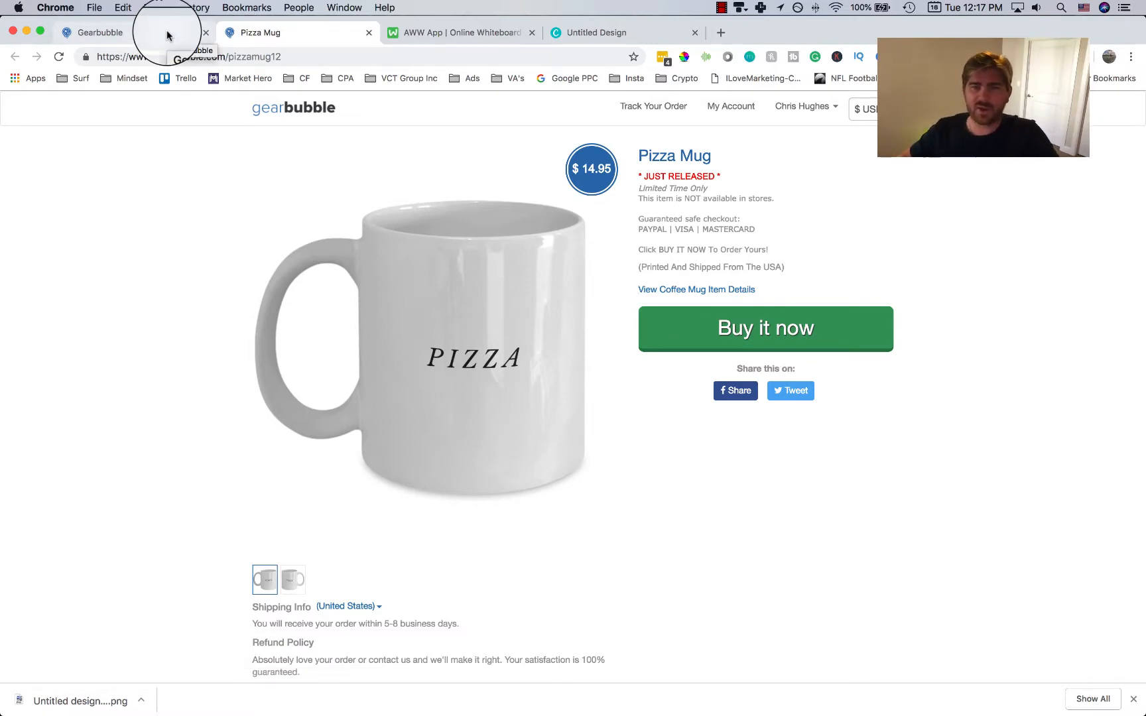
scroll(891, 153, down, 1)
scroll(929, 212, up, 1)
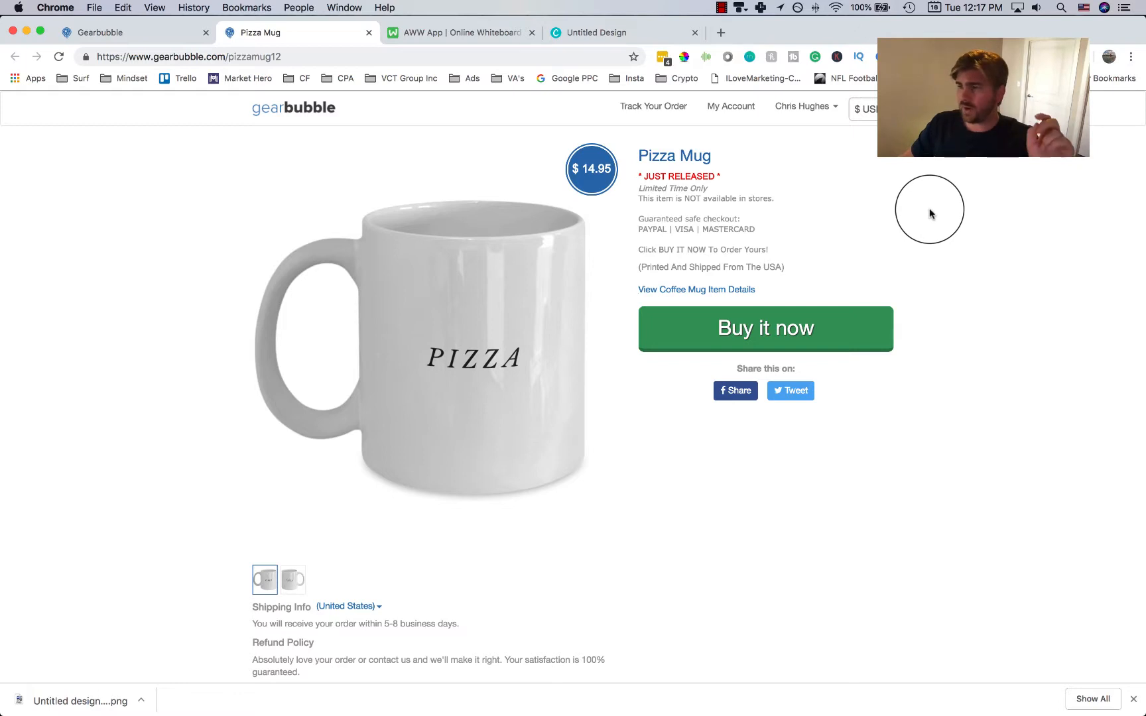
Append the tracking parameter "?tid=35to45male_PizzaInterest" to the Pizza Mug page address.
double_click(333, 56)
click(333, 56)
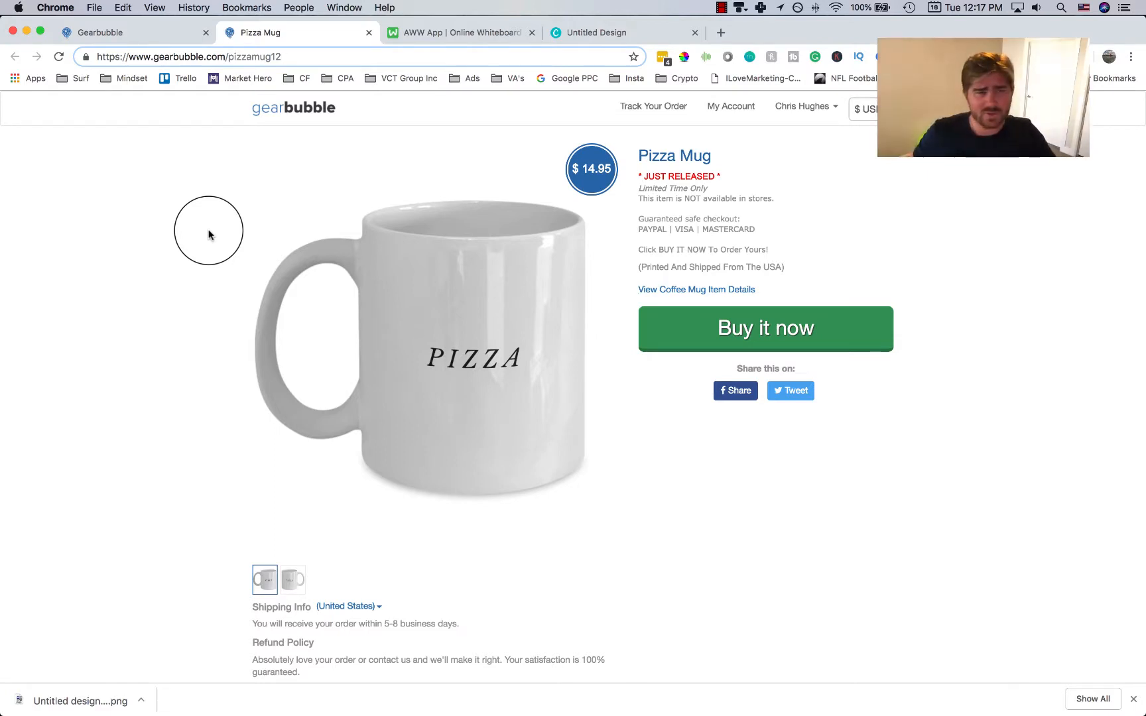
text(?)
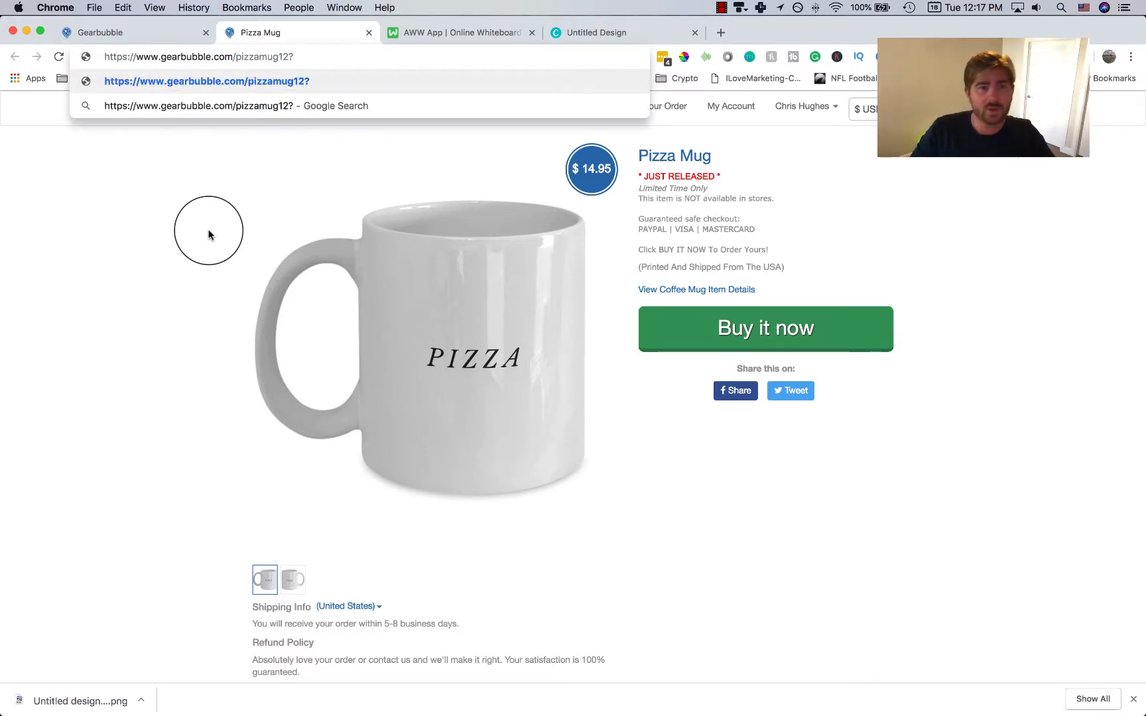
text(tid=)
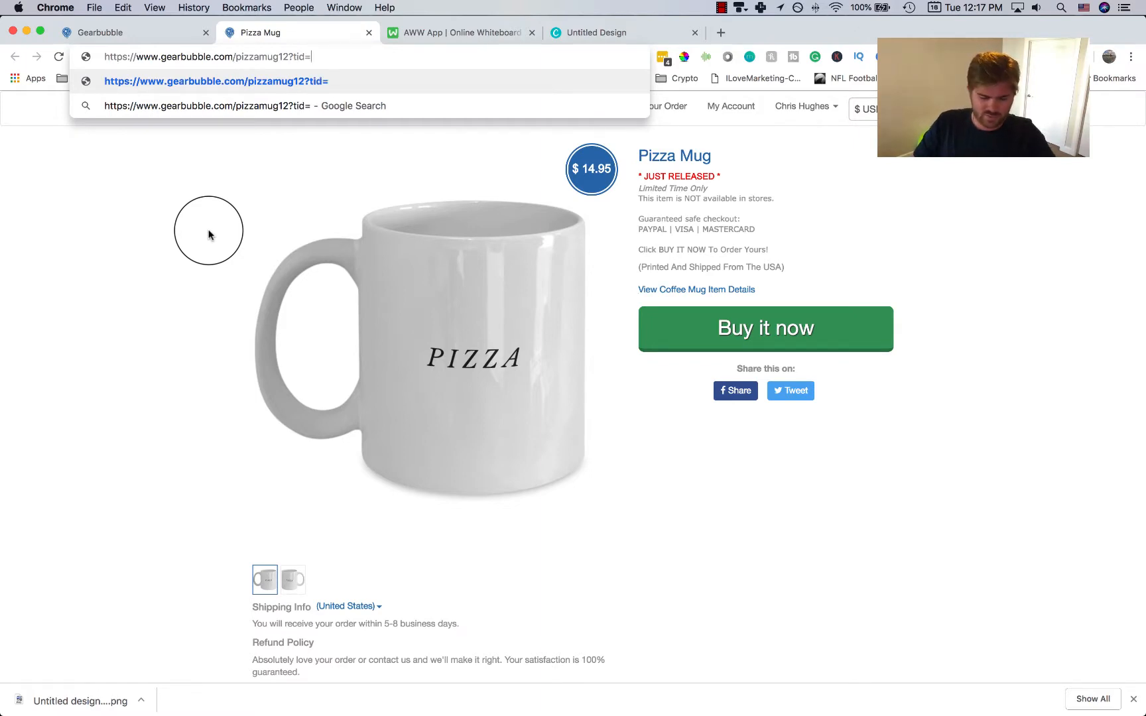
text(35)
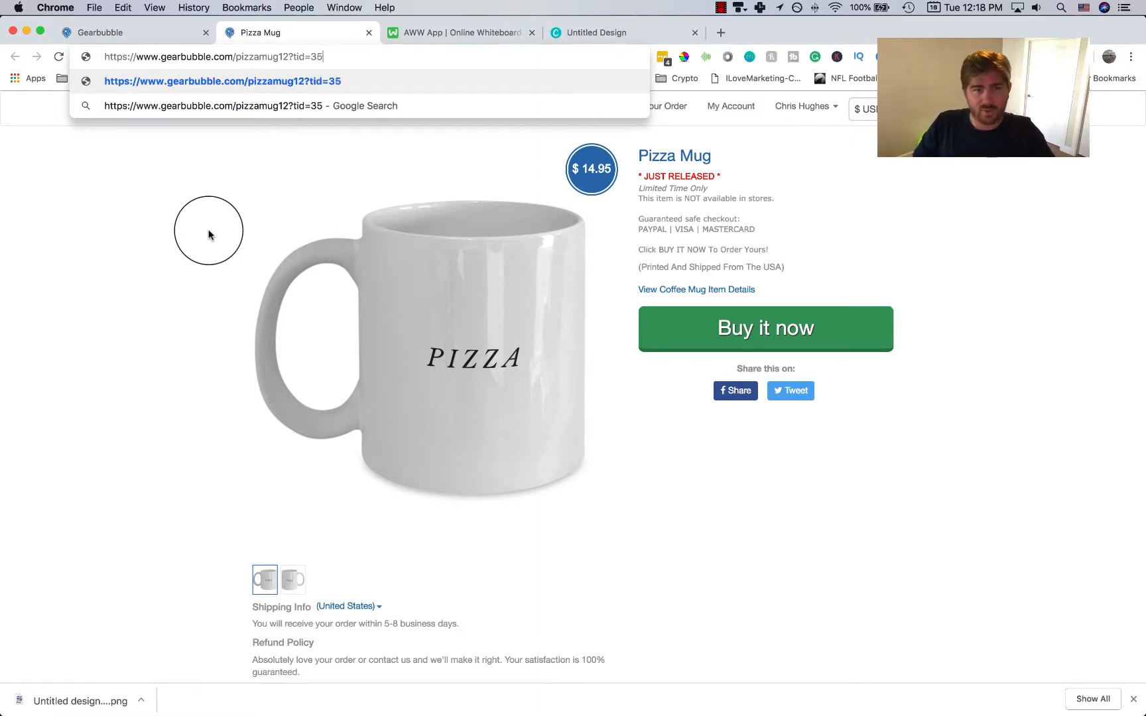
text(to45male)
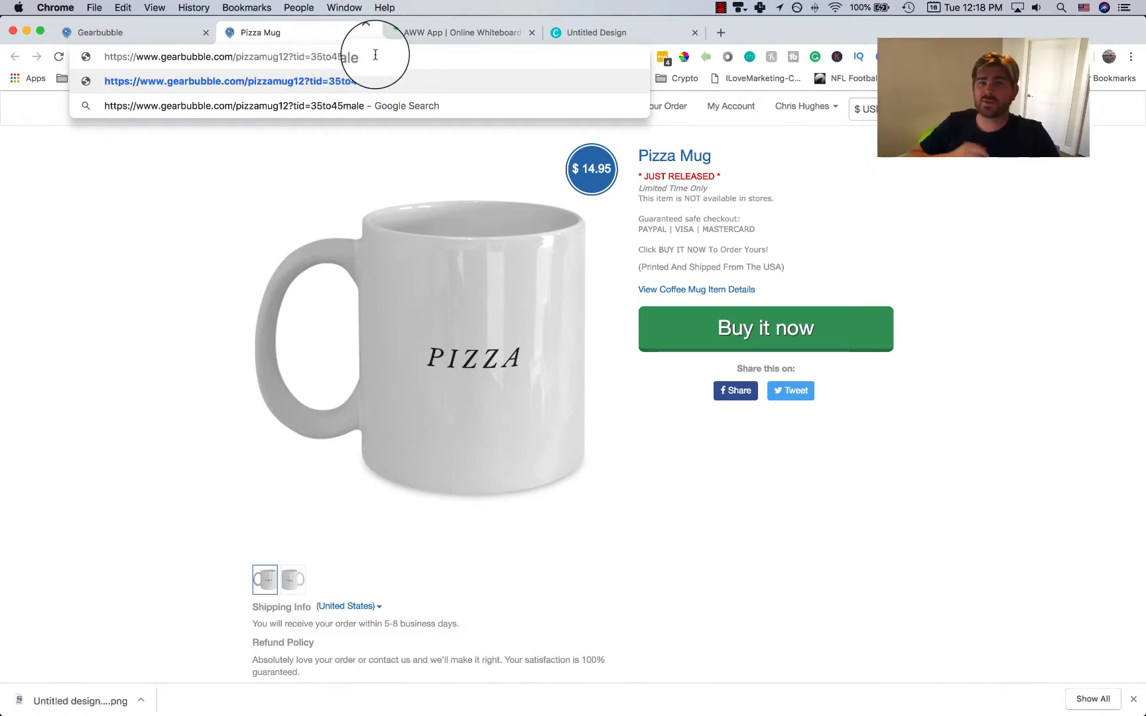
text(_Pizza)
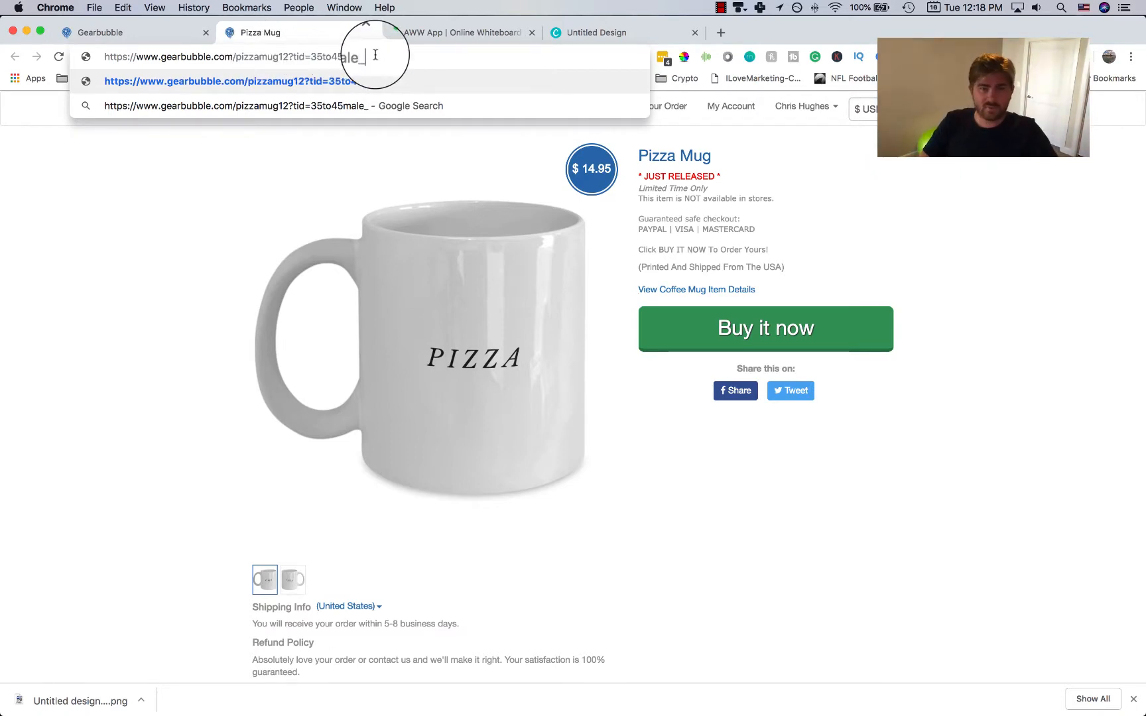
text(Interest)
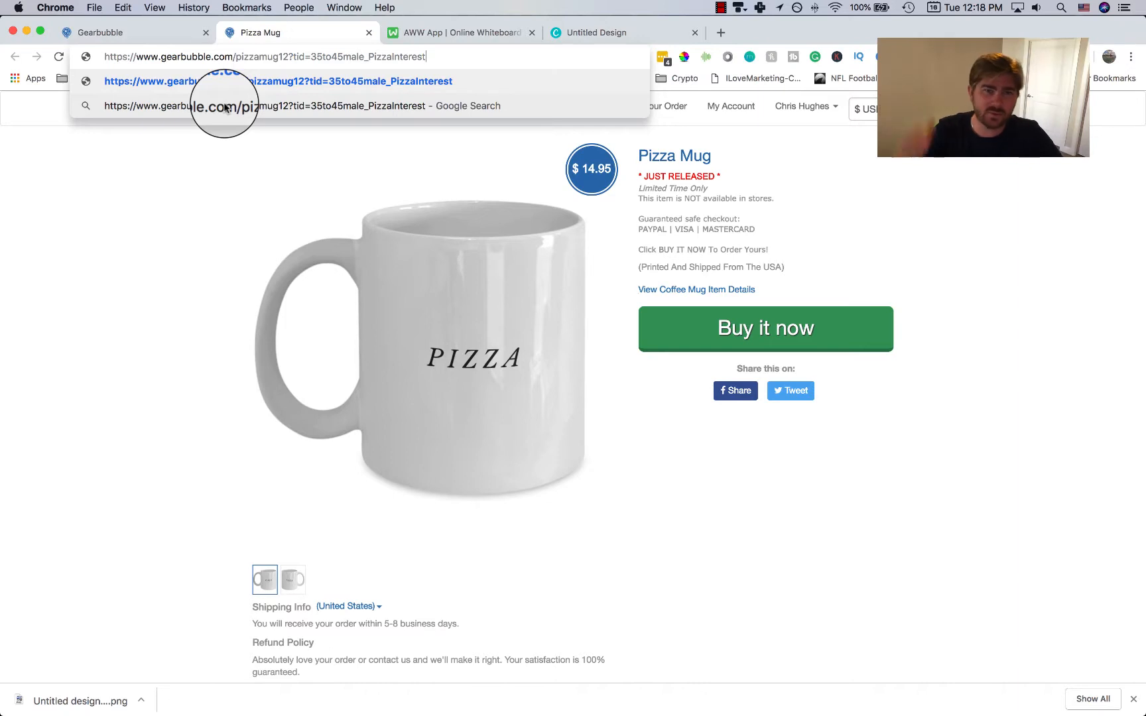
Replace the tracking value in the address with "opentestppe" and after that with "PIZZAISAWESOME".
drag(311, 56, 503, 68)
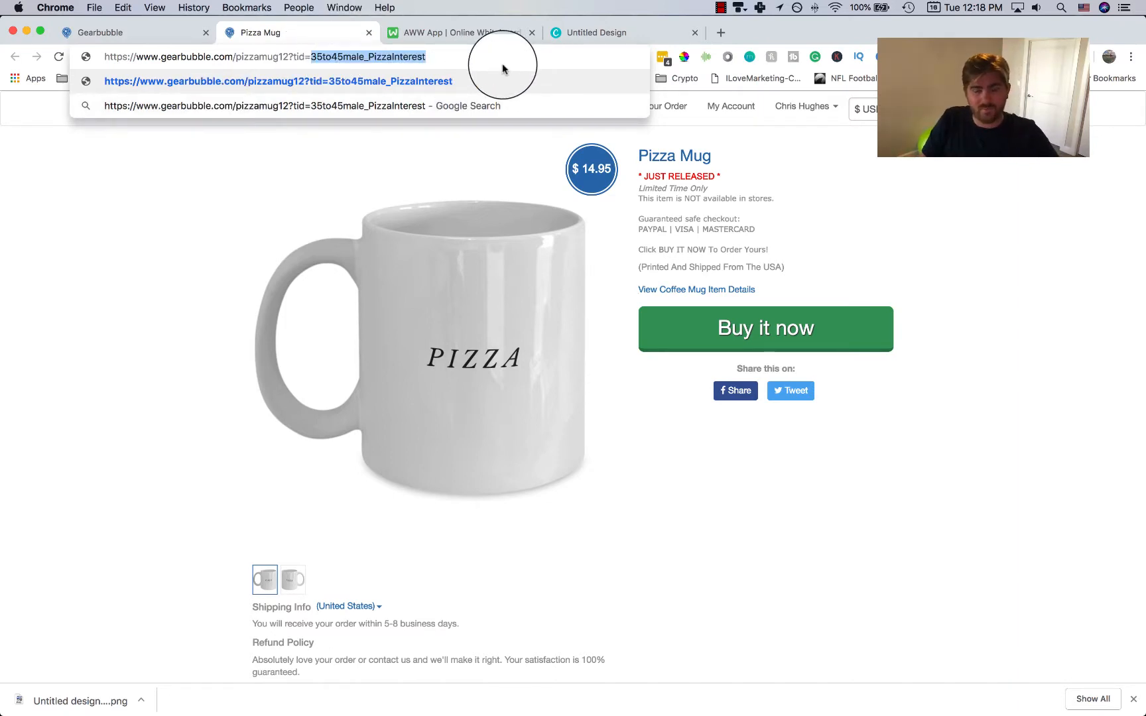
text(opentestppe)
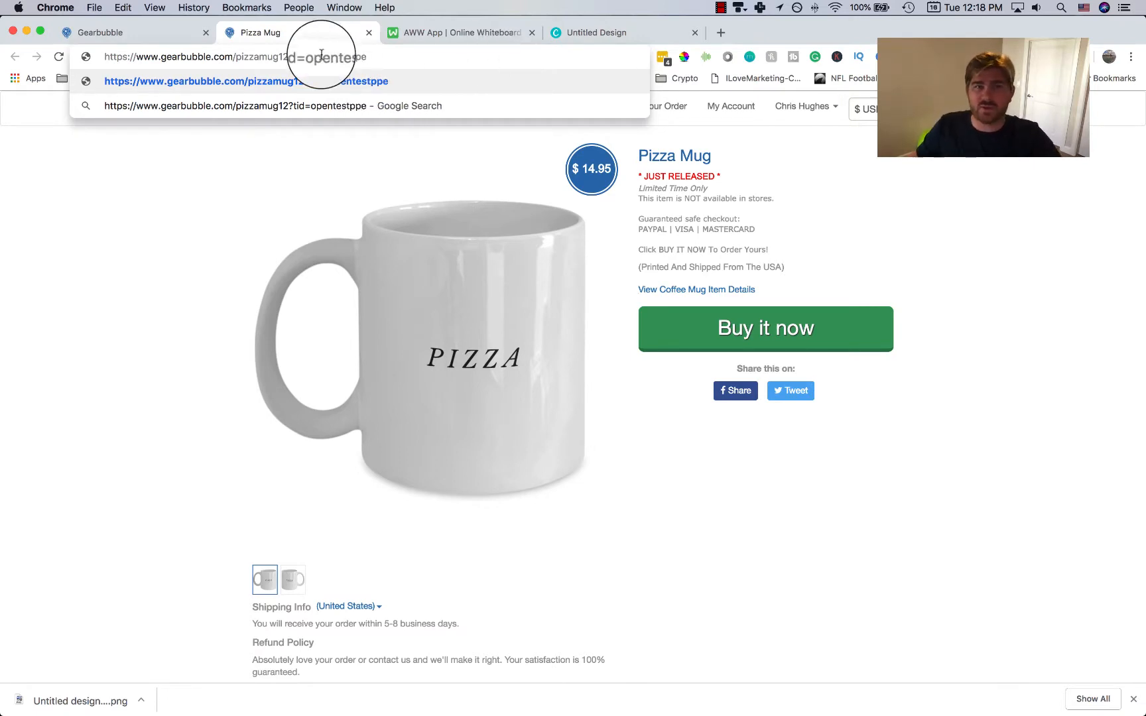
drag(311, 57, 377, 57)
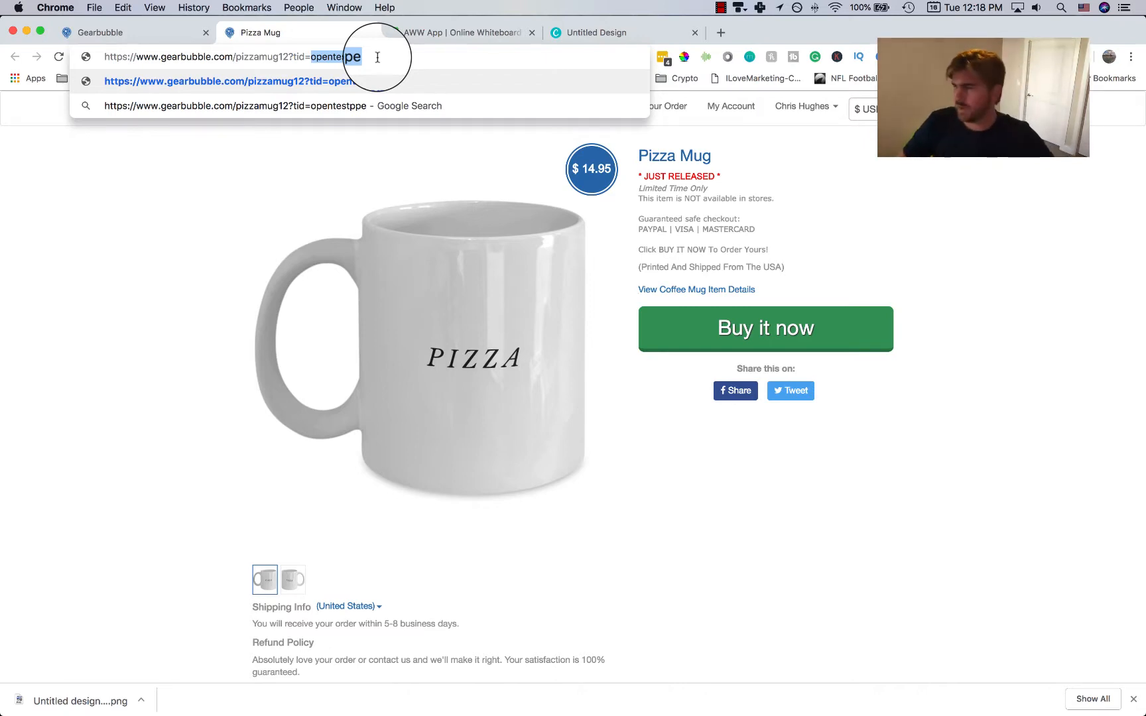
key(BackSpace)
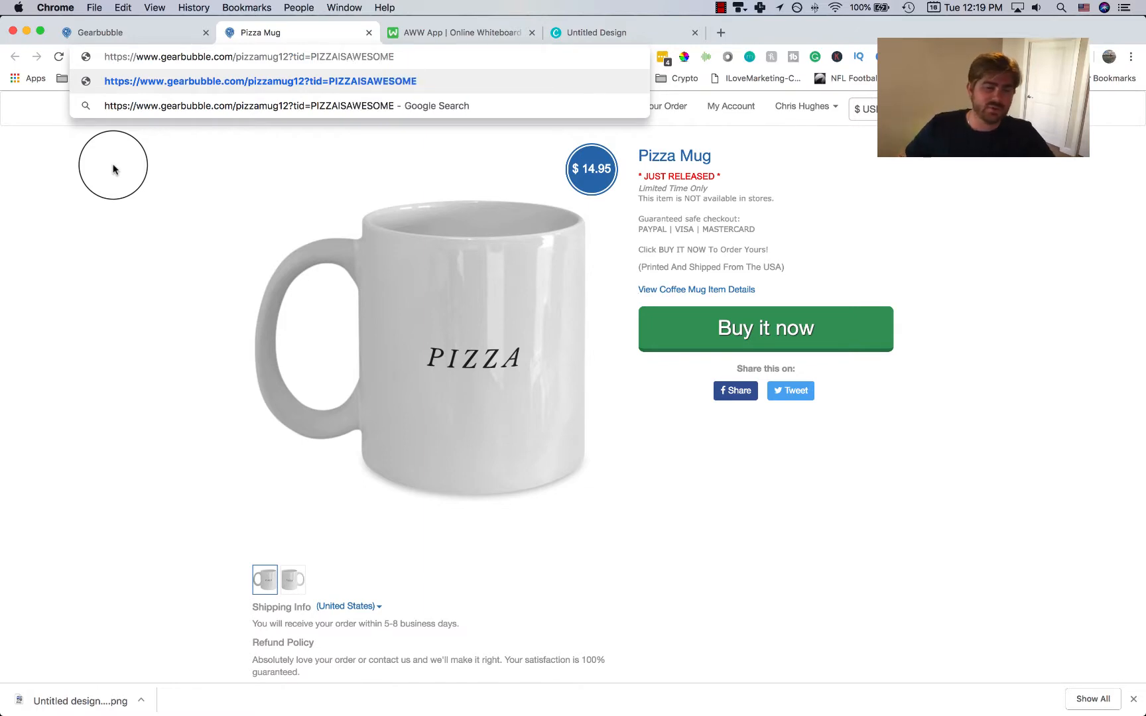
click(104, 183)
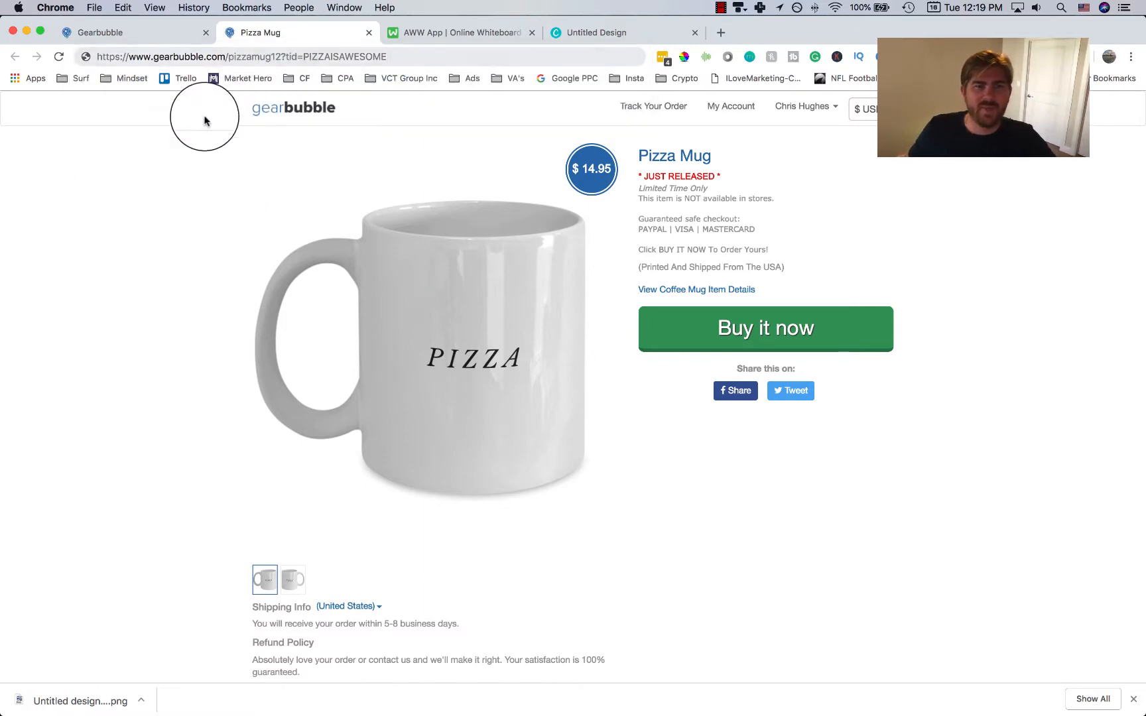
Go to the Gearbubble campaign dashboard and open the Pizza Mug page from there in a new tab.
click(313, 118)
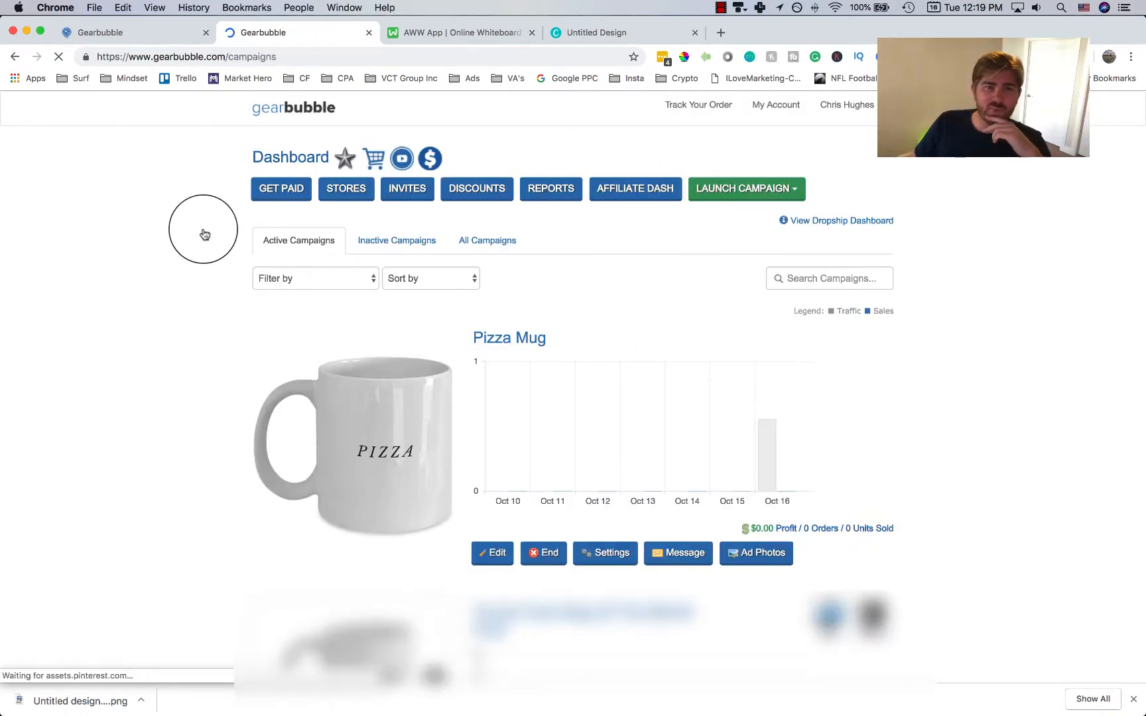
right_click(511, 339)
click(547, 345)
click(414, 33)
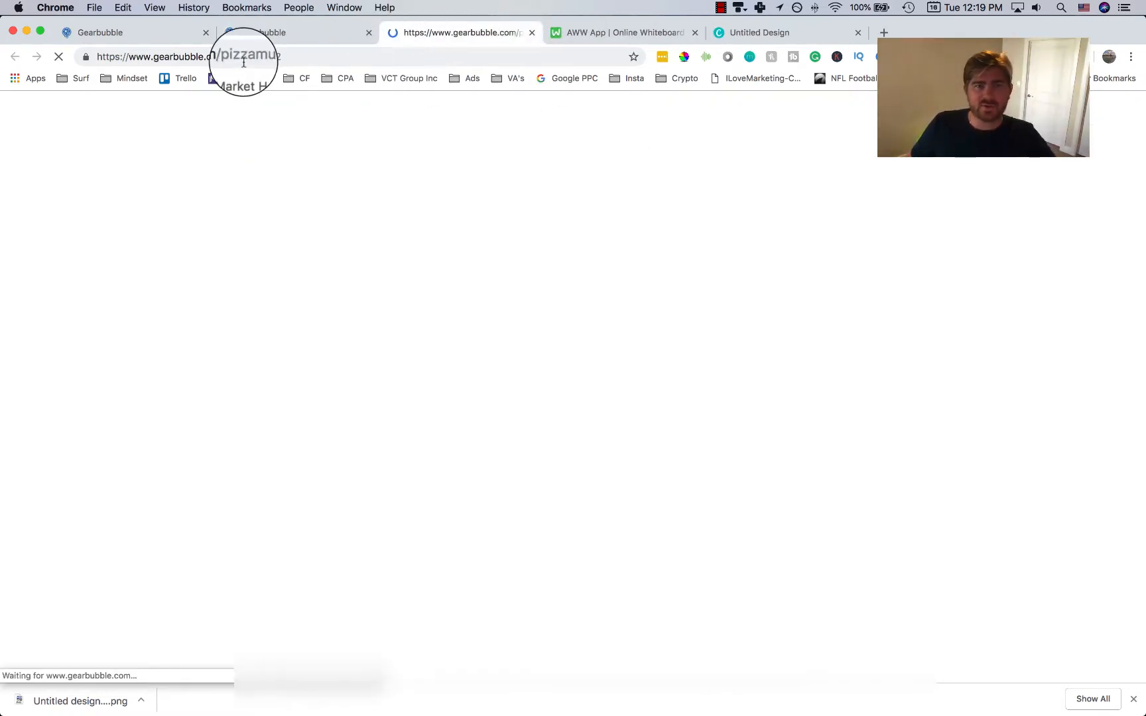
Load the Pizza Mug page with "?tid=TestingForVideo" appended to its address.
click(323, 57)
double_click(324, 57)
text(?ti)
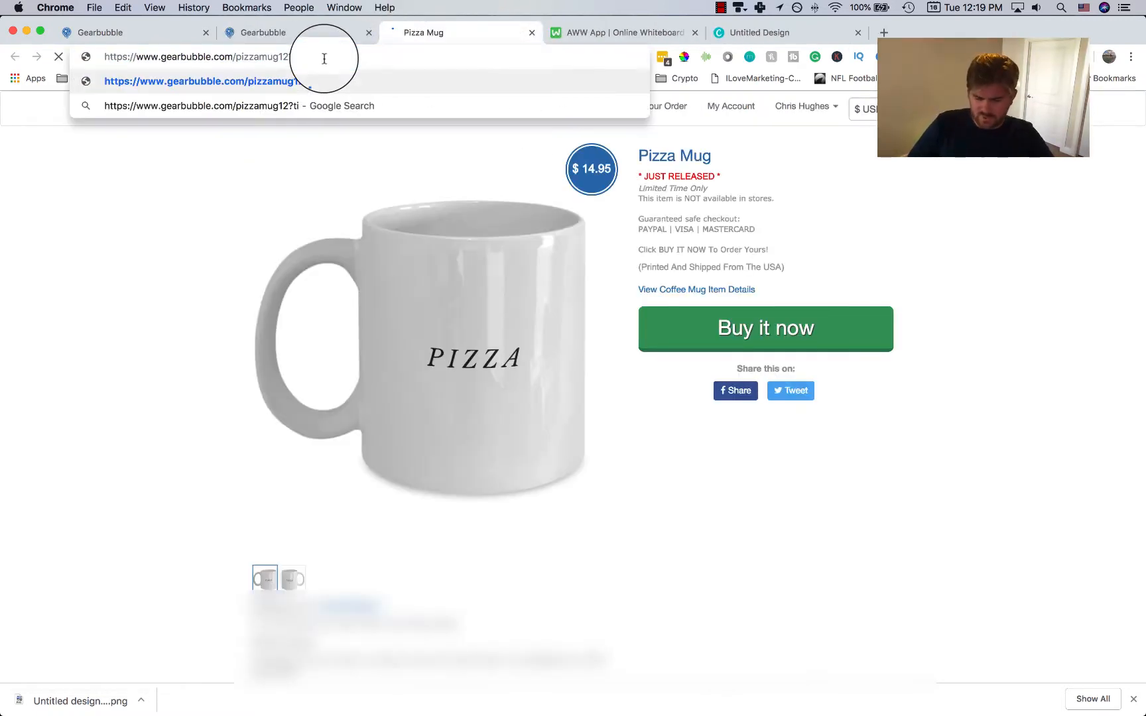
text(d=TestingForVideo)
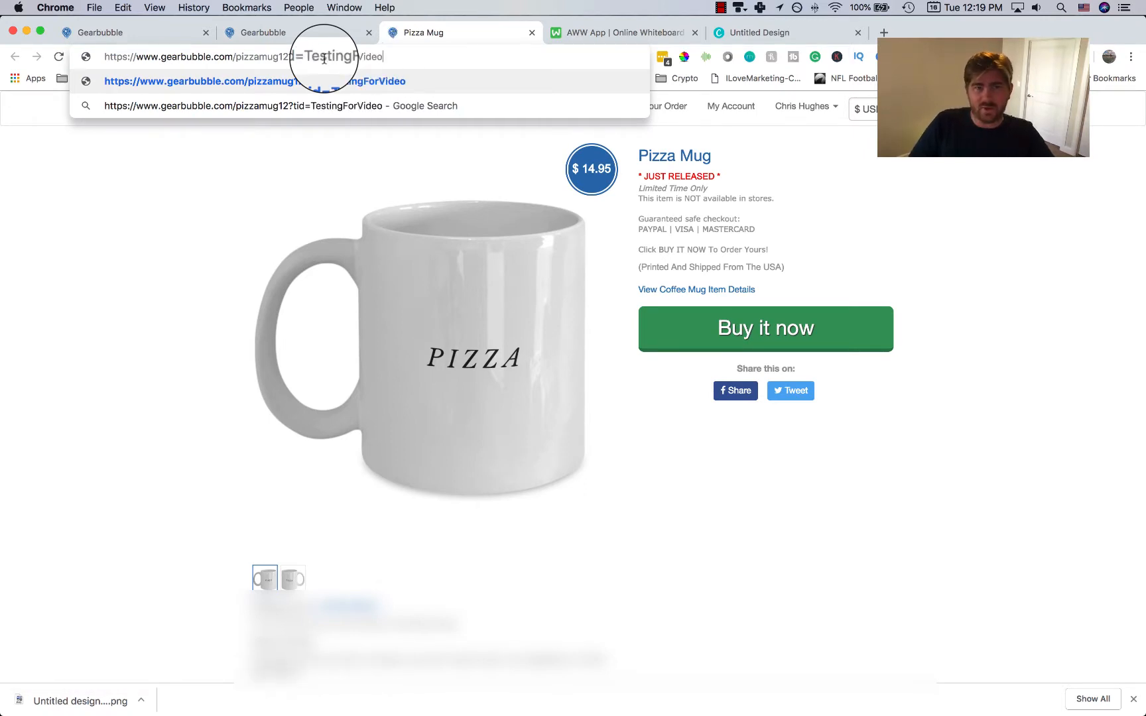
key(Return)
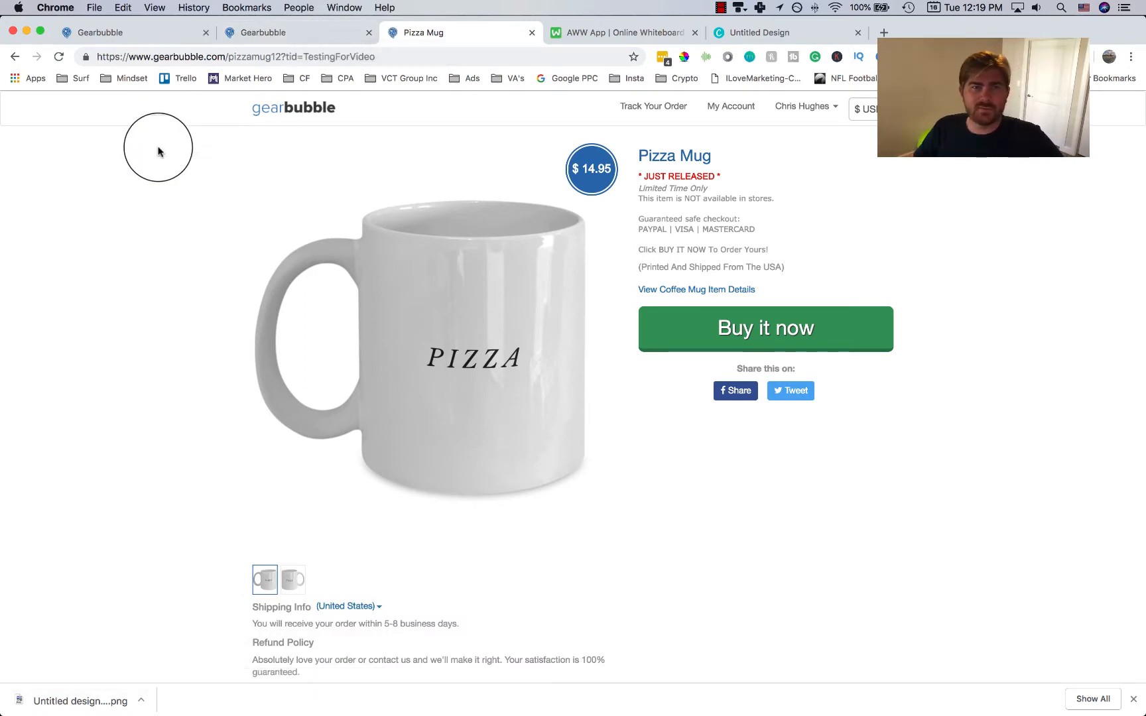
Refresh the campaign dashboard to check the Pizza Mug's traffic chart.
click(262, 33)
click(59, 59)
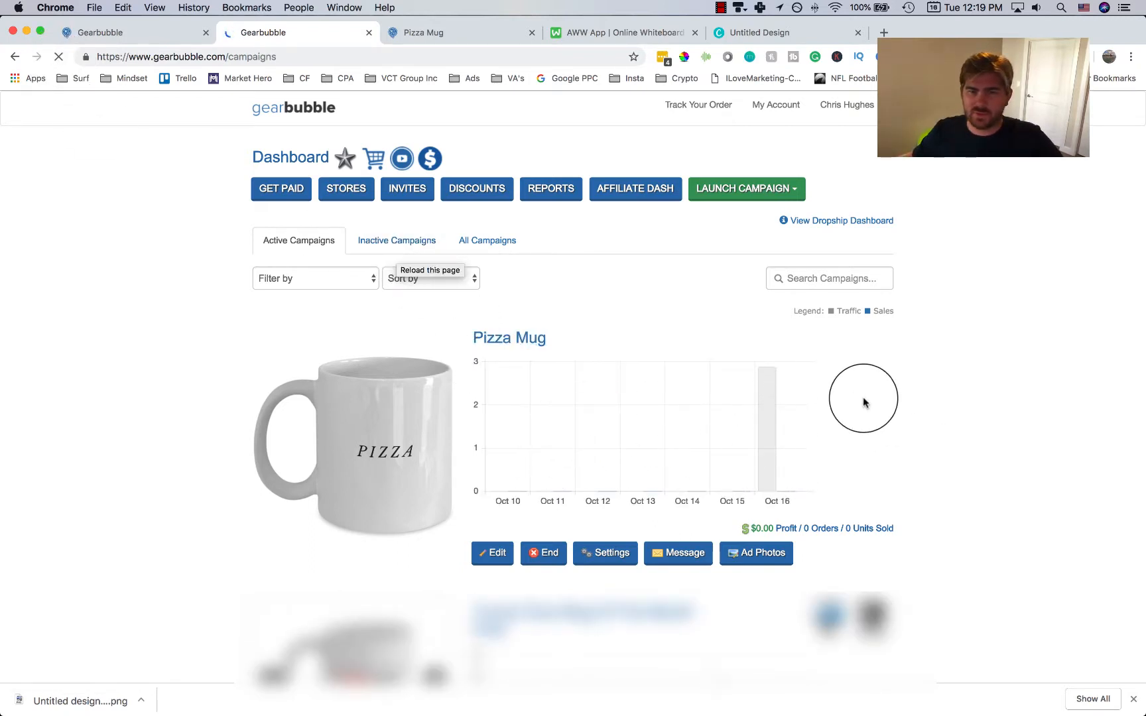
key(super+r)
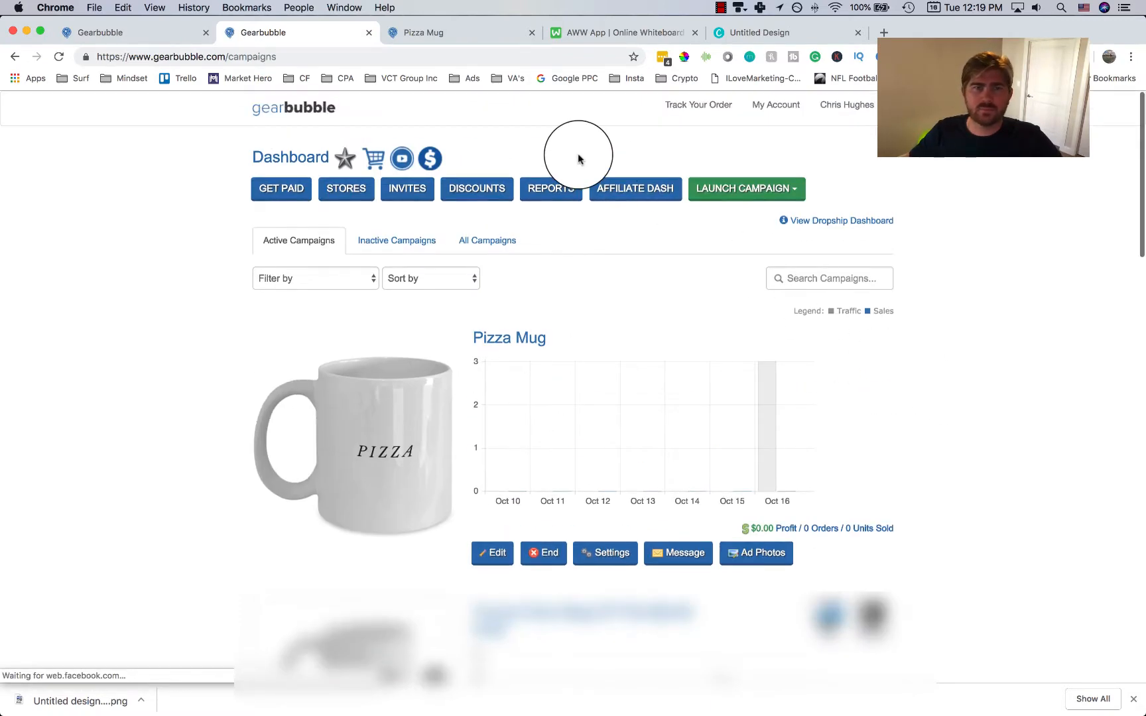
Return to the Pizza Mug page and load its TestingForVideo tracking link again.
click(423, 35)
click(320, 56)
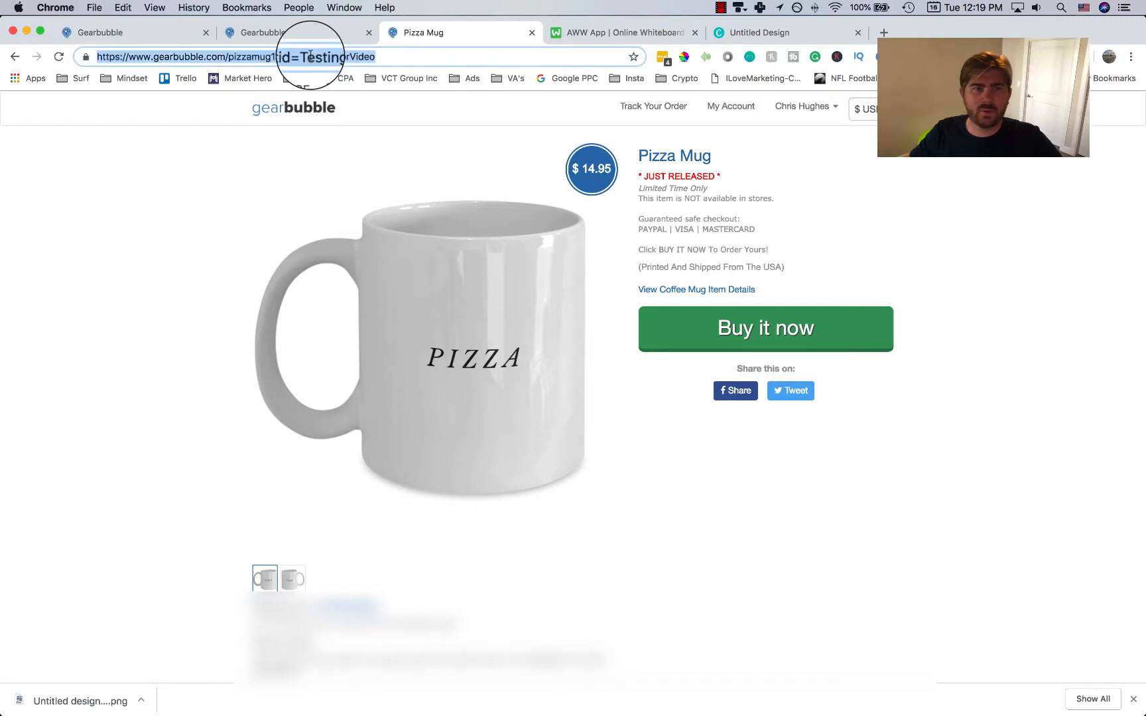
click(291, 56)
drag(285, 57, 404, 58)
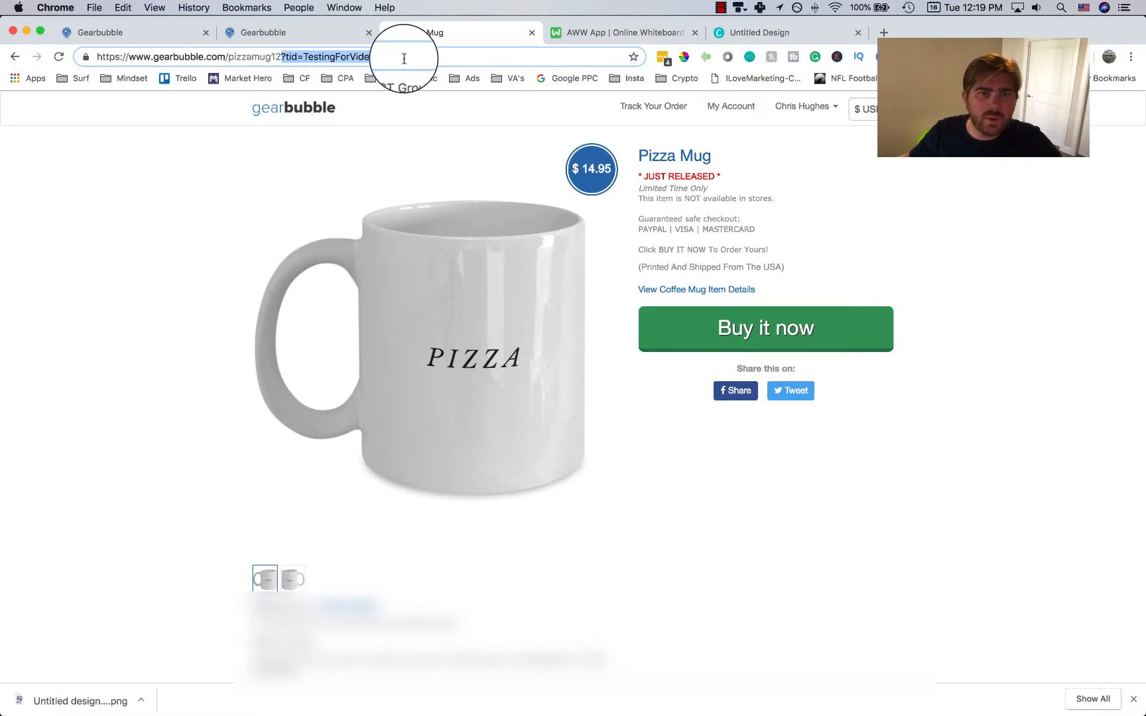
click(398, 57)
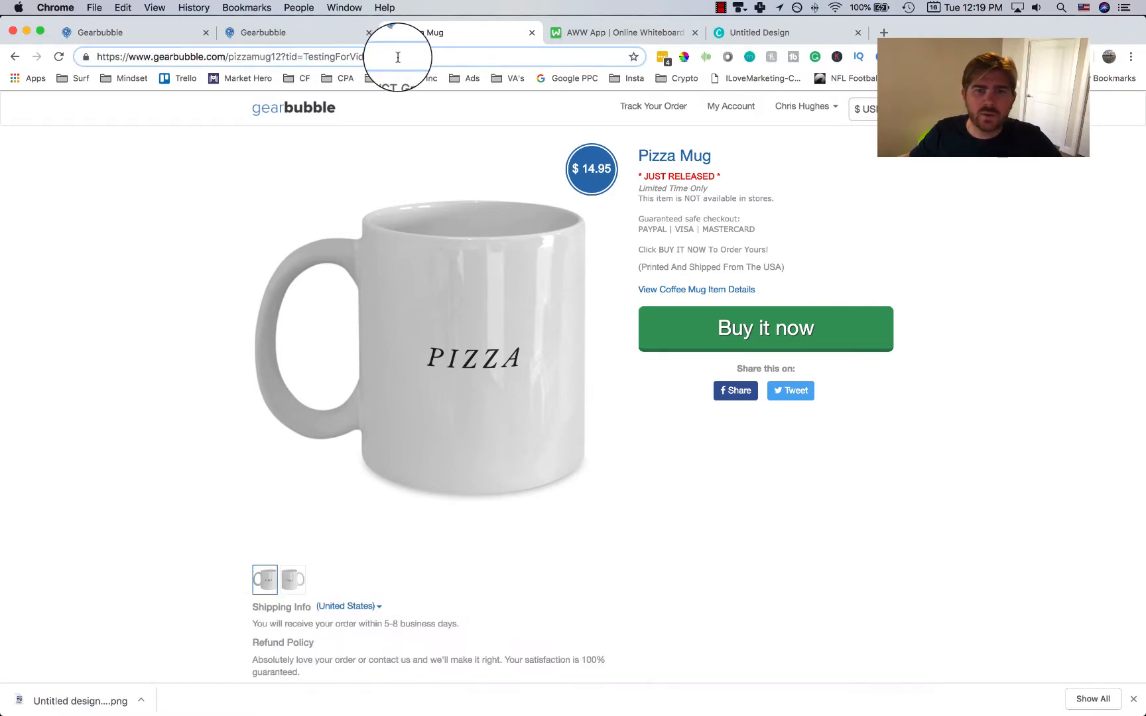
key(Return)
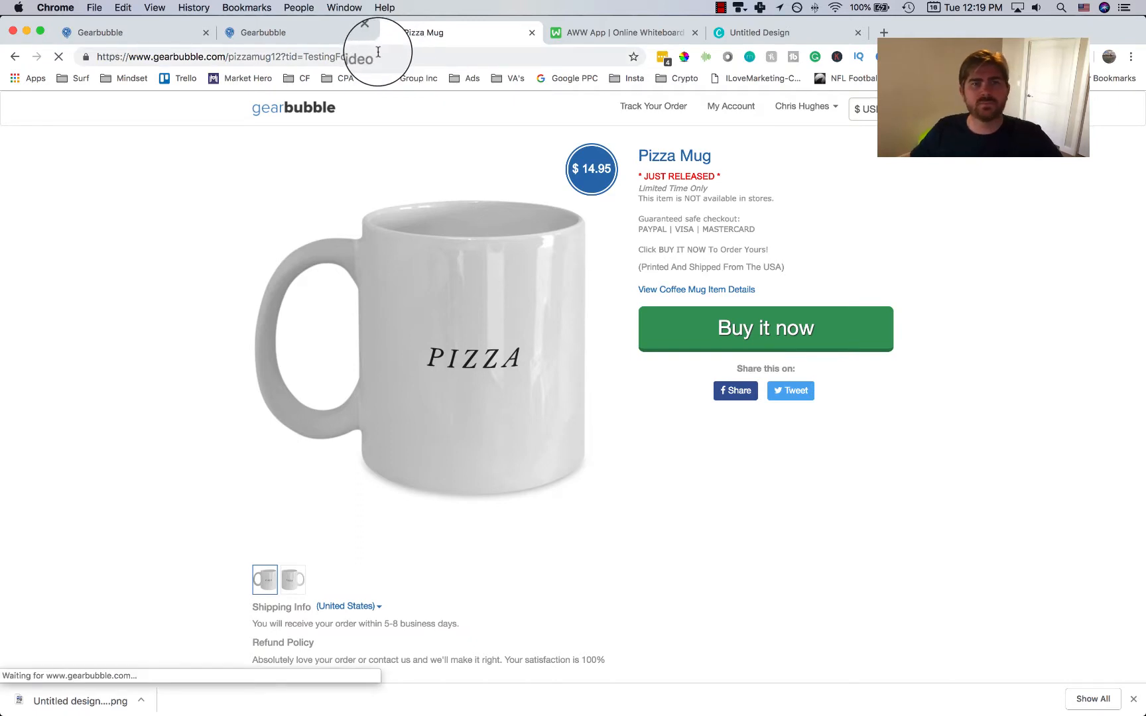
Copy the TestingForVideo tracking link, visit it in an incognito window, and close that window.
click(394, 55)
key(super+c)
click(1131, 57)
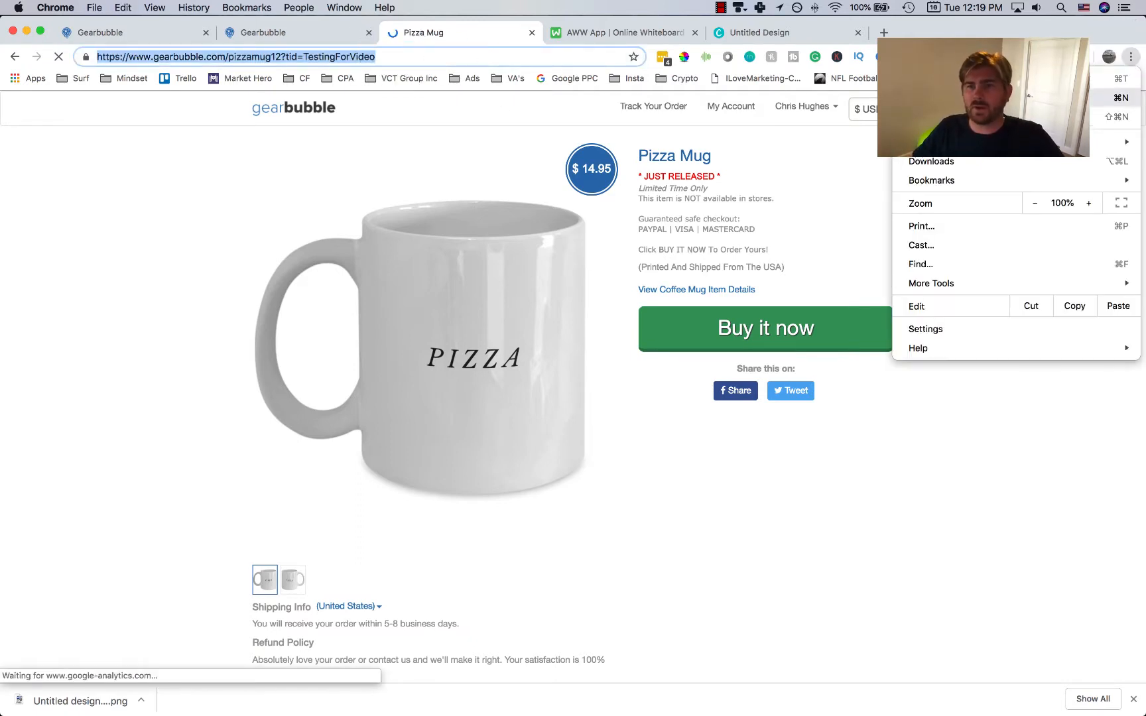
click(942, 117)
key(super+v)
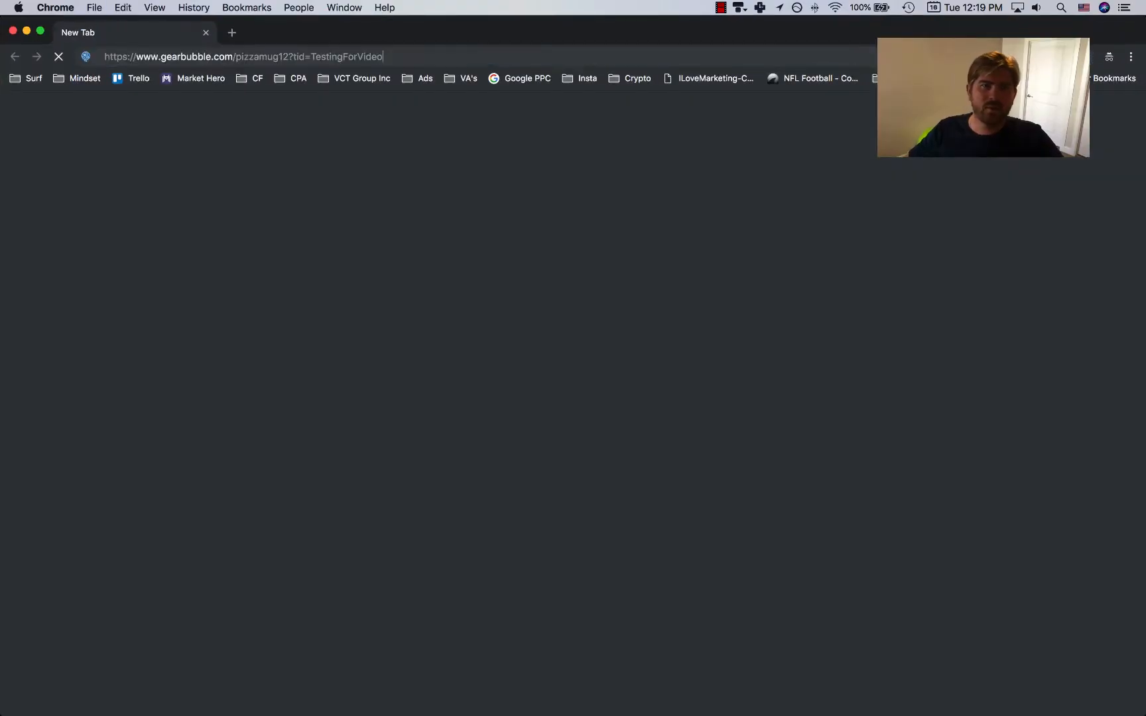
key(Return)
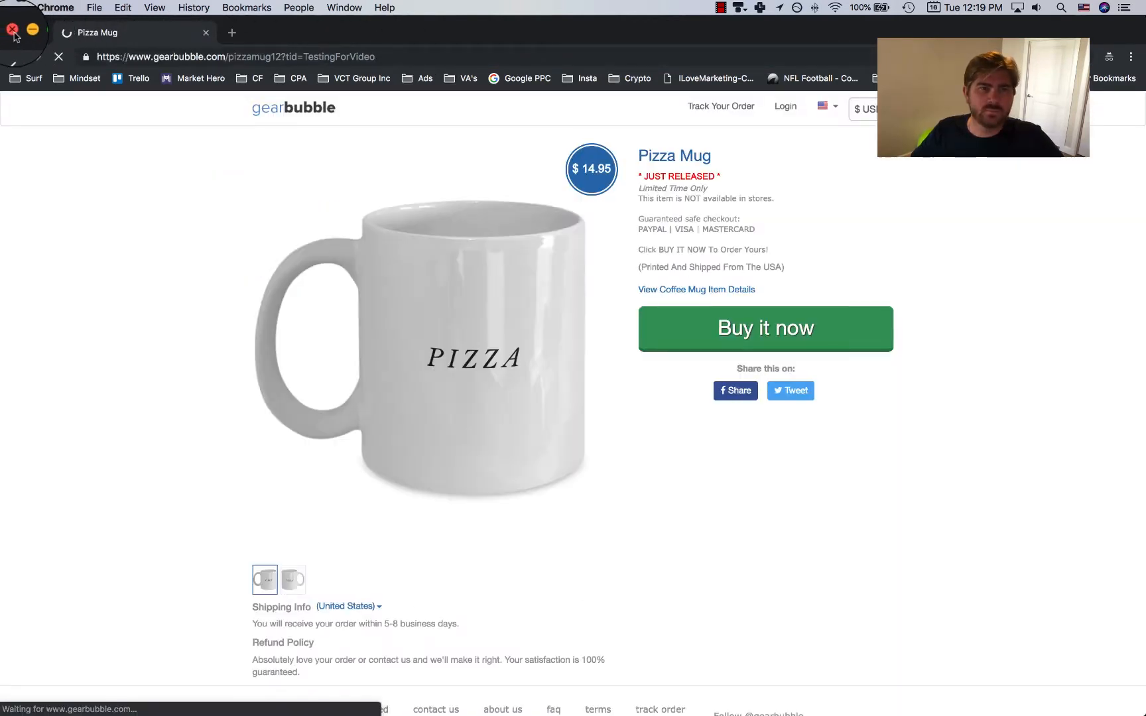
click(13, 31)
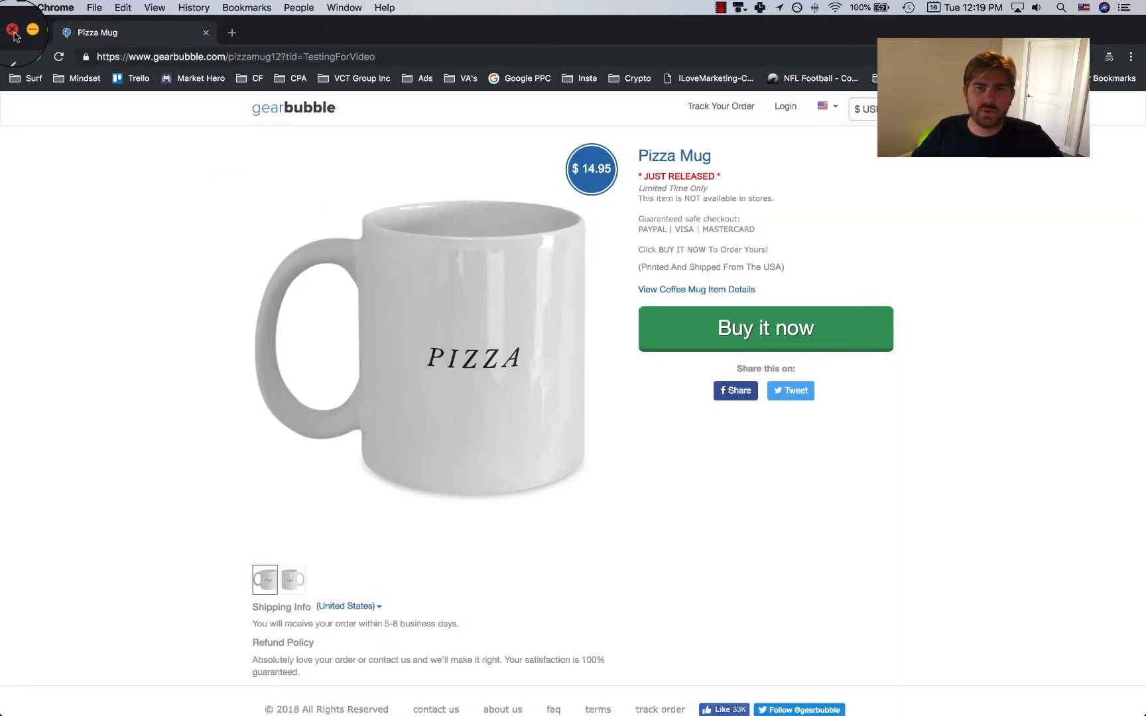
Refresh the campaign dashboard and examine the Pizza Mug's Analytics for the TestingForVideo variable.
click(302, 41)
click(58, 56)
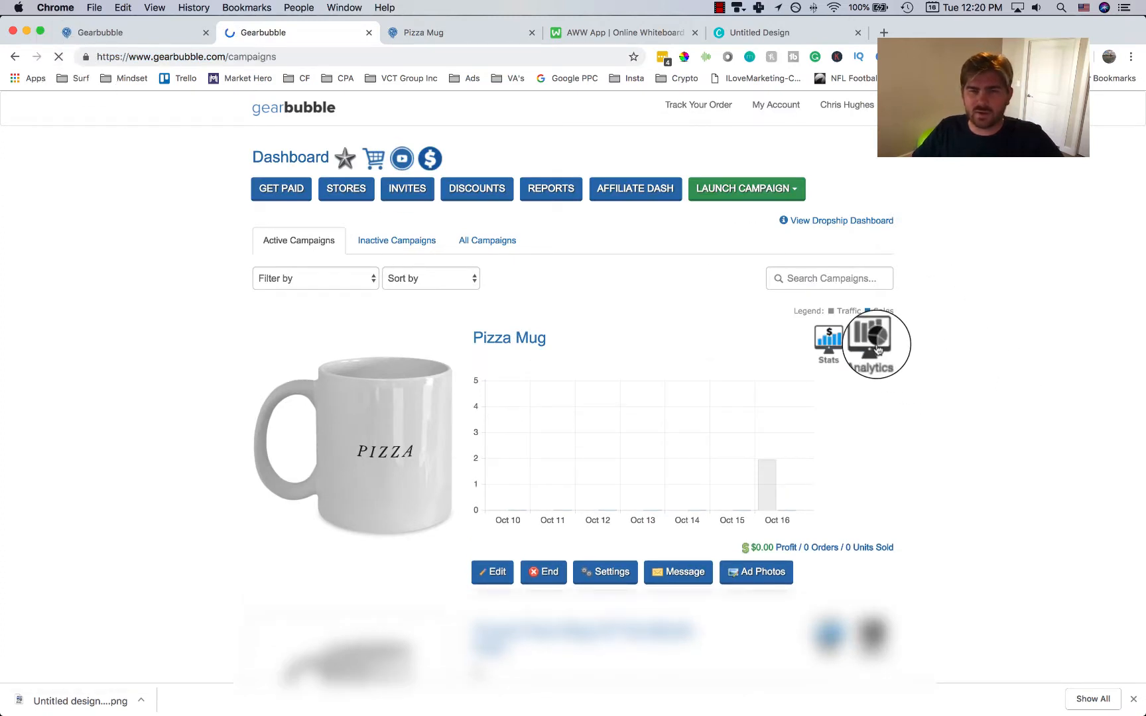
click(883, 344)
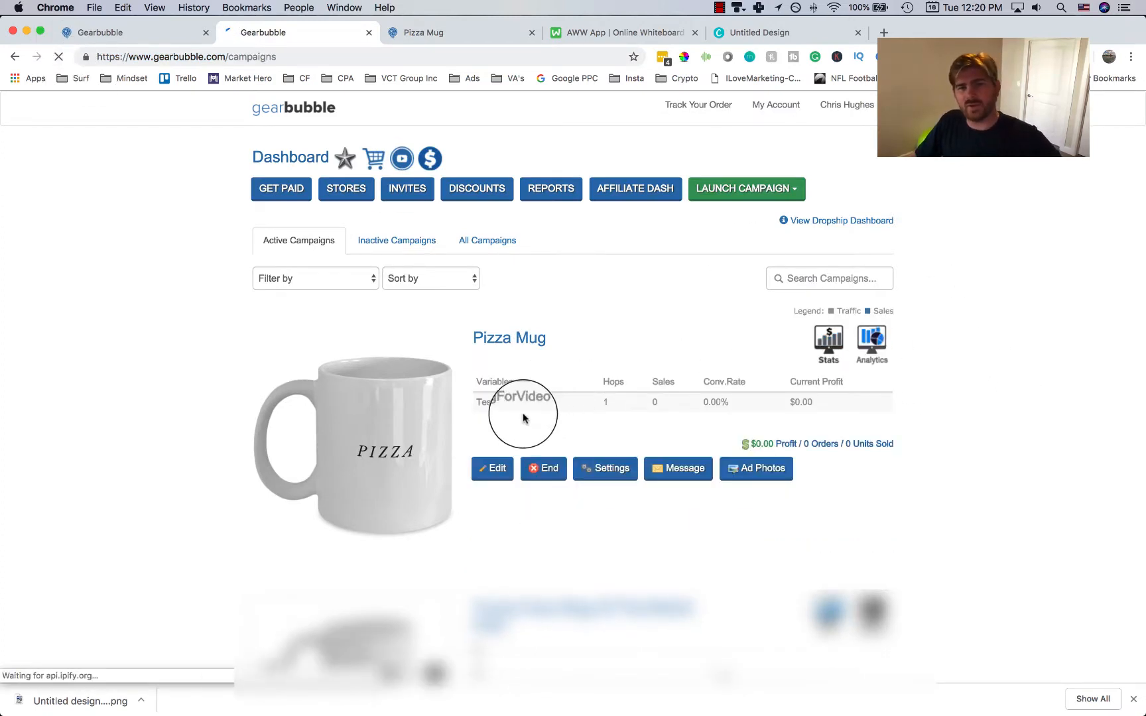
drag(476, 402, 552, 403)
click(554, 405)
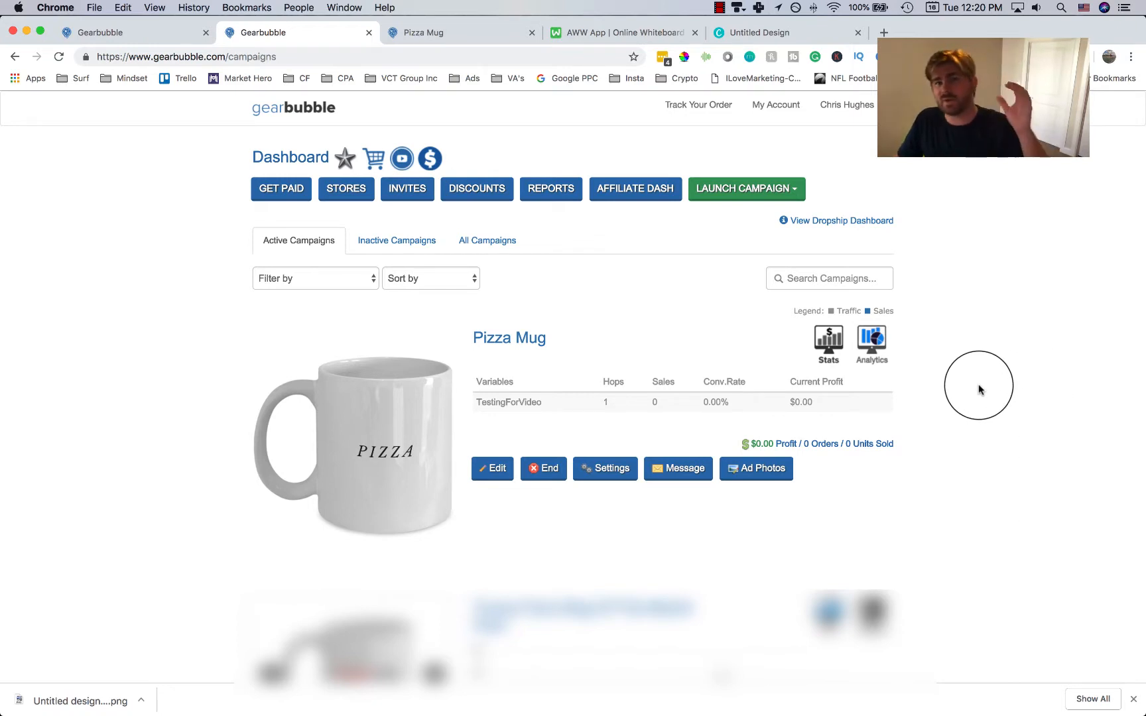
drag(486, 402, 543, 406)
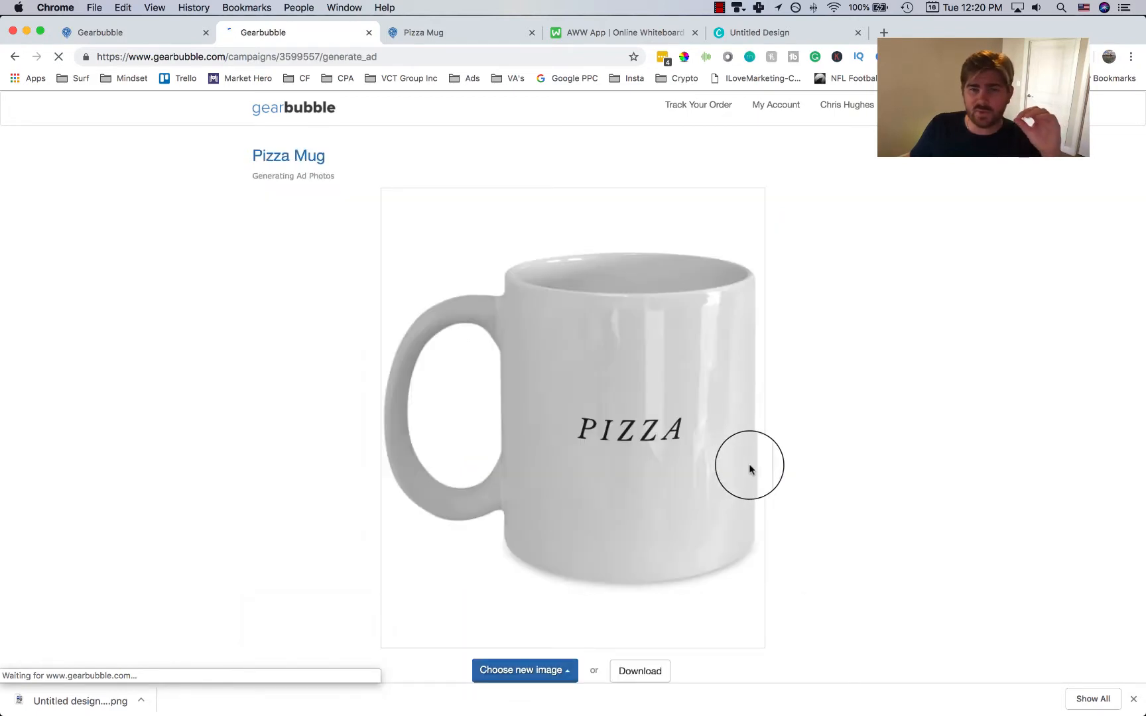
Browse the 1200 x 1200 ad photo templates for the Pizza Mug and choose the woman holding a white mug.
scroll(753, 465, down, 1)
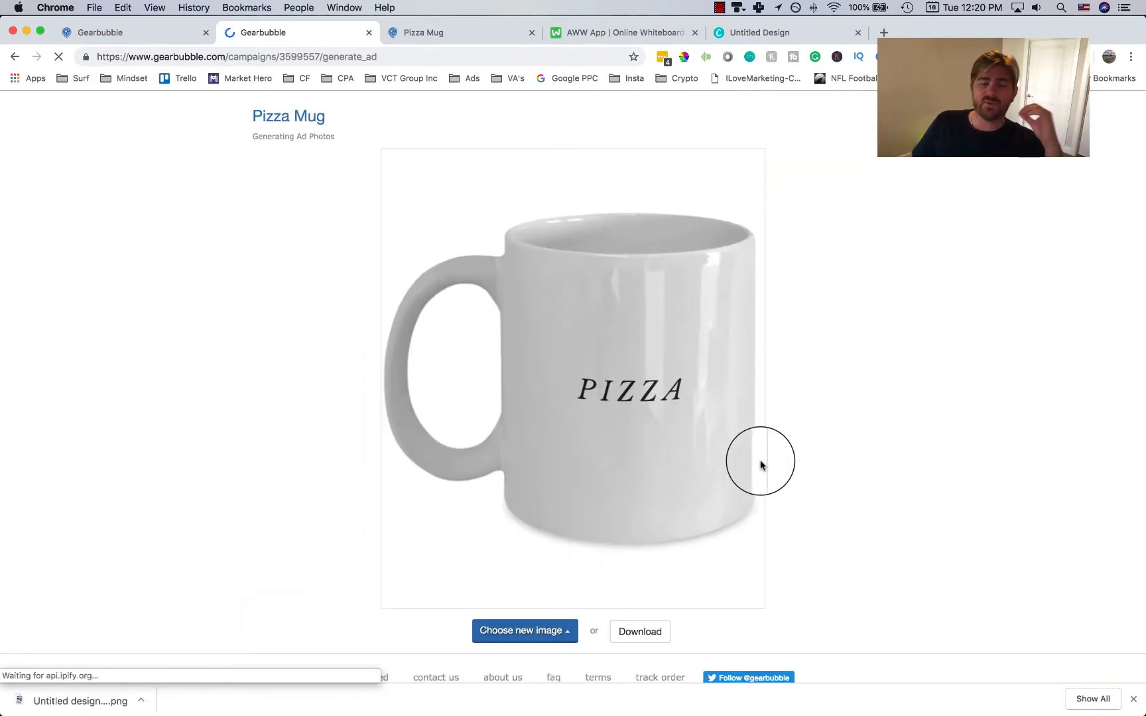
click(524, 633)
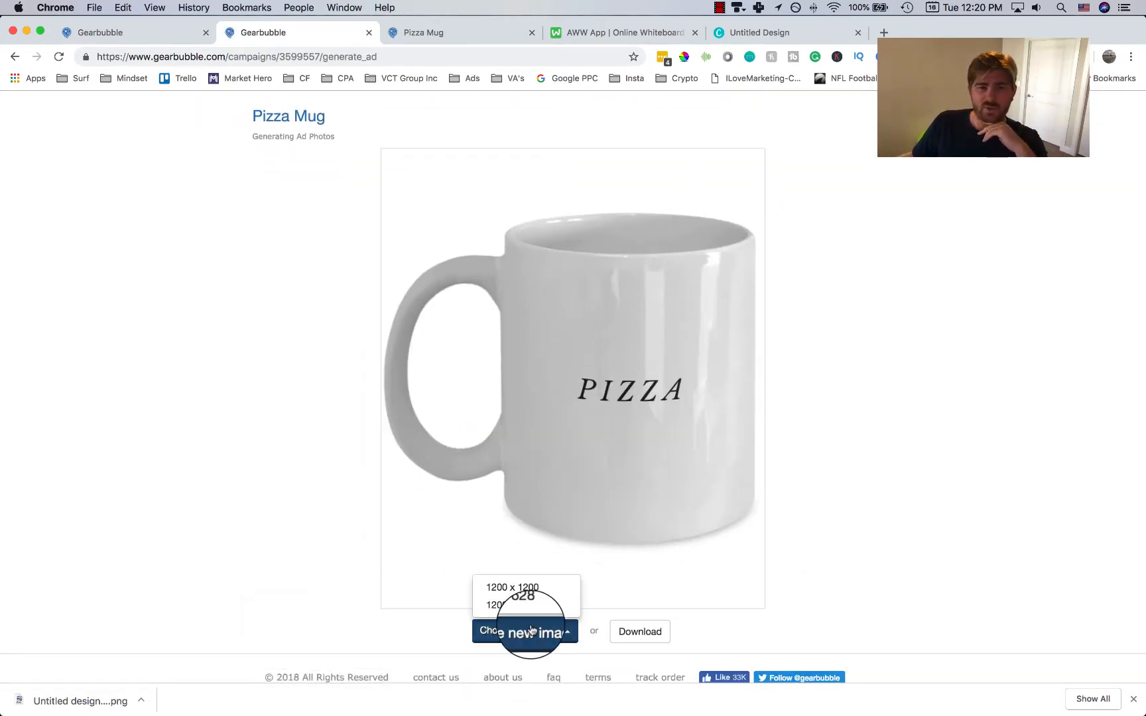
click(523, 586)
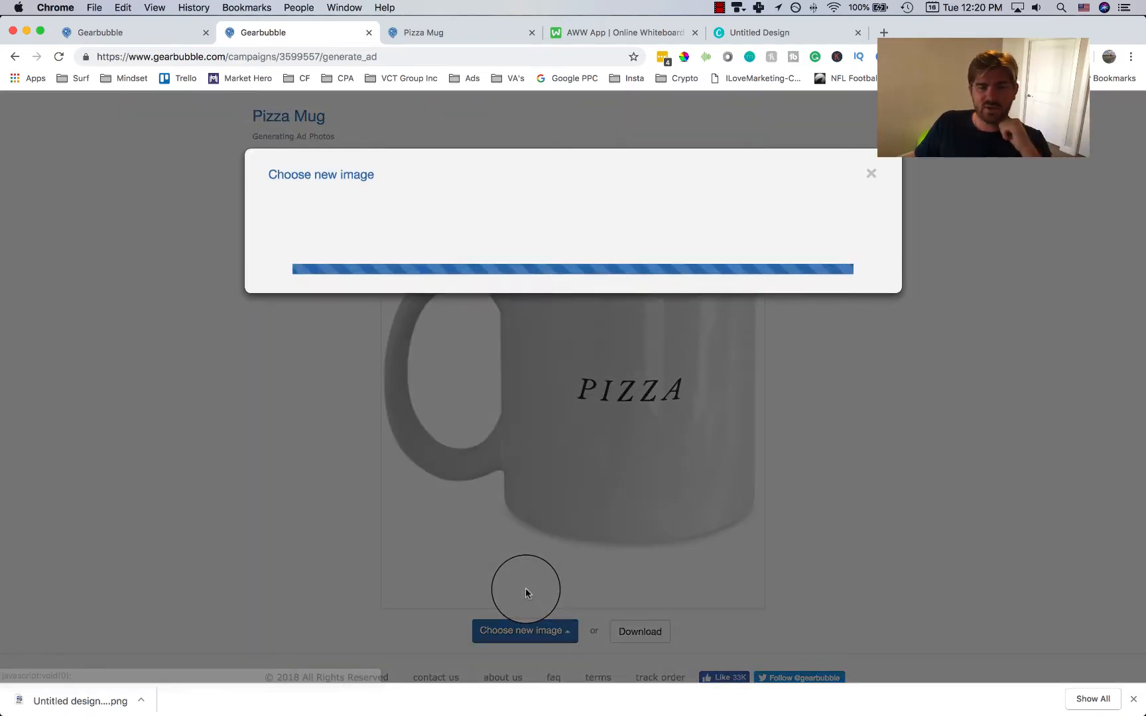
click(473, 328)
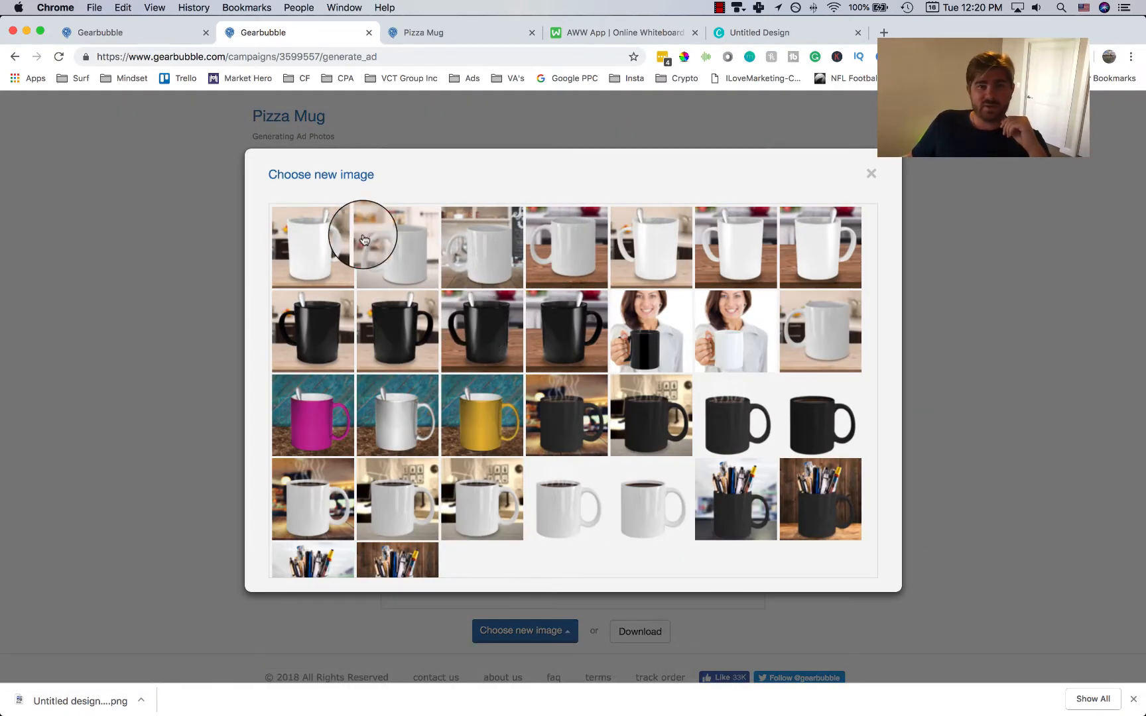
scroll(364, 238, down, 1)
scroll(730, 252, up, 1)
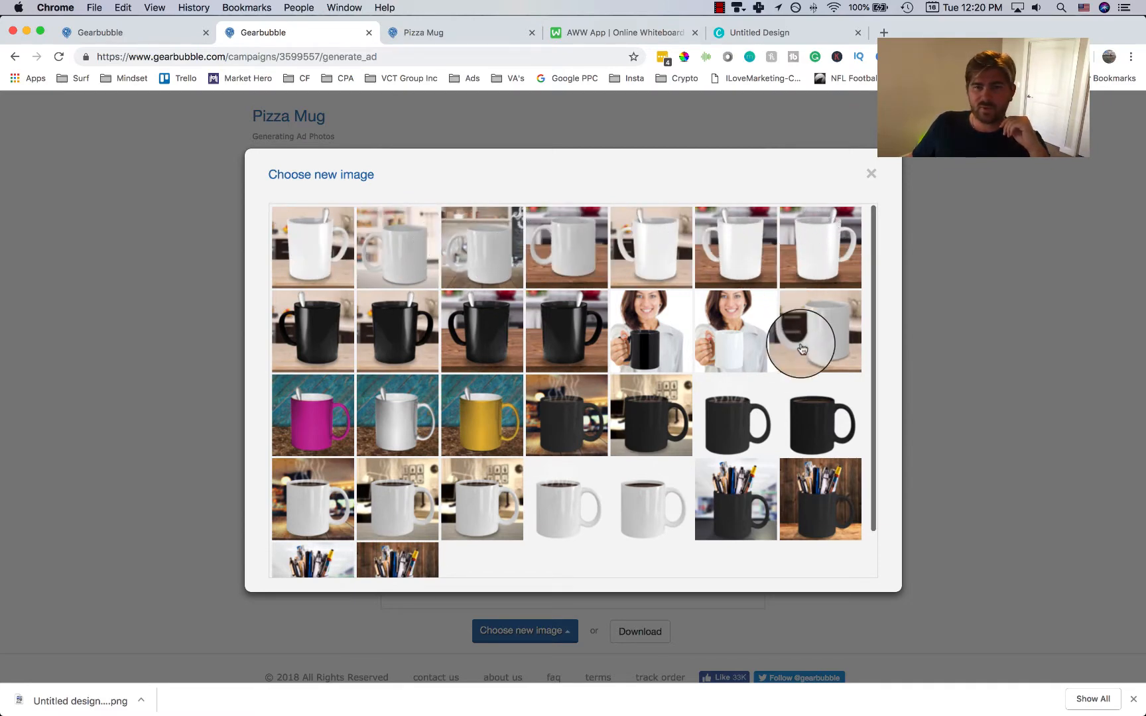
scroll(813, 412, down, 1)
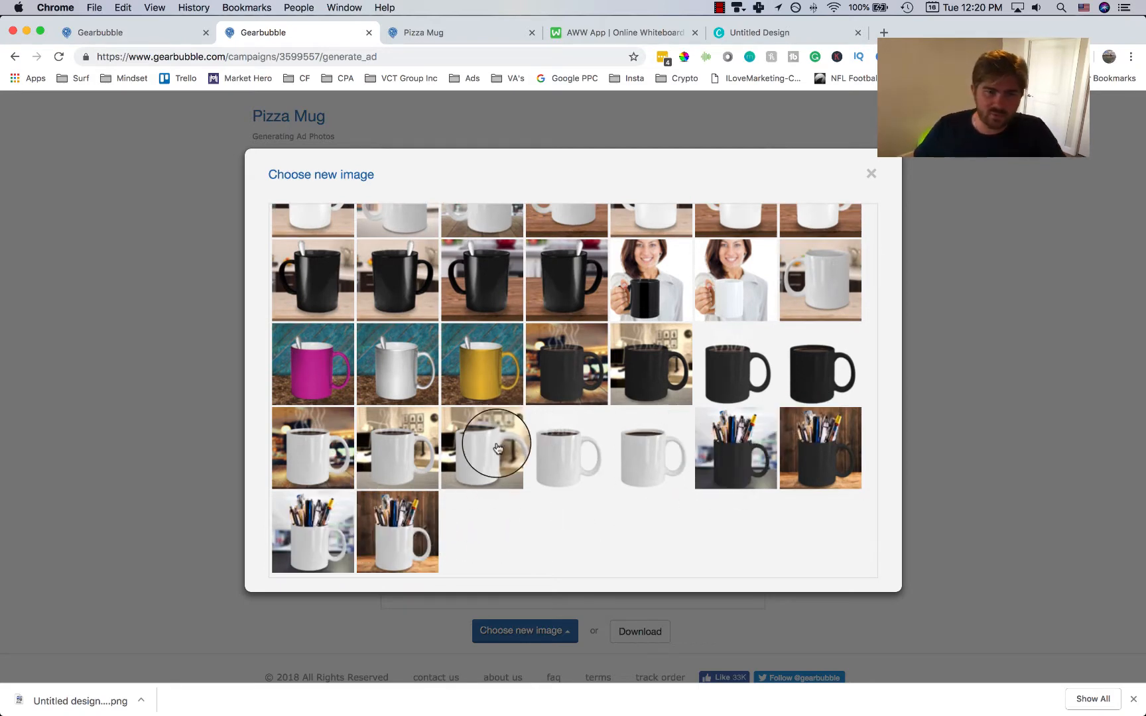
scroll(677, 311, up, 1)
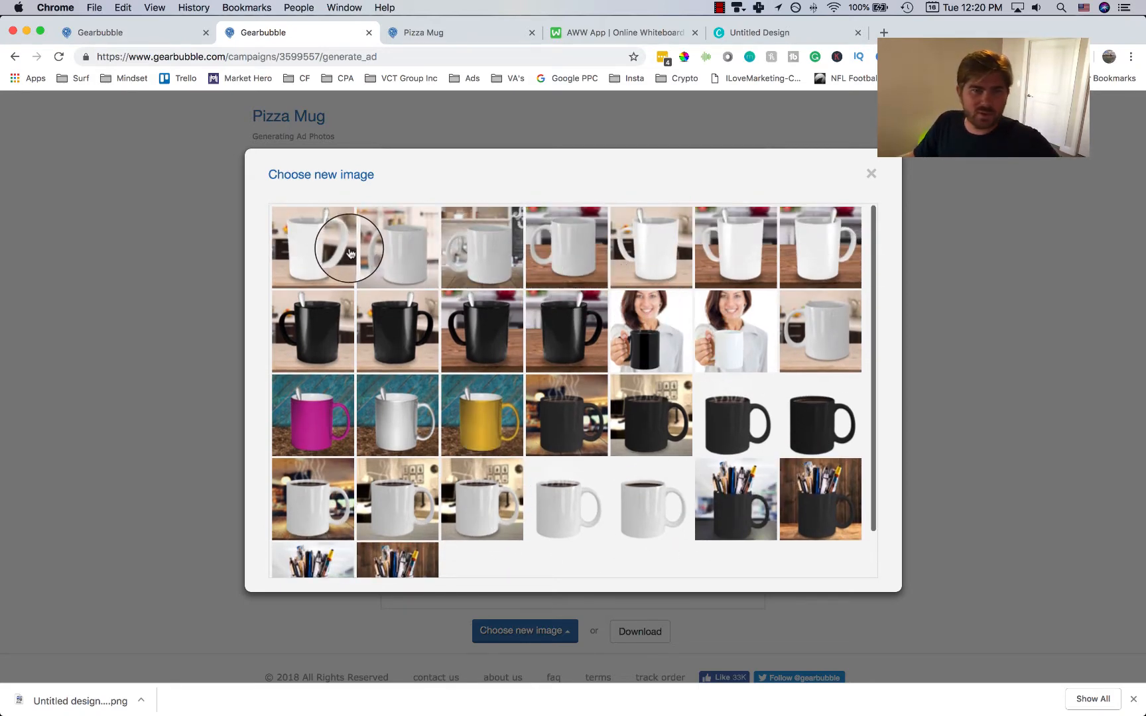
click(726, 325)
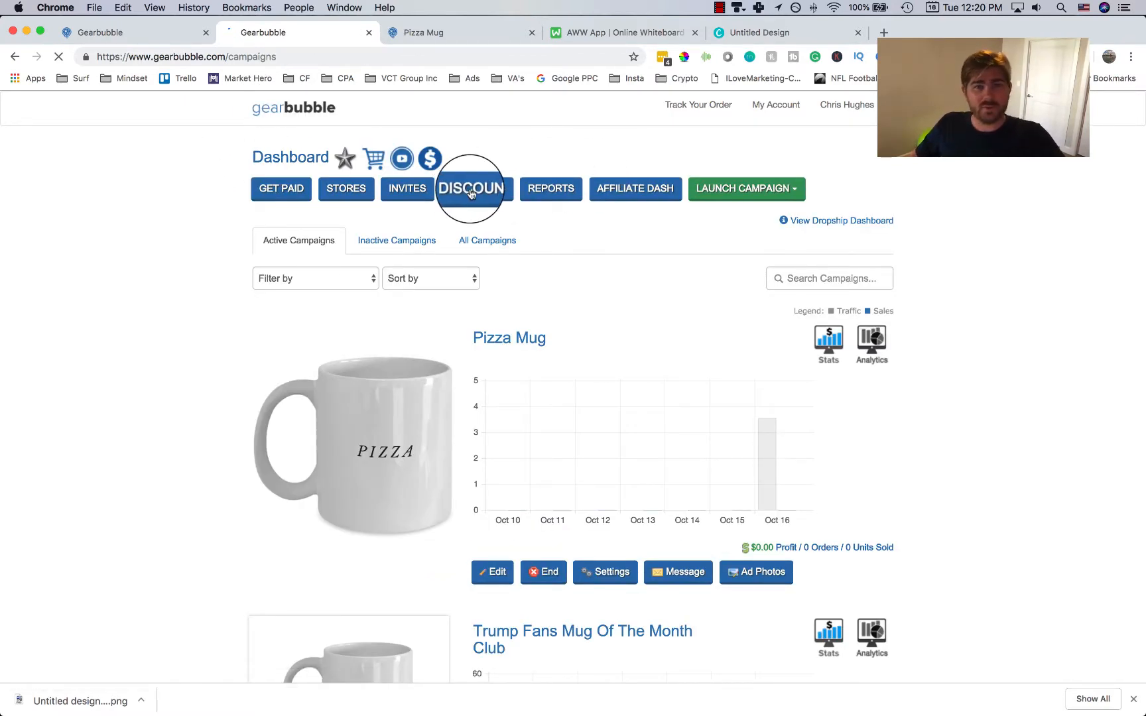
Start a new discount from the dashboard's discounts page and generate a random code for it.
click(471, 193)
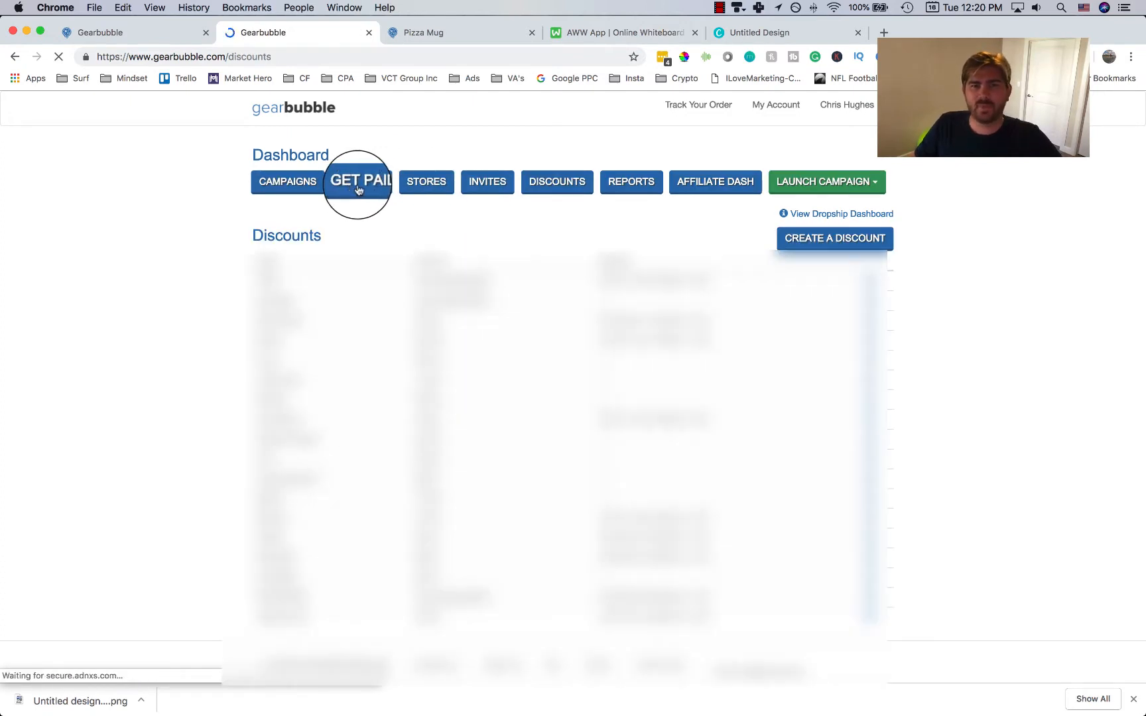
click(845, 246)
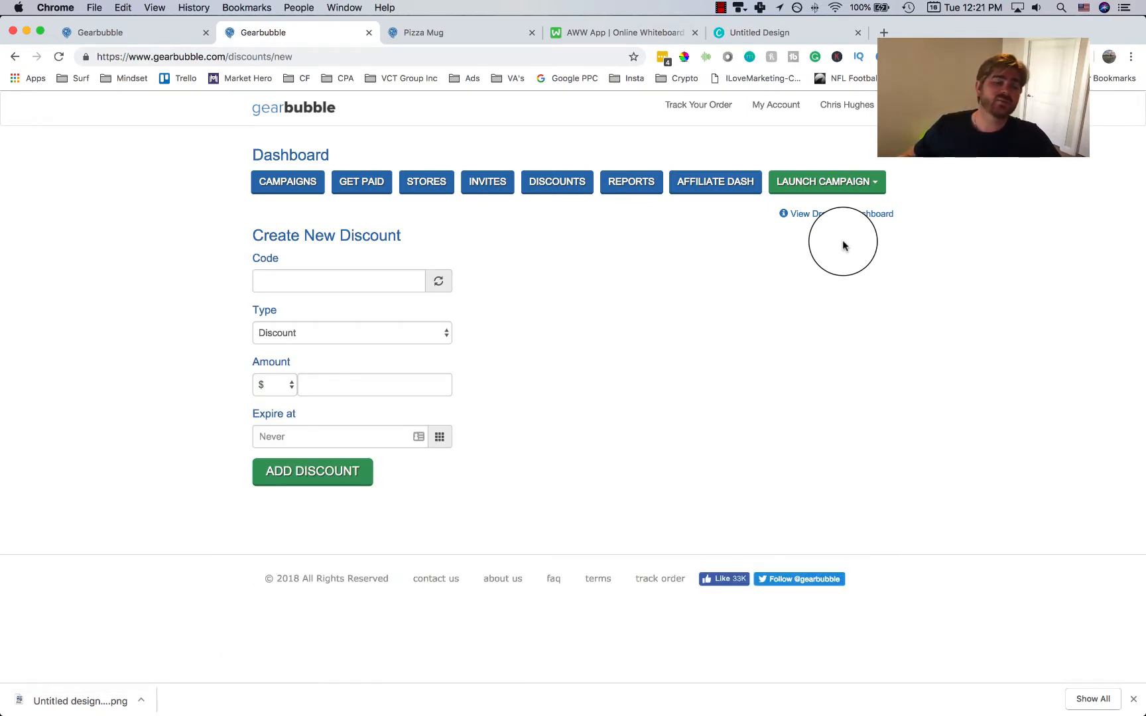
click(285, 279)
click(263, 268)
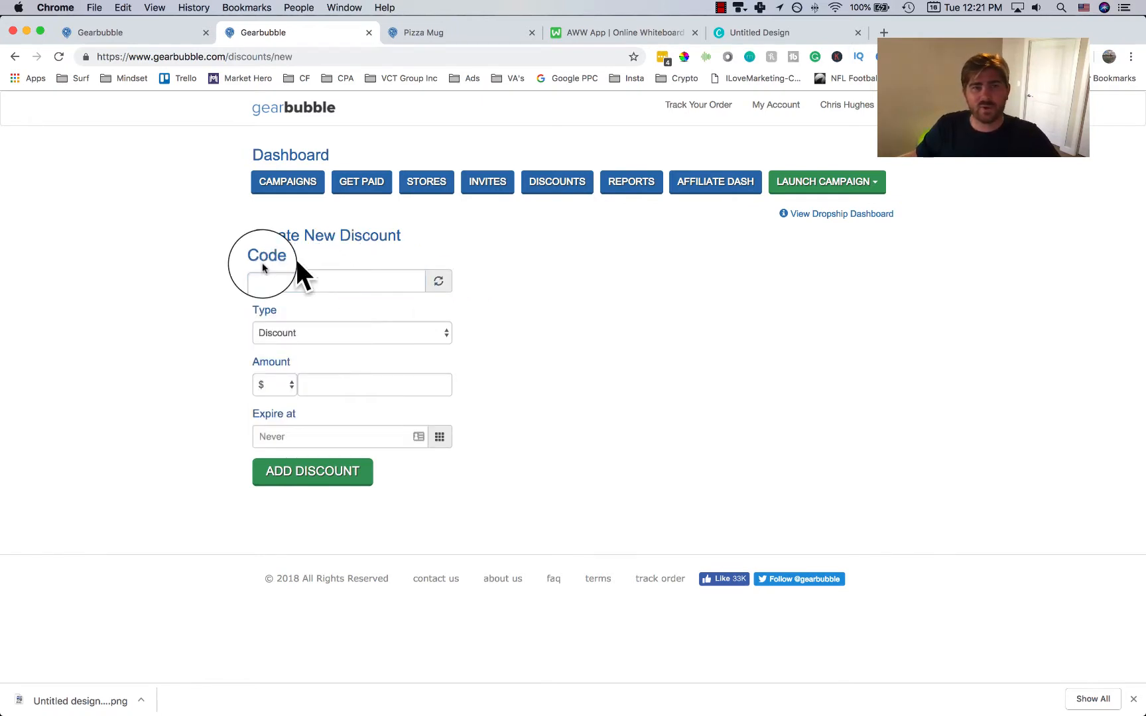
click(448, 284)
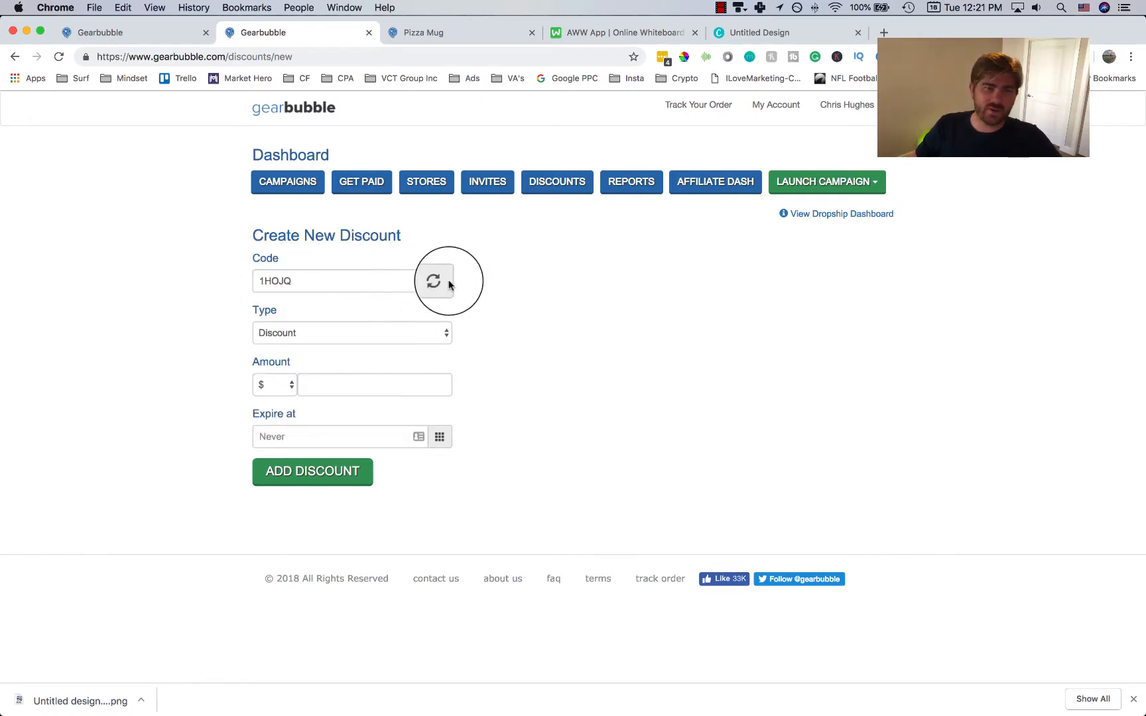
Keep the new discount's type as Discount and set its amount to 10 %.
click(285, 336)
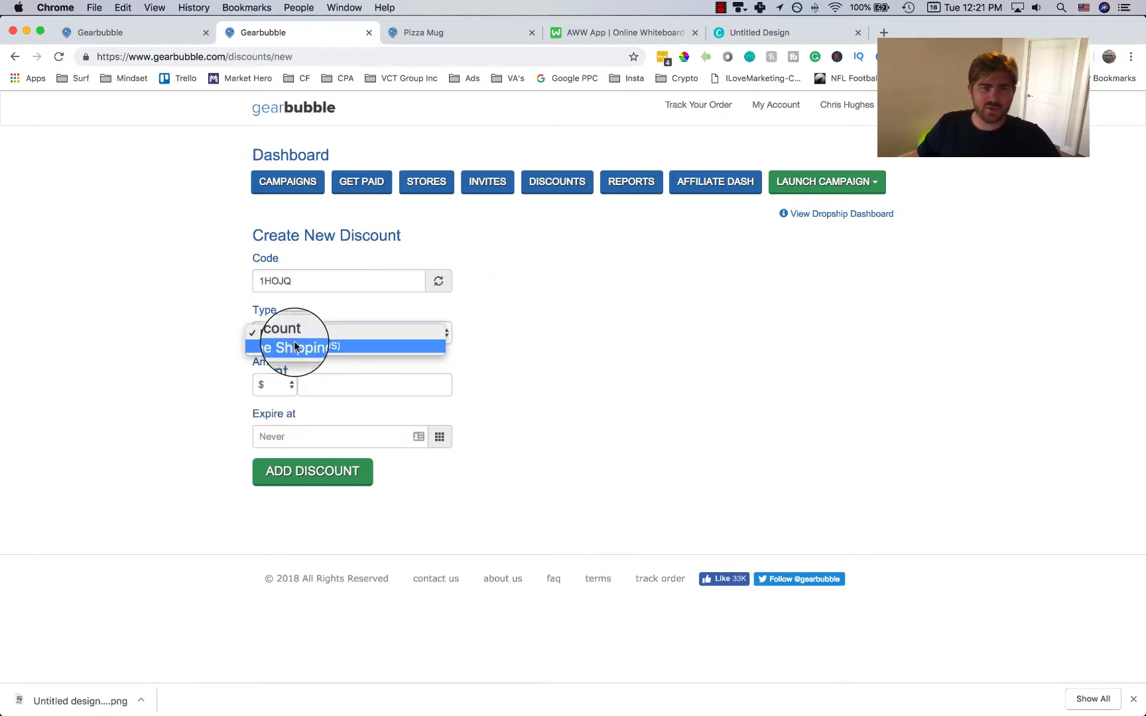
click(262, 330)
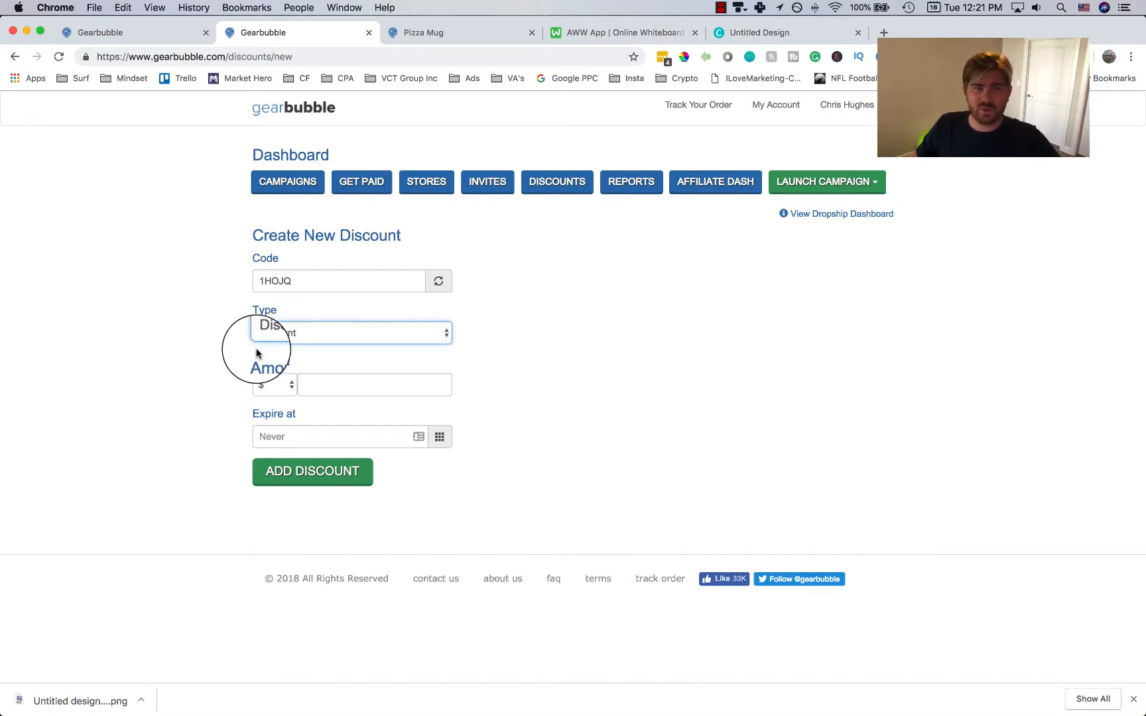
click(273, 384)
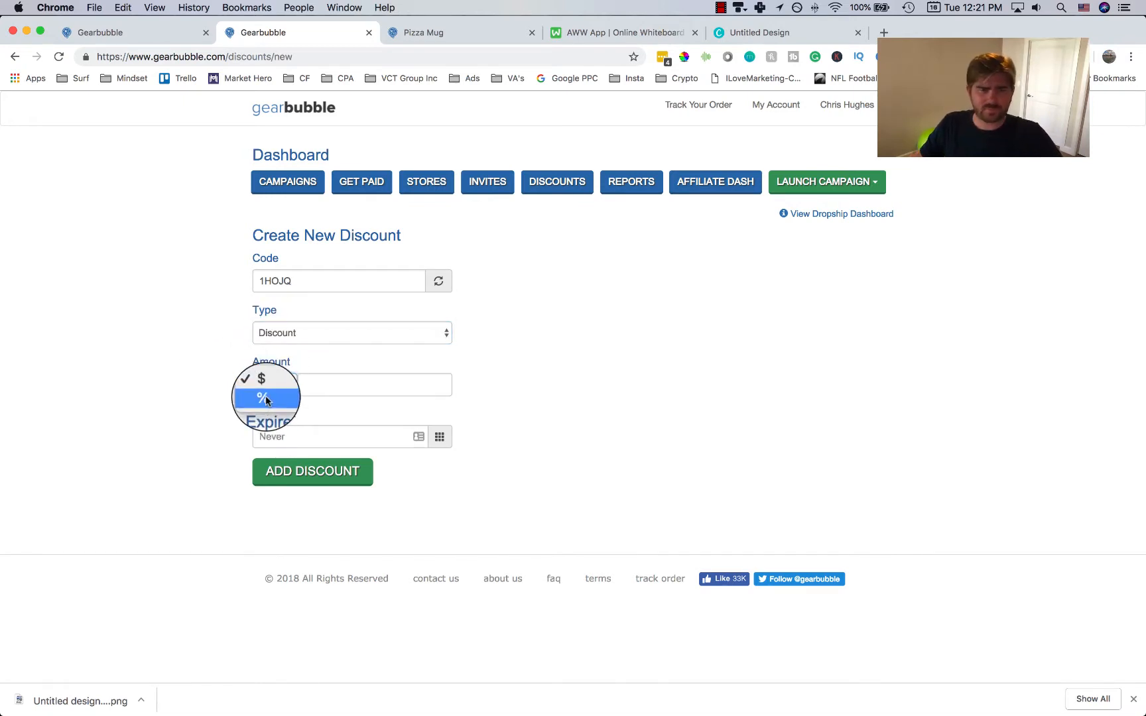
click(265, 396)
click(359, 386)
text(10)
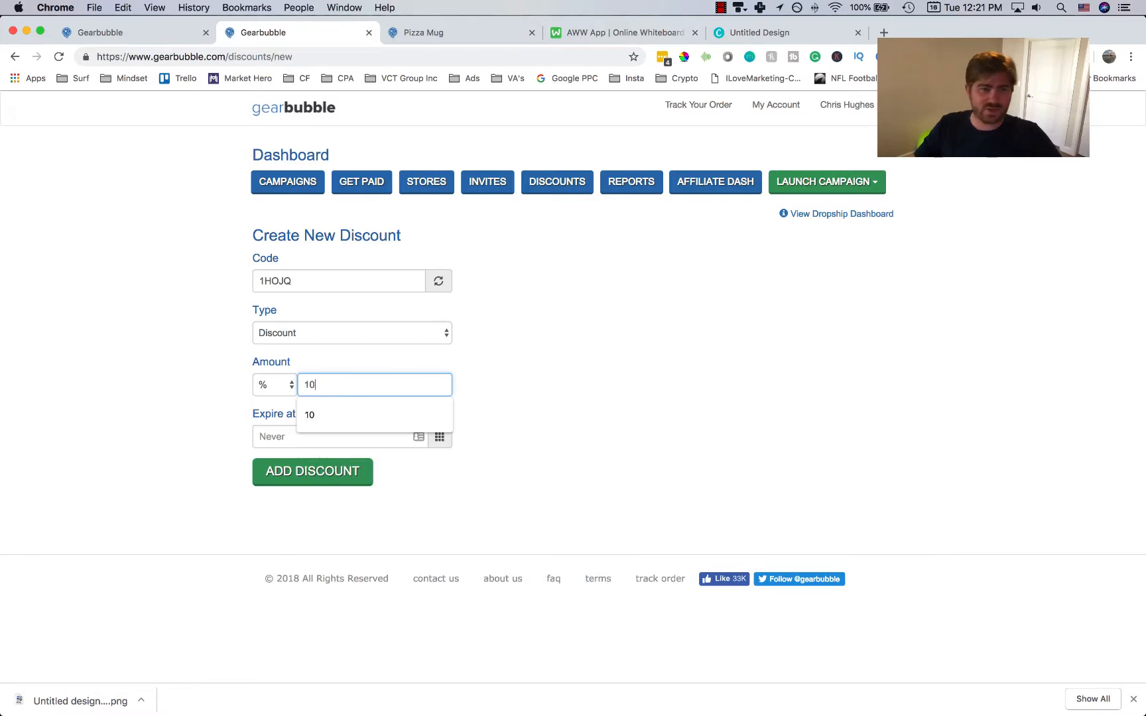
click(574, 389)
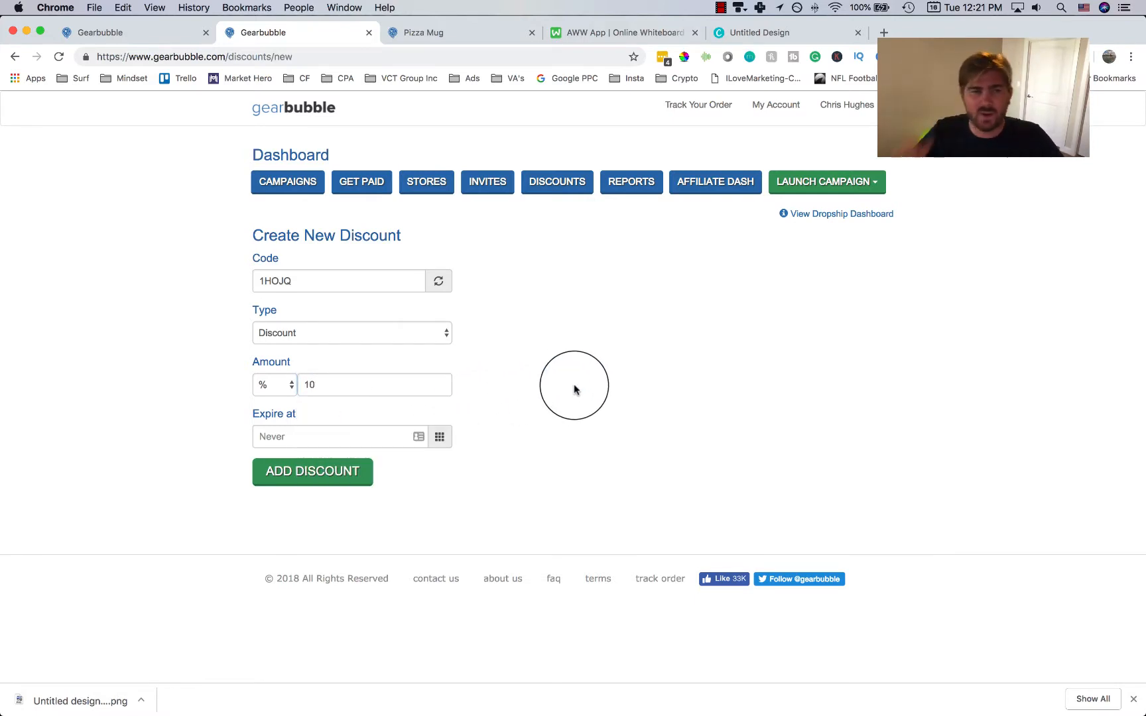
Set the discount to expire on 2018-10-18 and add it.
click(283, 433)
click(475, 436)
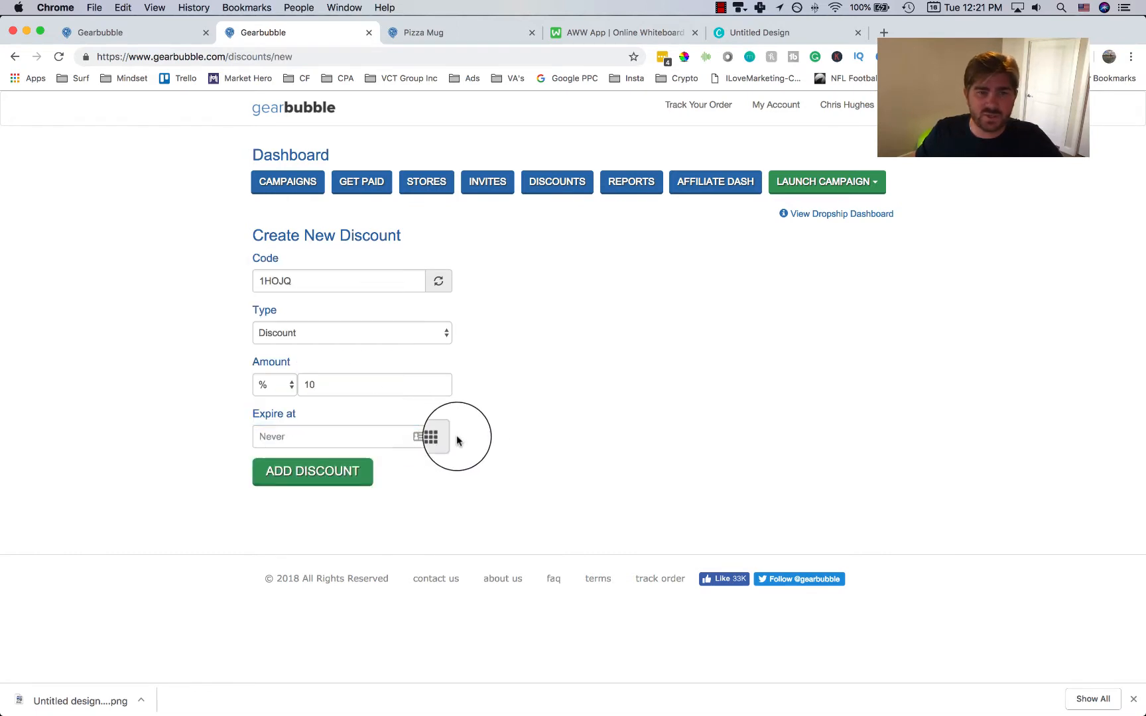
click(321, 439)
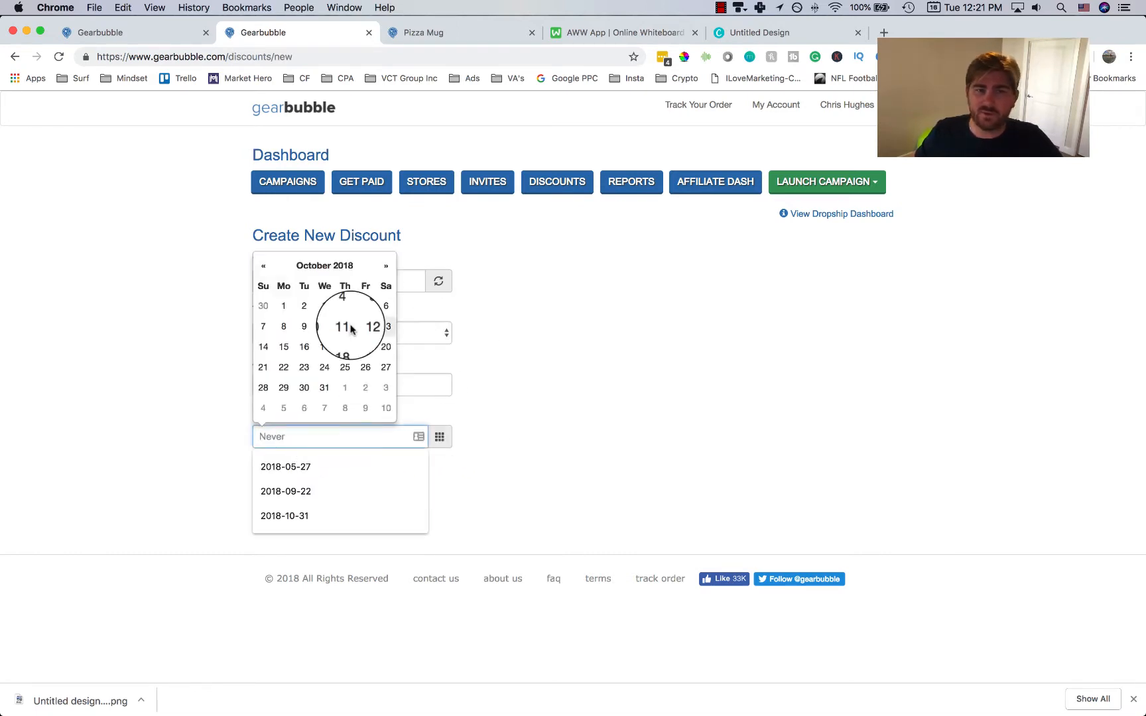
click(975, 9)
click(975, 9)
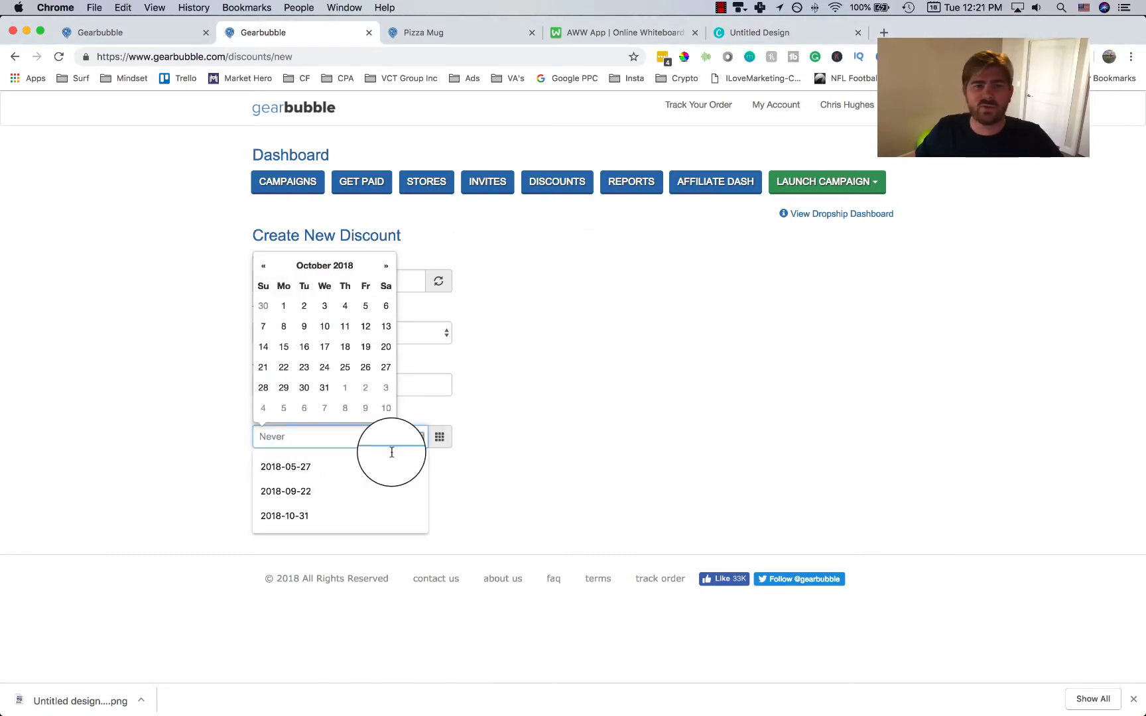
click(345, 347)
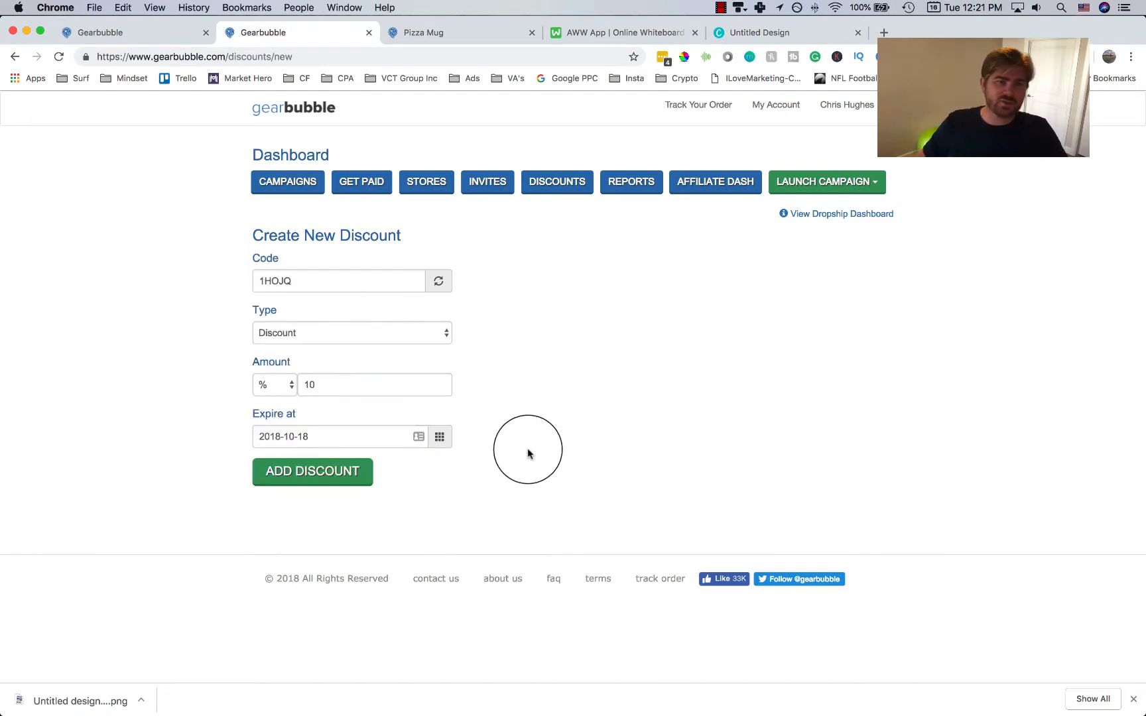
click(320, 480)
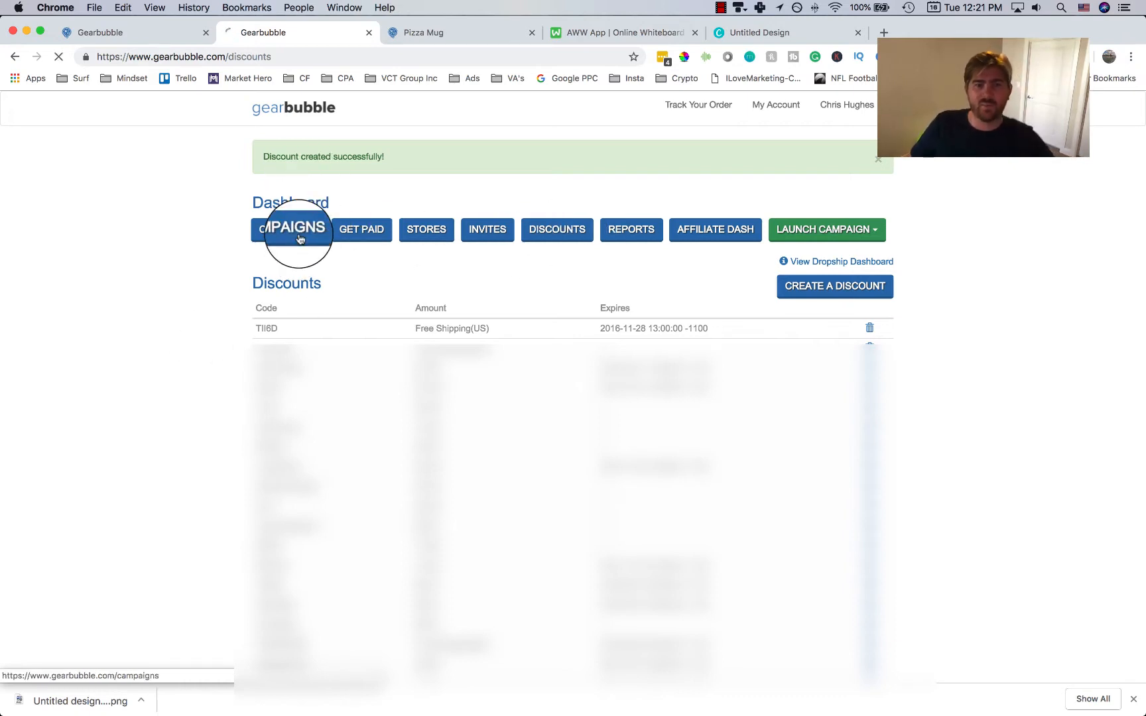
Open the Pizza Mug campaign's advanced settings, view its tracking pixels, and go to the Other settings.
click(616, 583)
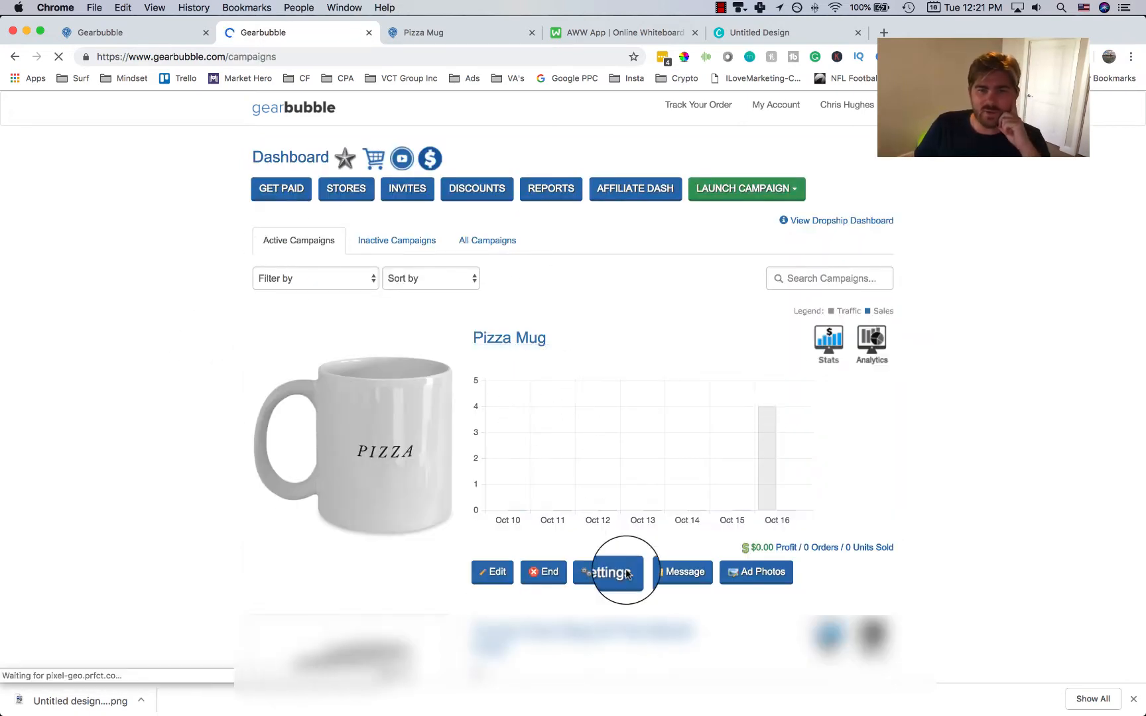
click(609, 579)
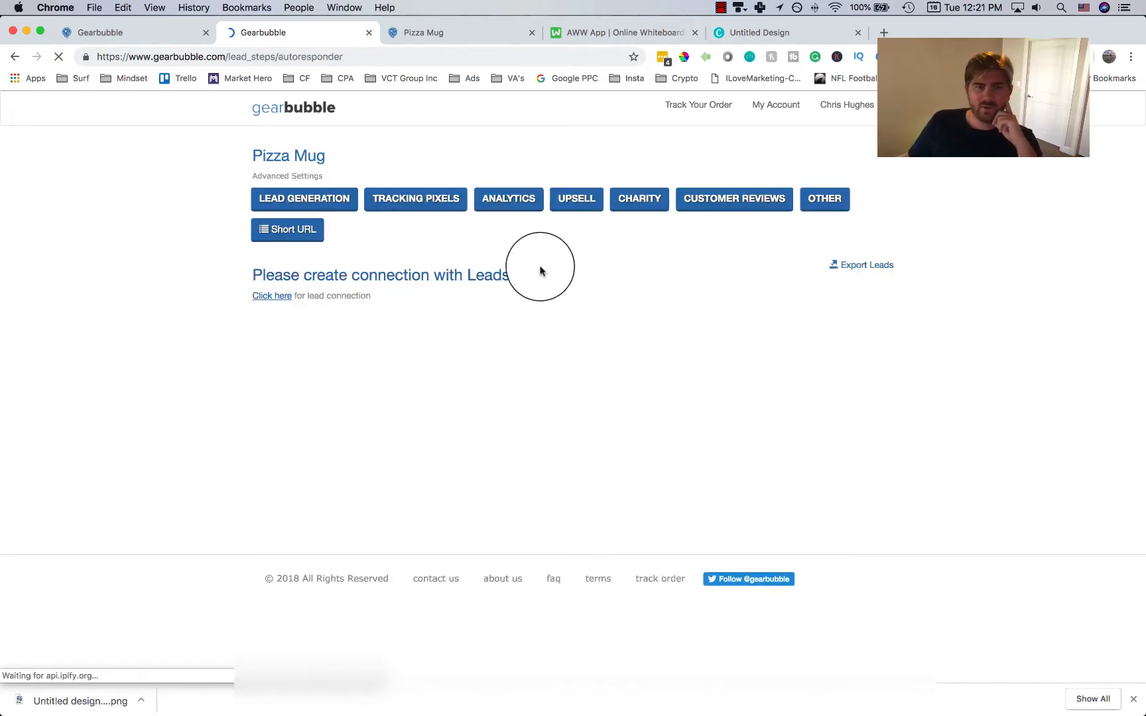
click(397, 199)
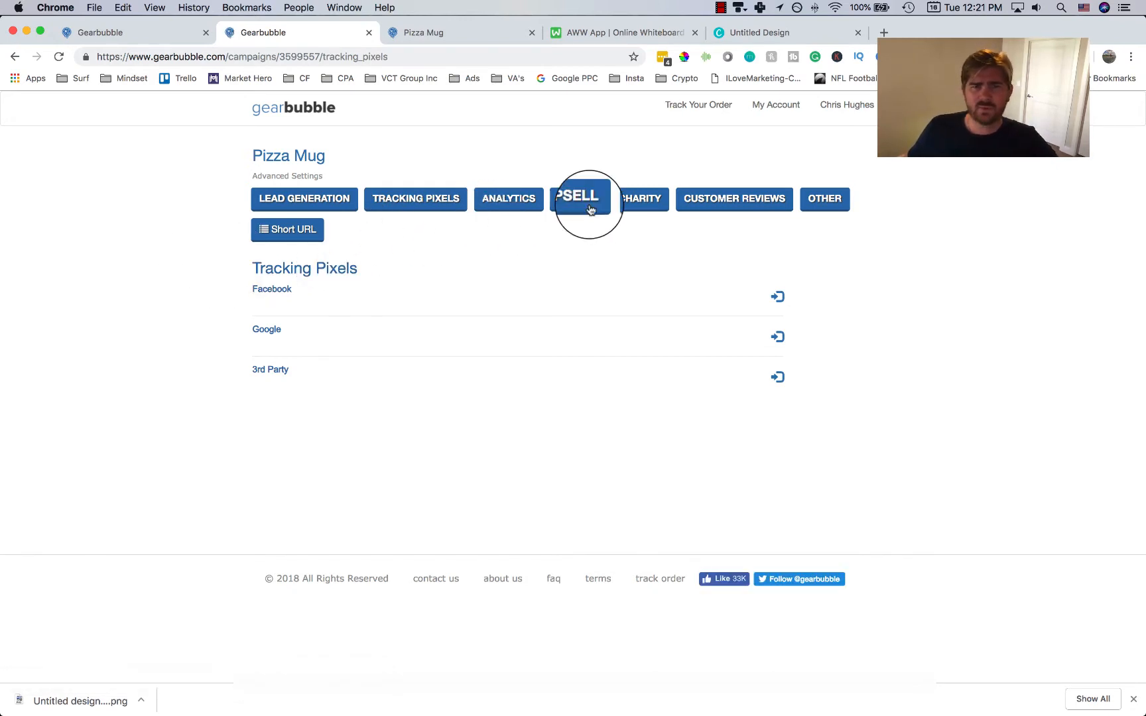
click(832, 202)
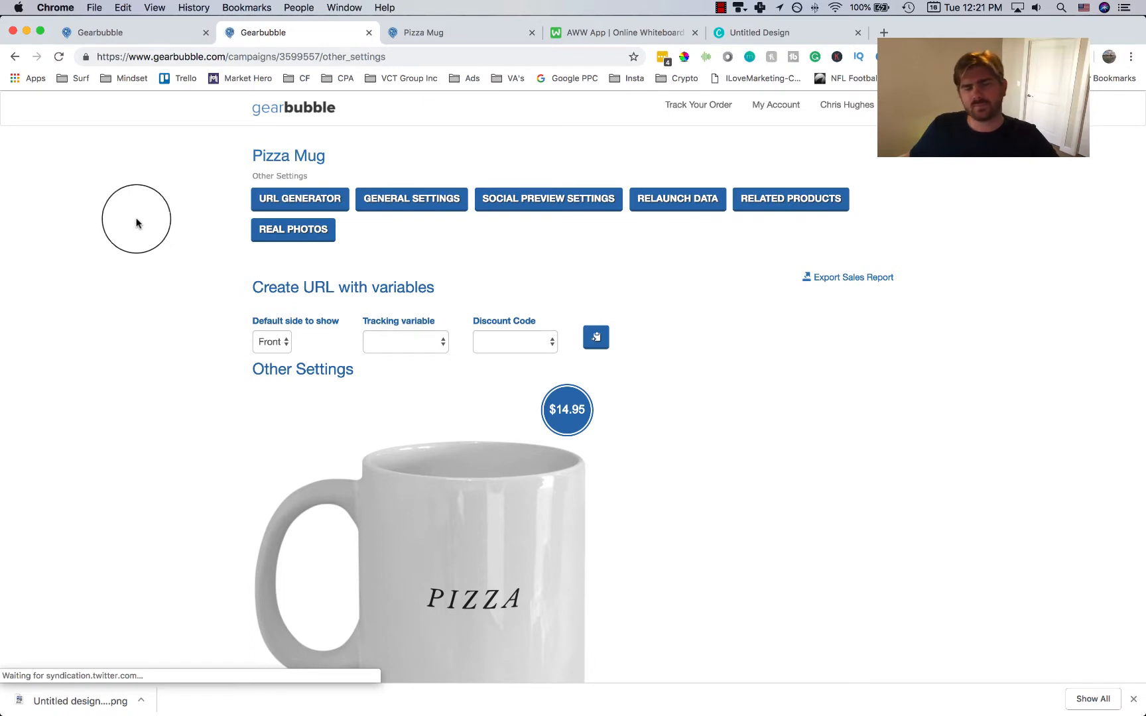
Build a Pizza Mug URL with the TestingForVideo tracking variable and discount code 1HOJQ, and copy it.
scroll(278, 280, down, 1)
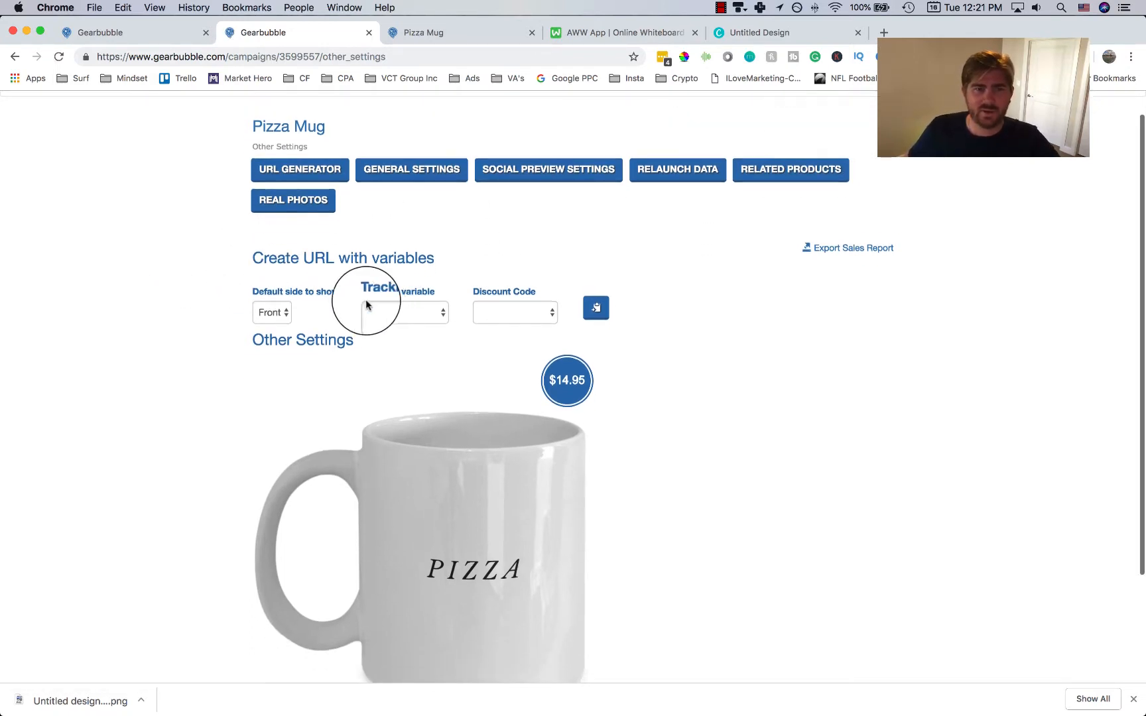
click(268, 315)
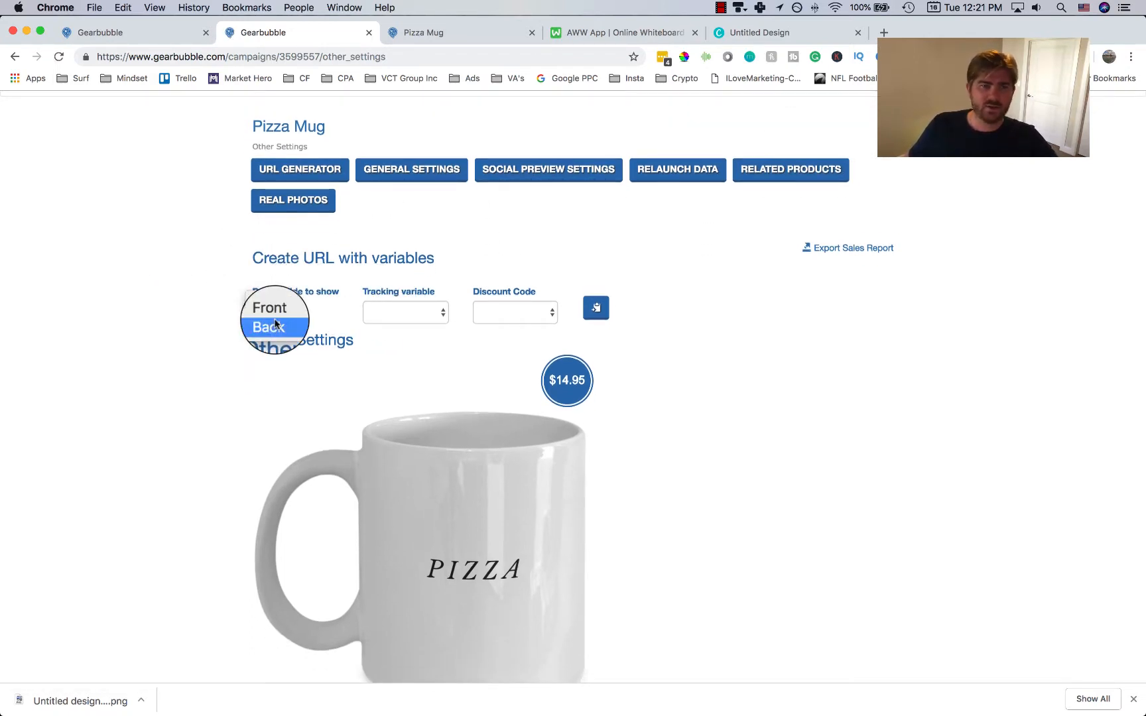
click(194, 326)
click(418, 312)
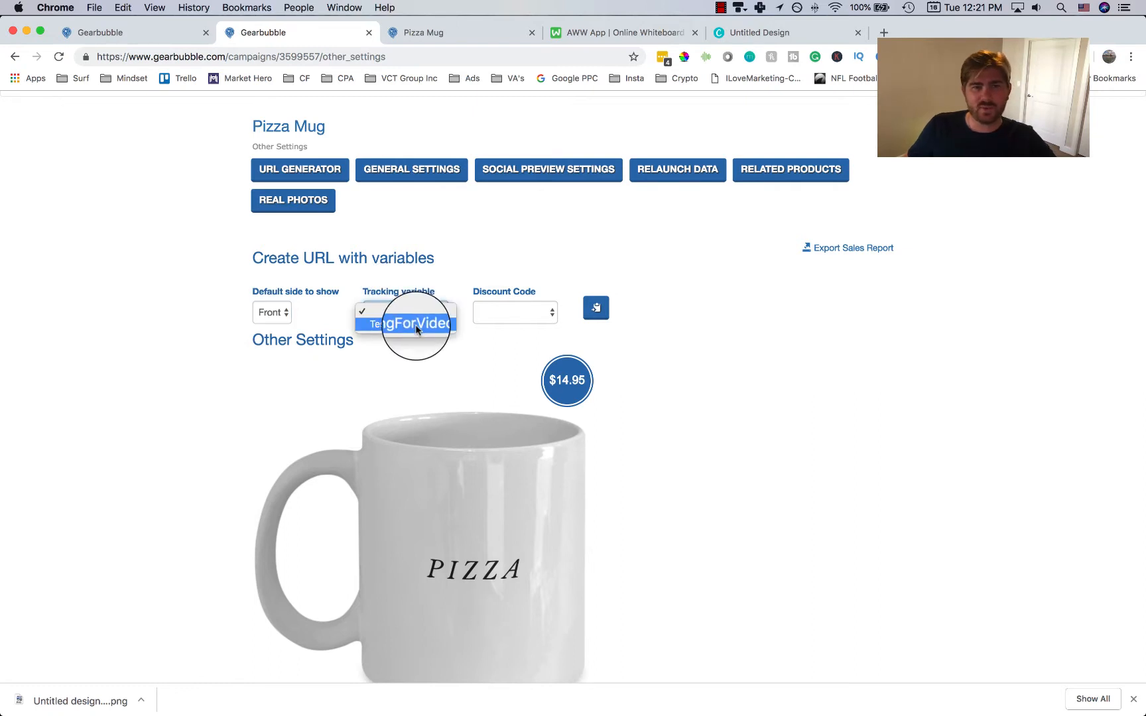
click(415, 324)
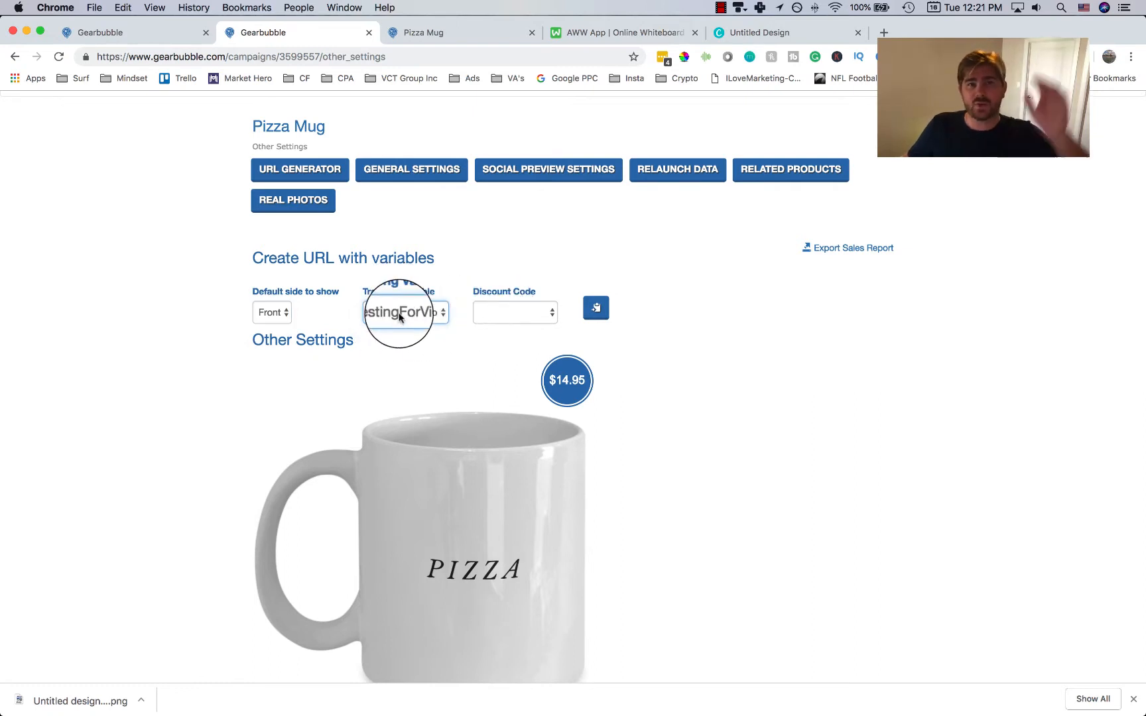
click(516, 316)
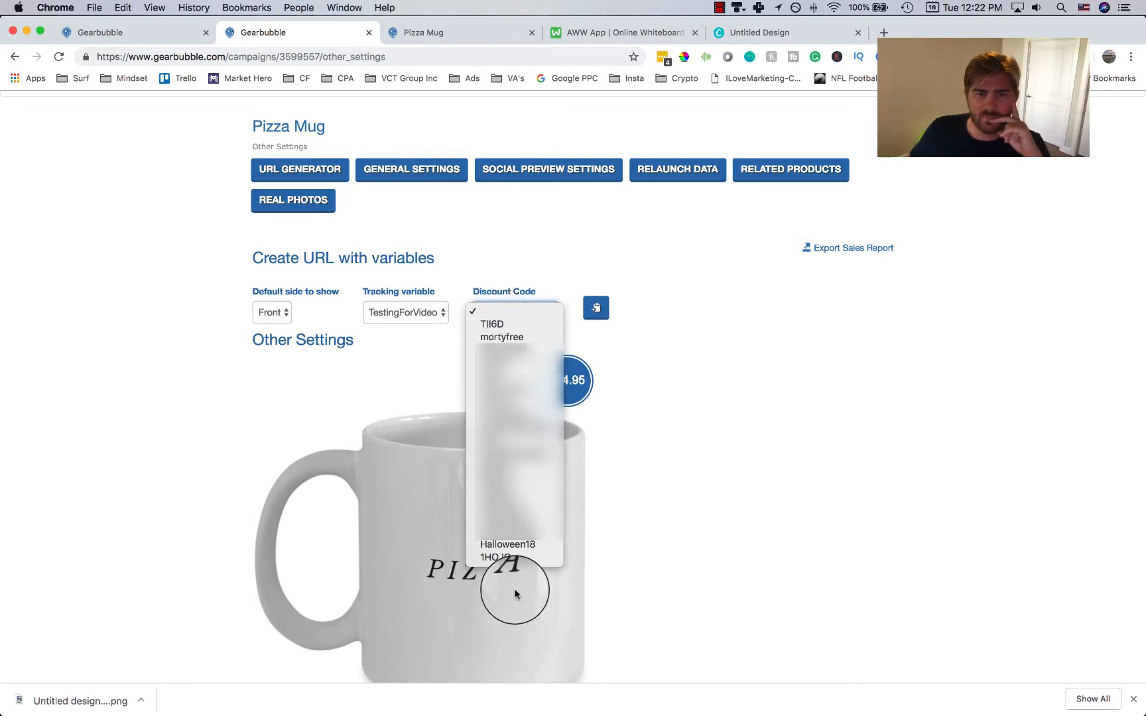
click(507, 557)
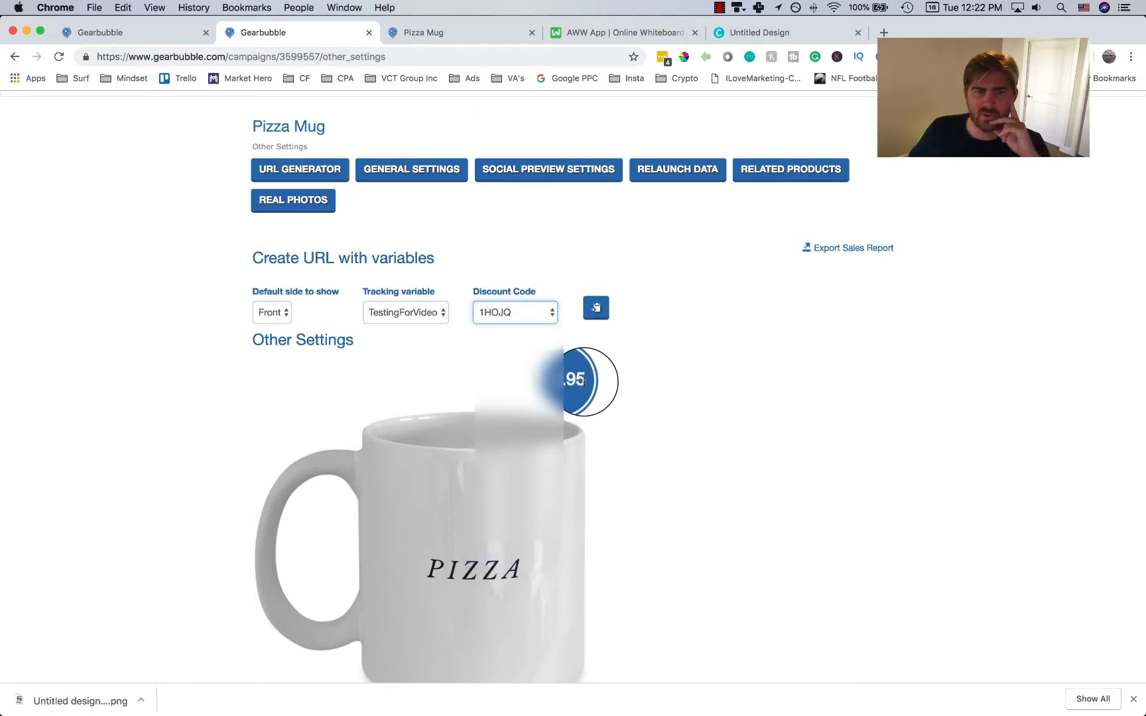
click(602, 313)
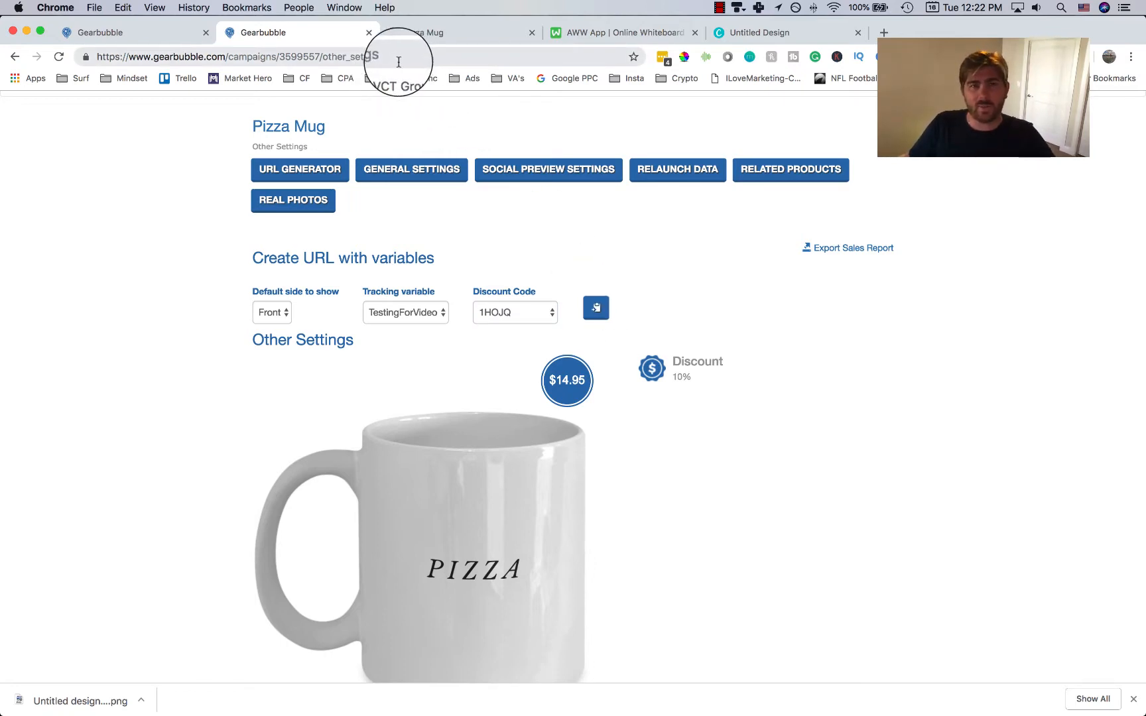
click(1133, 61)
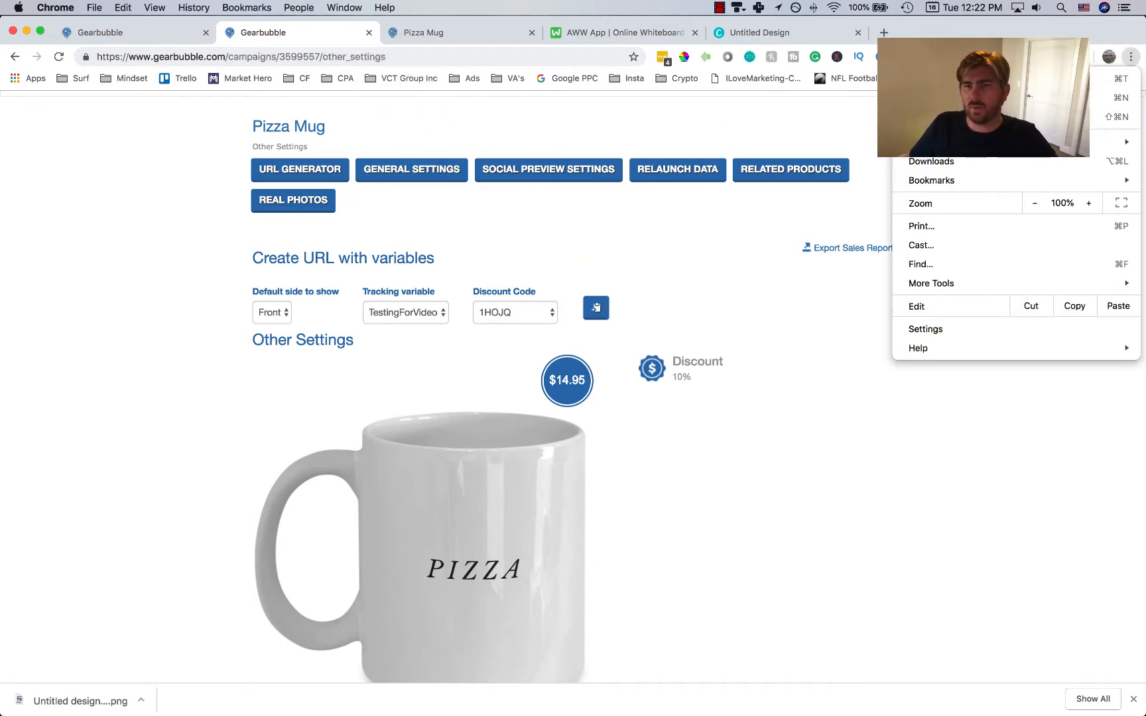
click(1121, 110)
key(super+v)
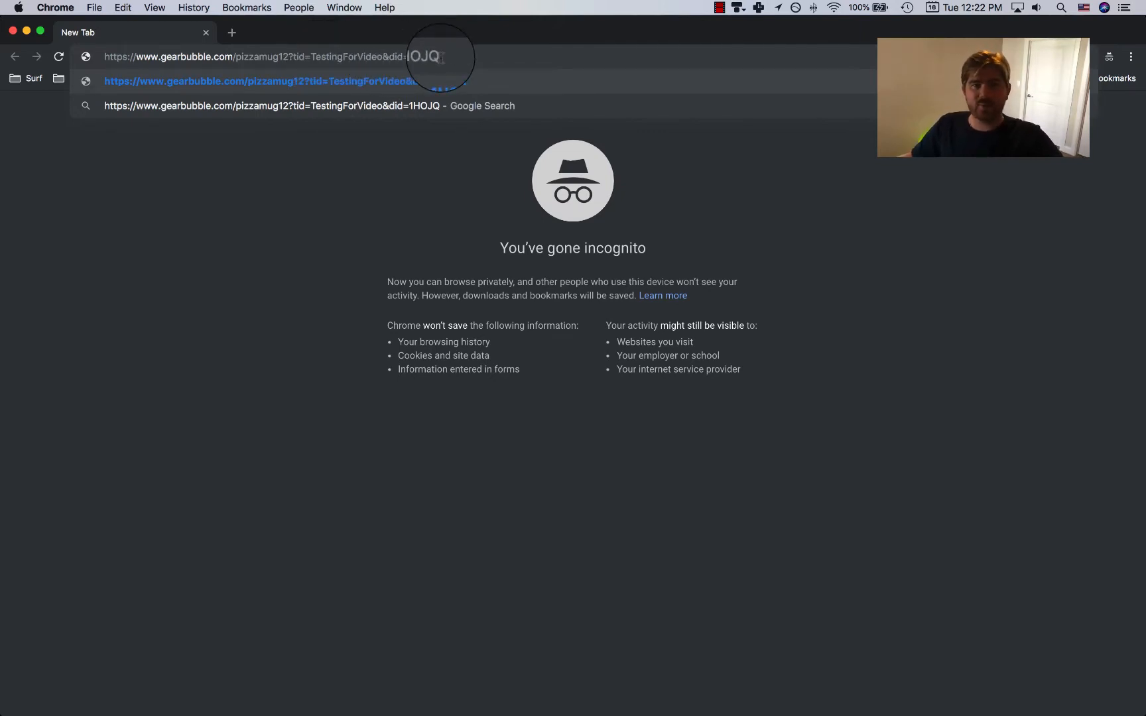
key(Return)
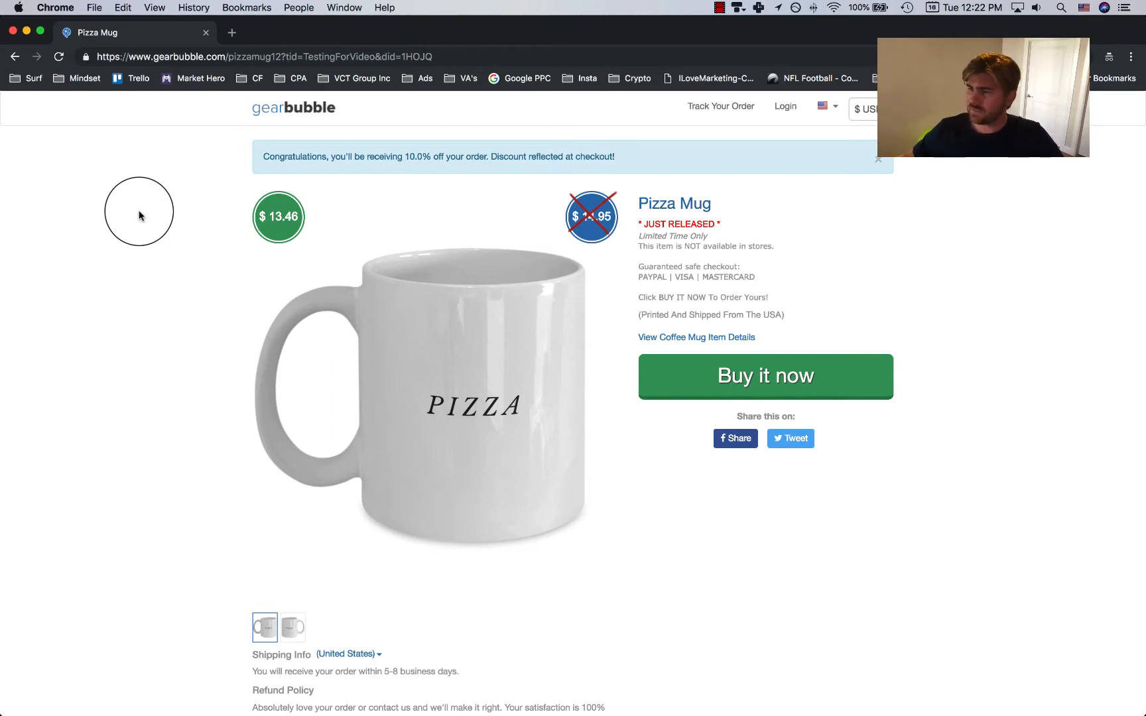
click(12, 31)
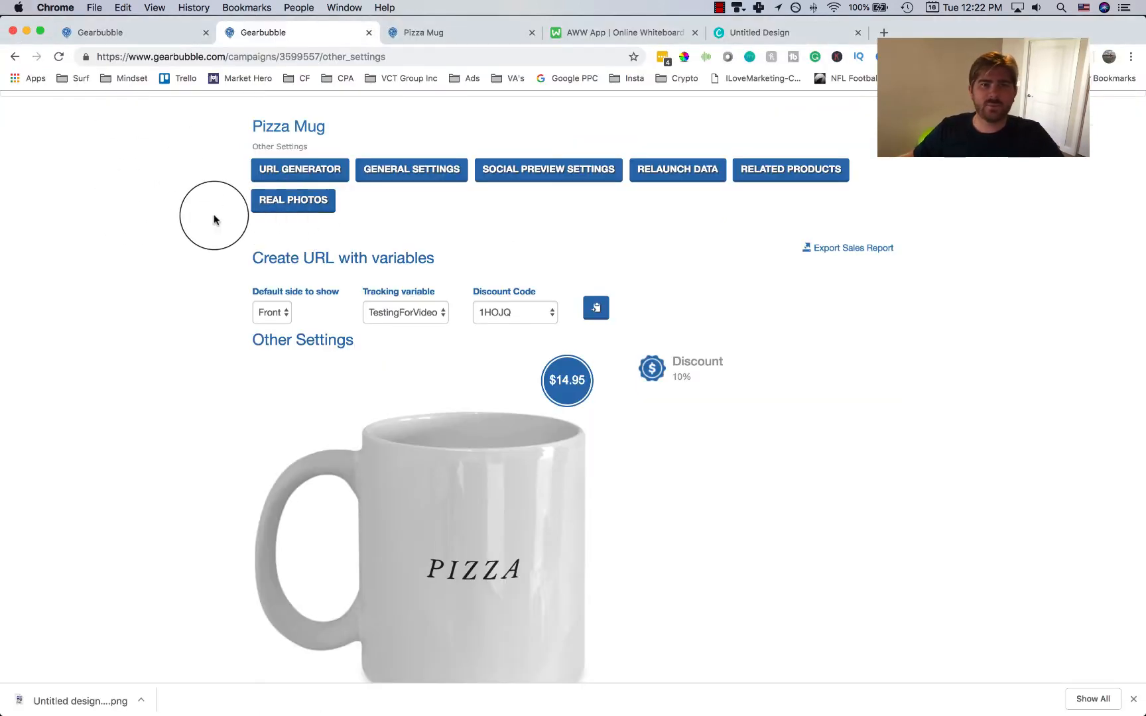
Return to the campaigns dashboard and start a new Club campaign.
scroll(199, 192, up, 1)
click(293, 112)
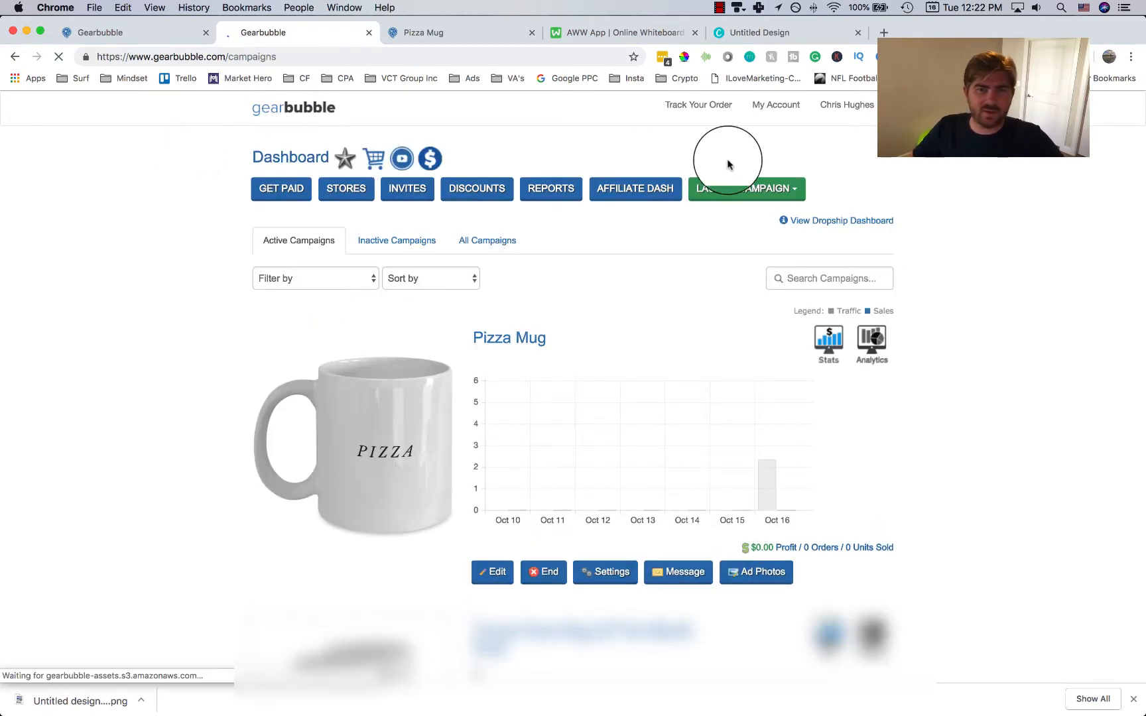
click(749, 192)
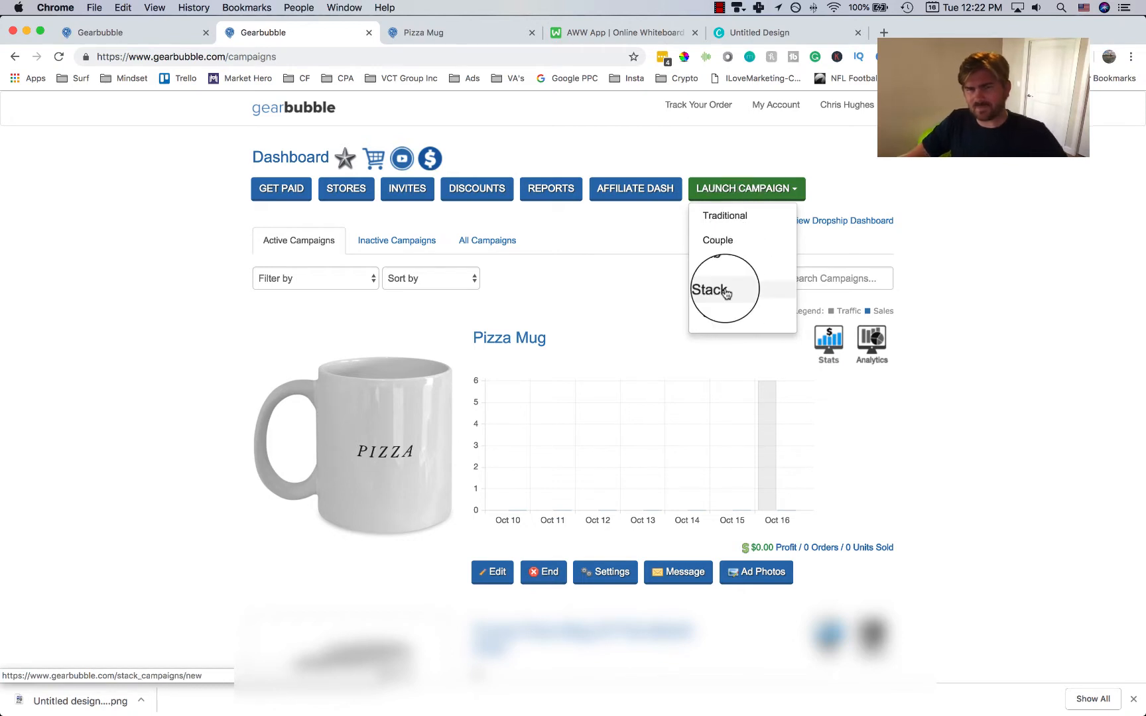
click(718, 266)
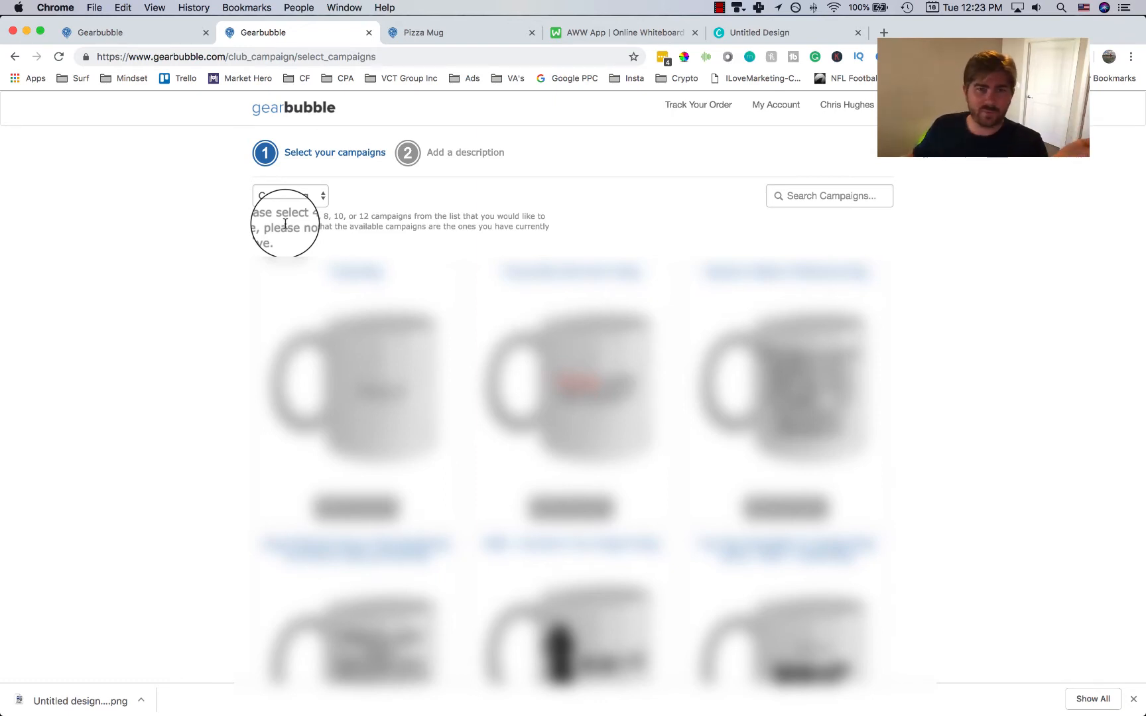
Check the Club campaign's product types, go back to the dashboard, and review the available campaign types.
click(291, 196)
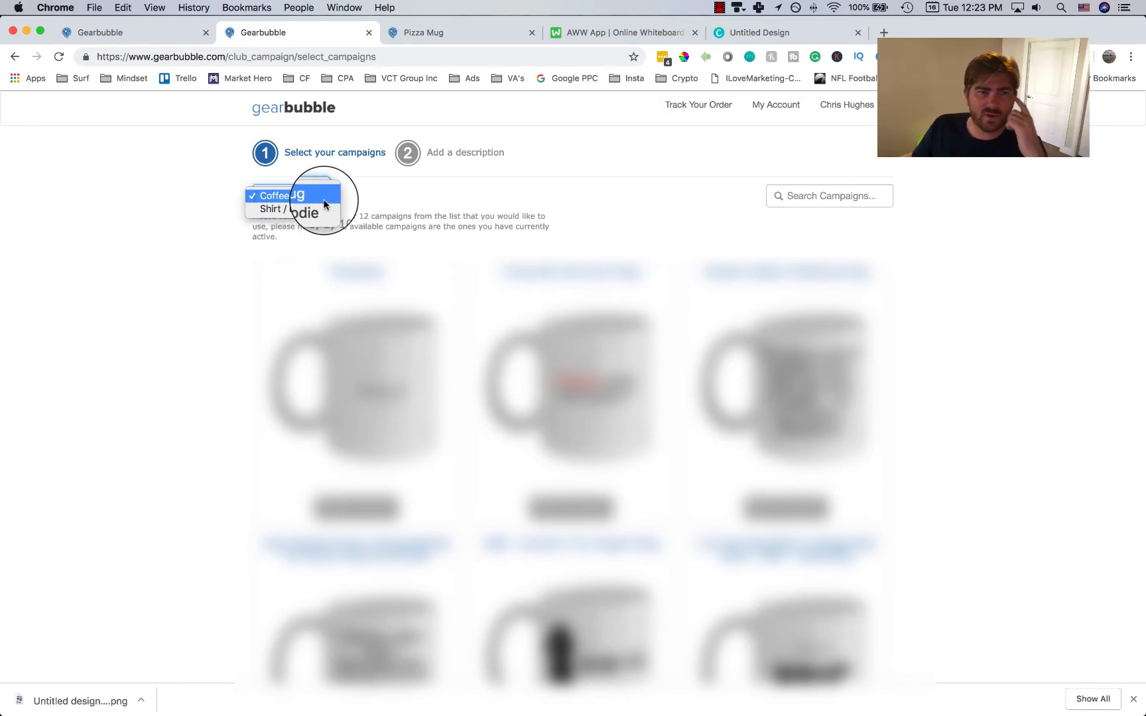
click(163, 210)
click(15, 56)
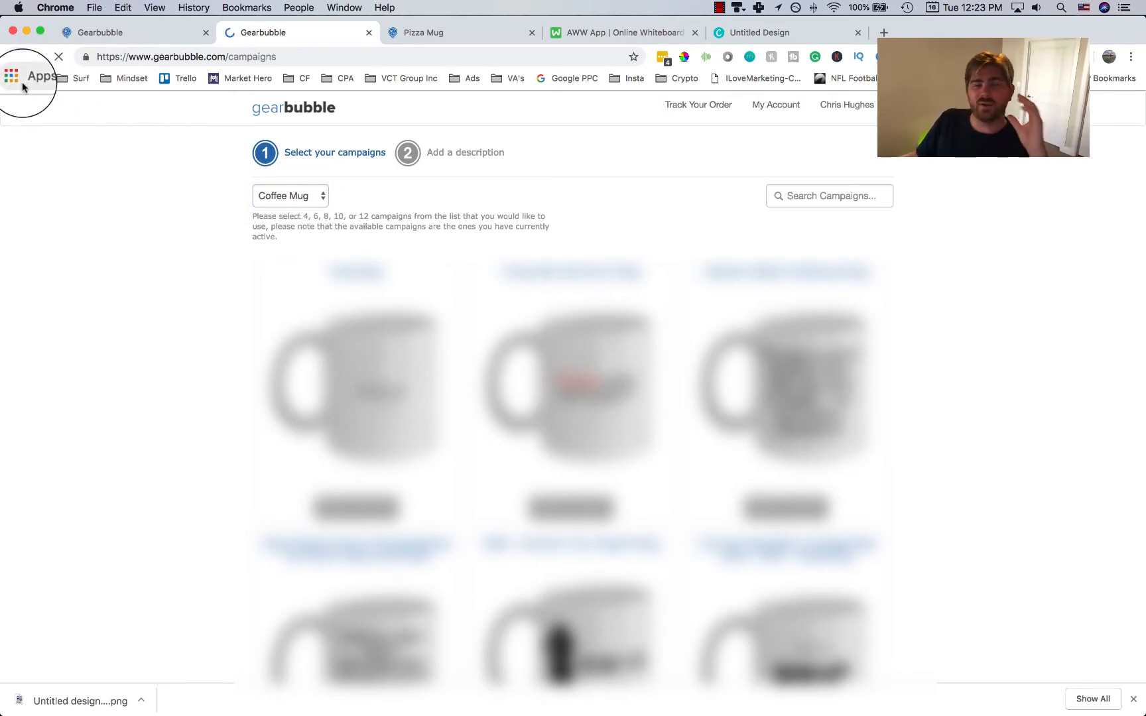
click(758, 189)
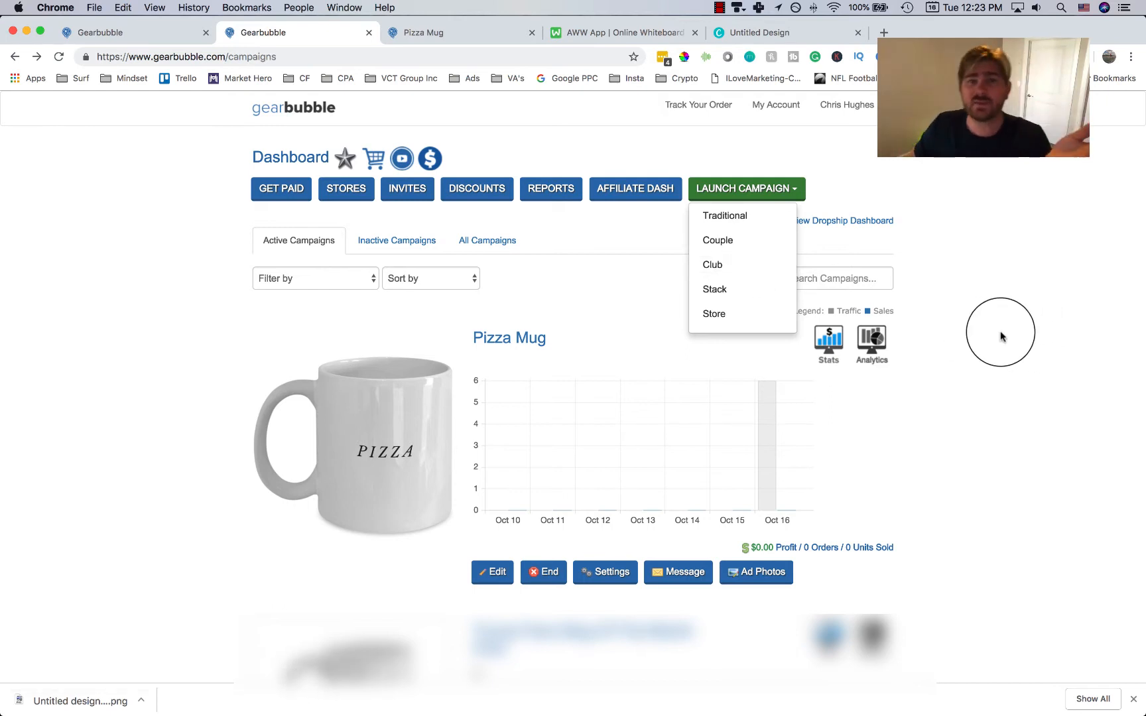
click(965, 342)
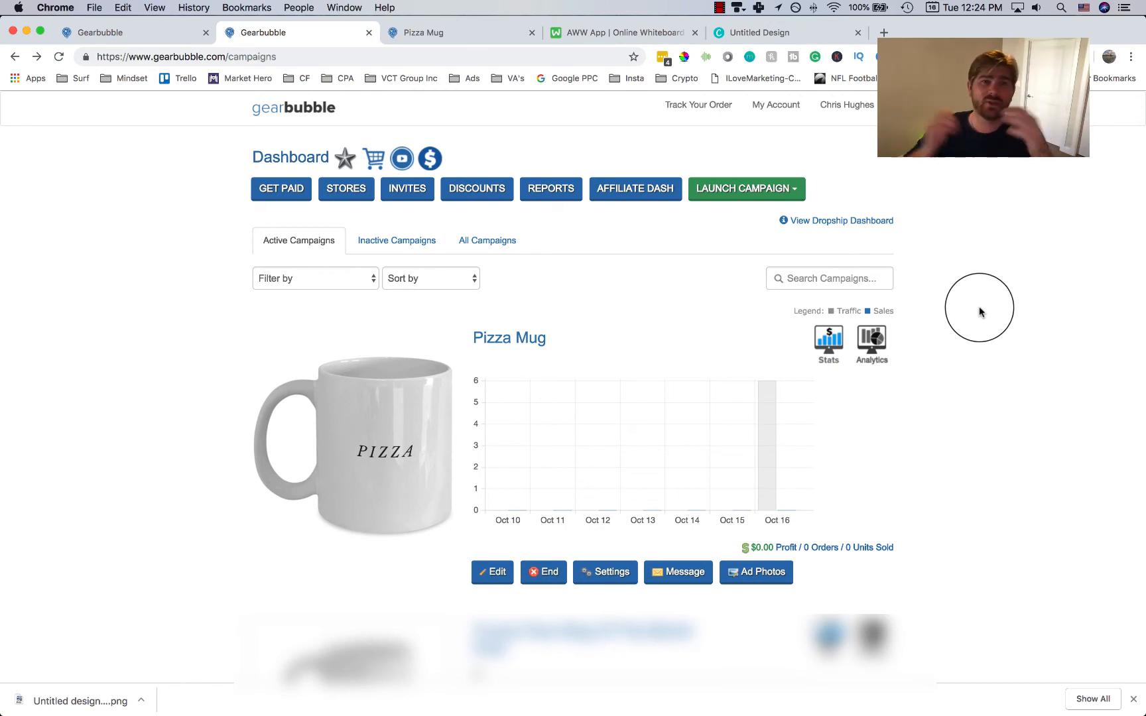
Start a new Traditional campaign, dismiss the downloads bar, and choose Shirt / Hoodie as the product.
scroll(980, 312, down, 1)
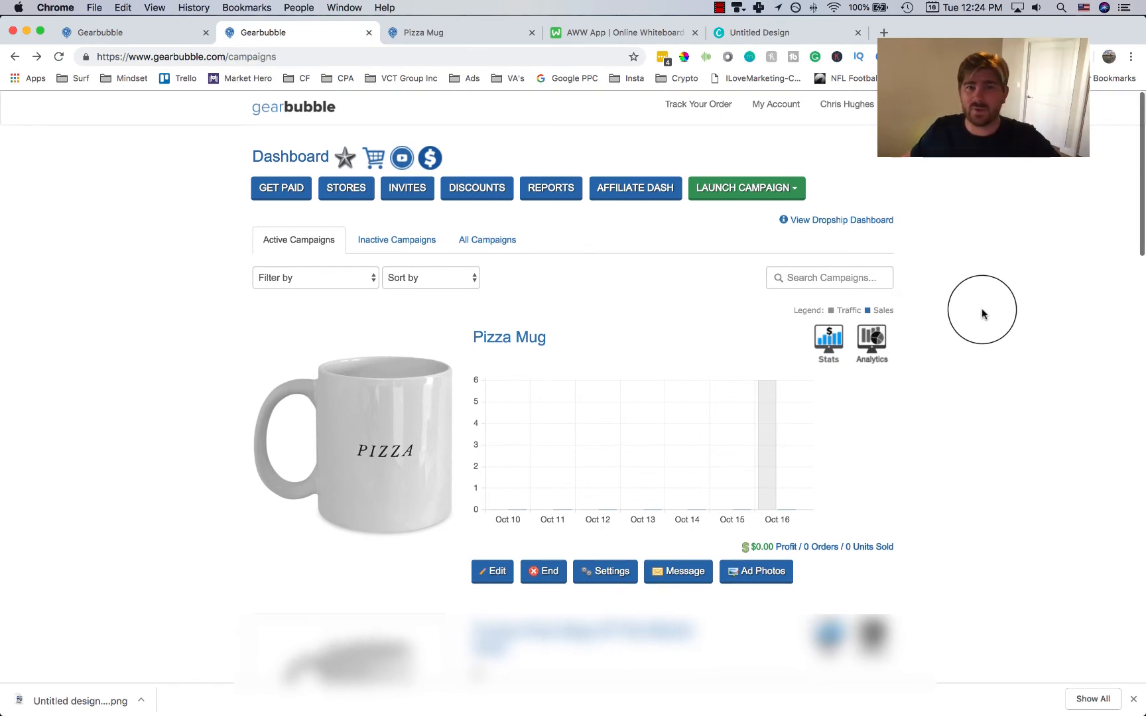
click(760, 190)
click(737, 219)
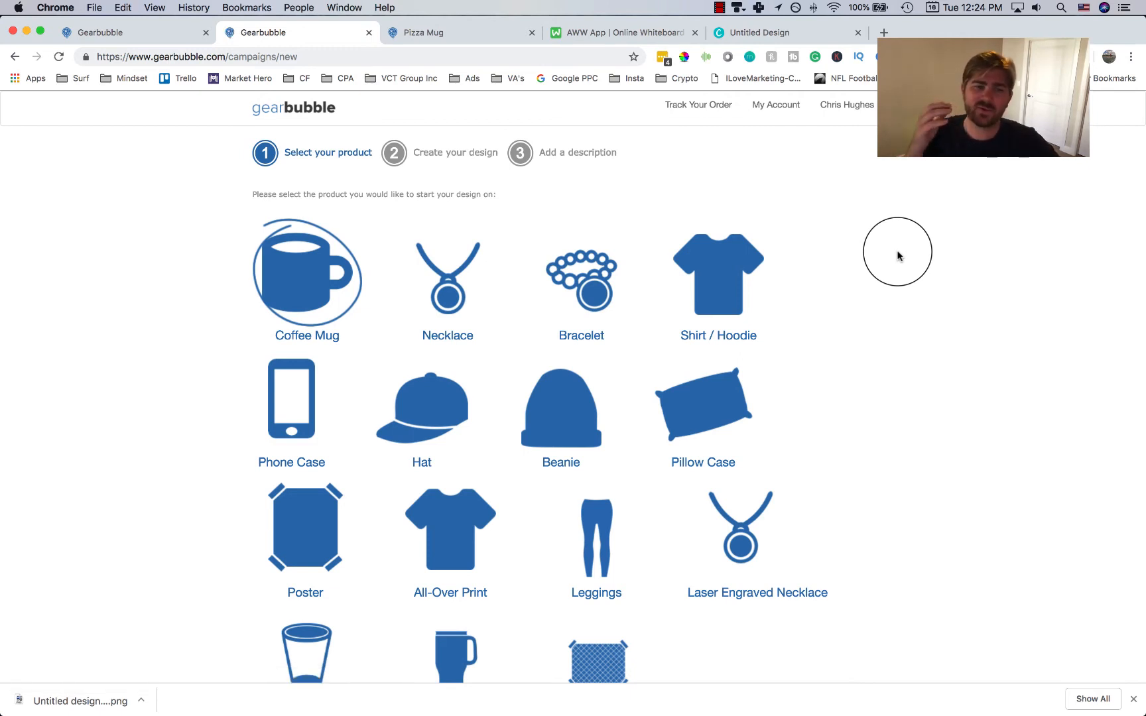
click(1134, 700)
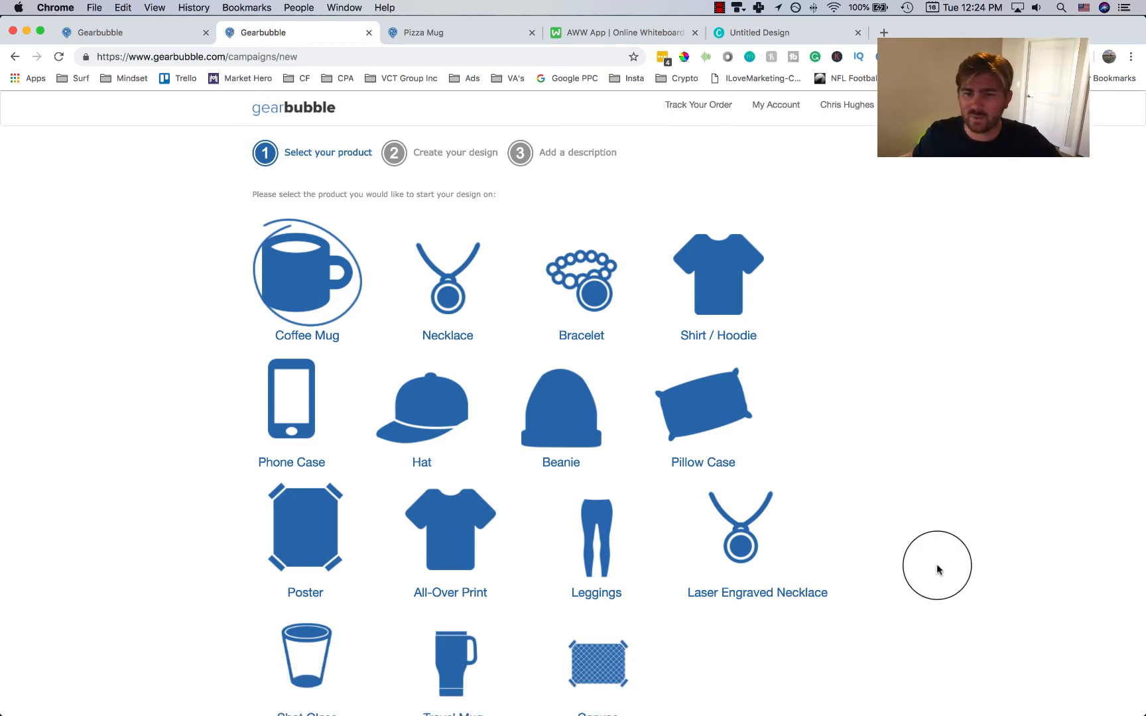
scroll(845, 440, down, 1)
click(753, 255)
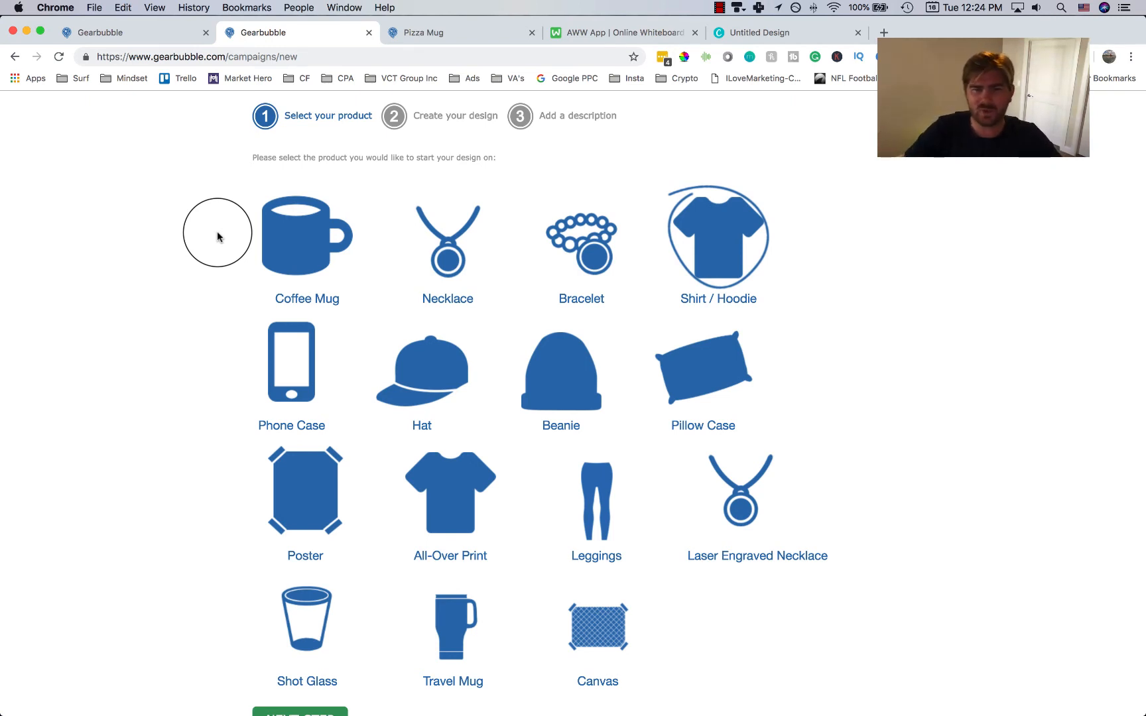
scroll(318, 361, down, 1)
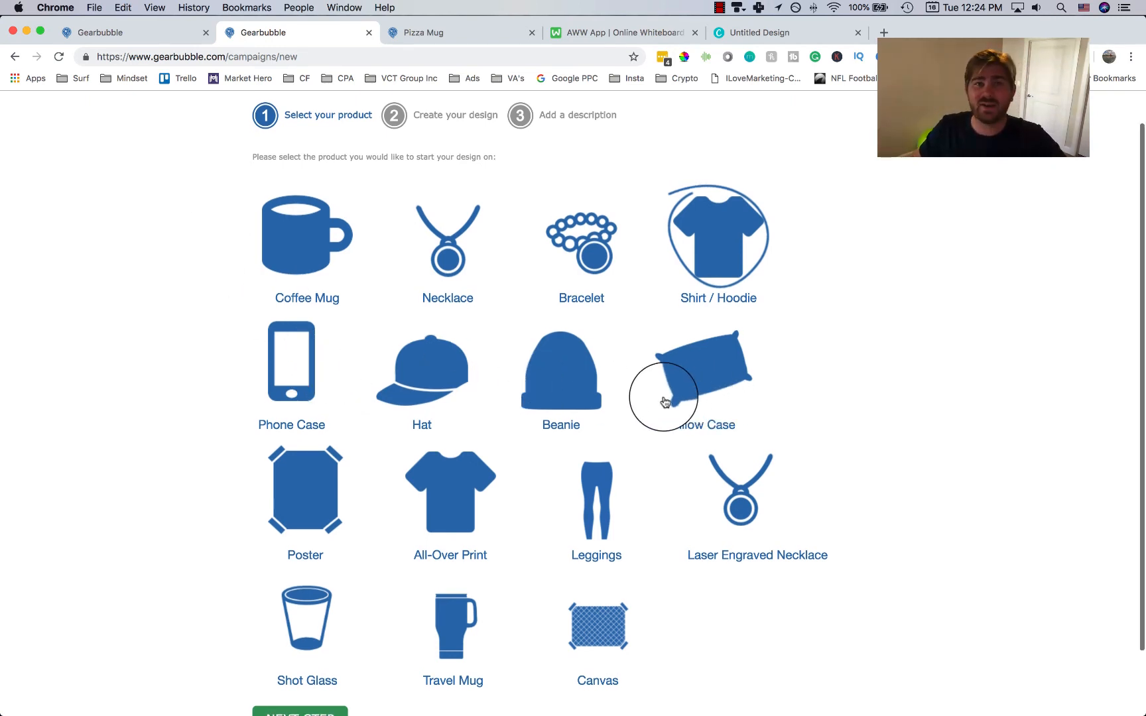
scroll(371, 328, down, 4)
scroll(257, 325, up, 4)
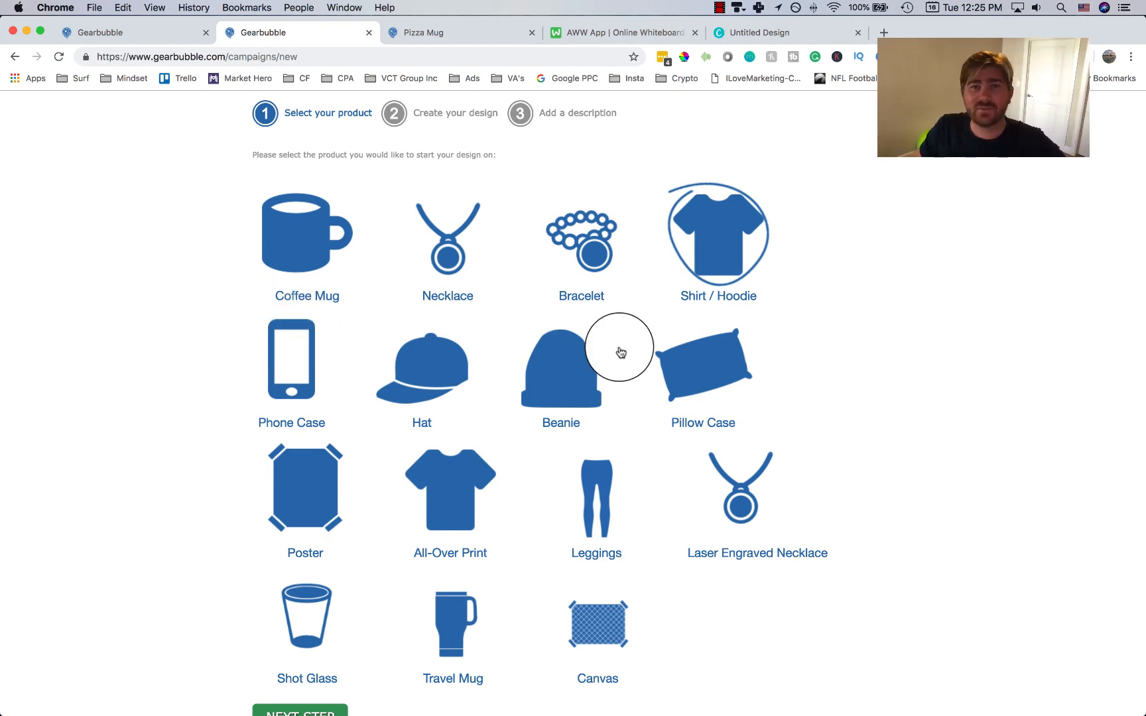
scroll(913, 366, up, 2)
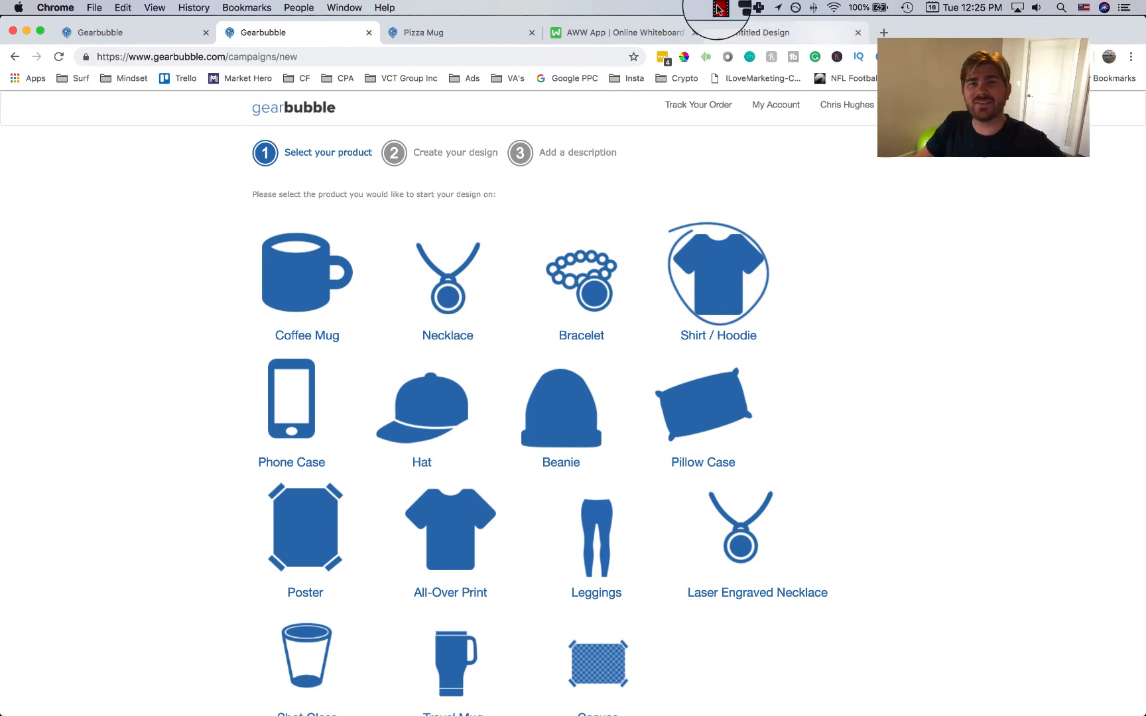